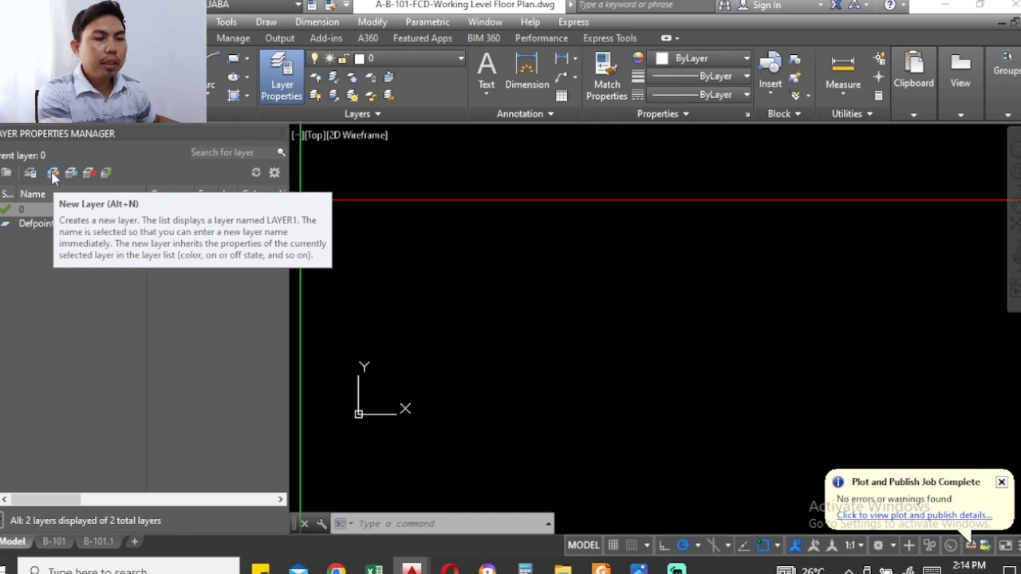
# Create a new layer named Wall and set its color to cyan
pyautogui.click(53, 173)
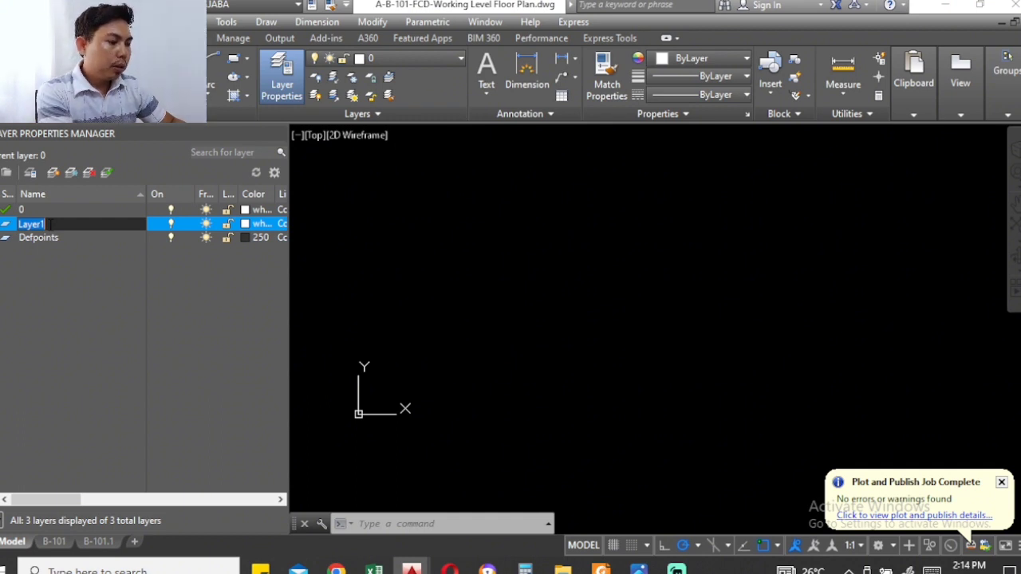
pyautogui.write('Wall')
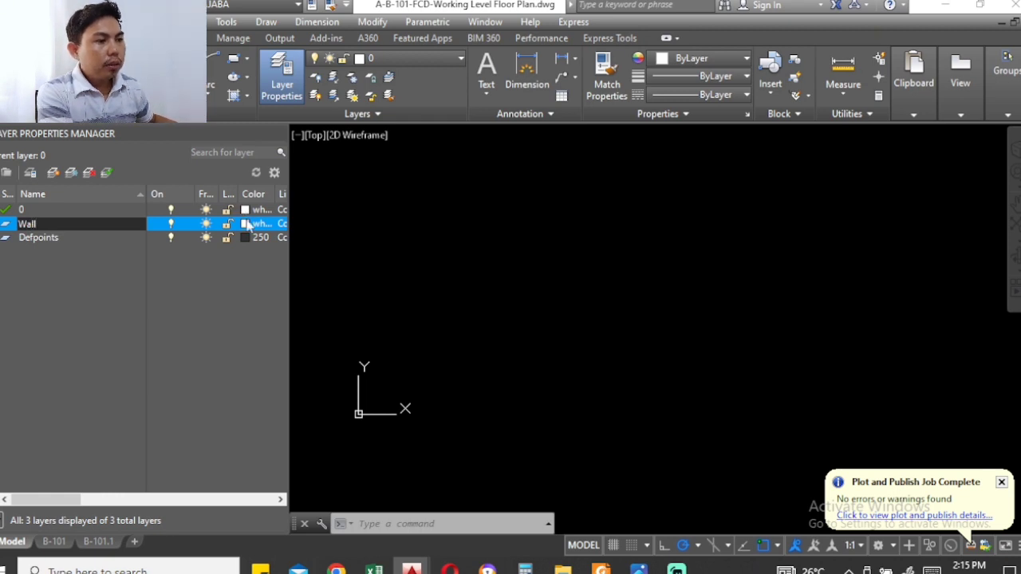
pyautogui.moveTo(291, 209); pyautogui.dragTo(456, 224)
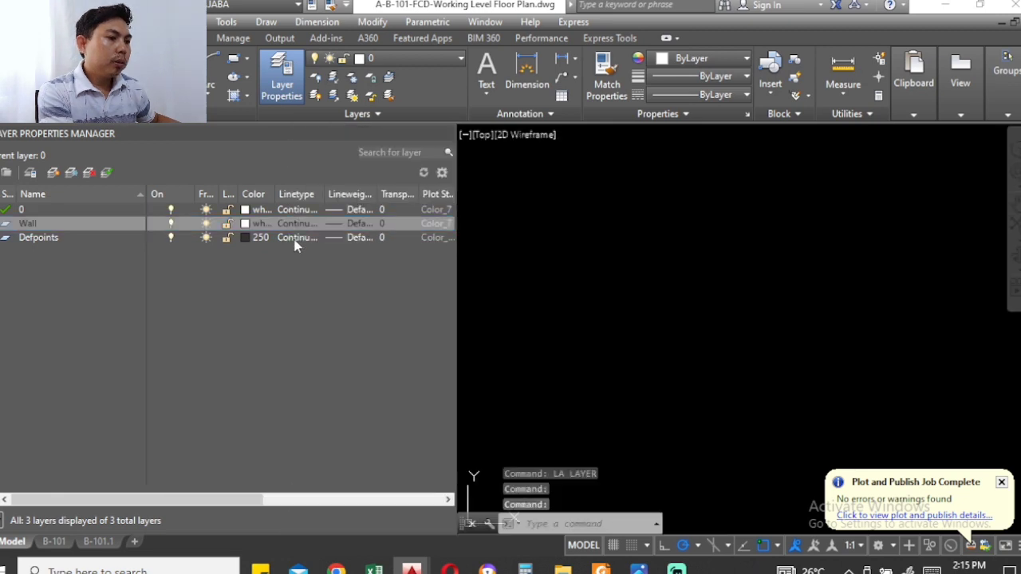
pyautogui.click(248, 228)
pyautogui.click(247, 226)
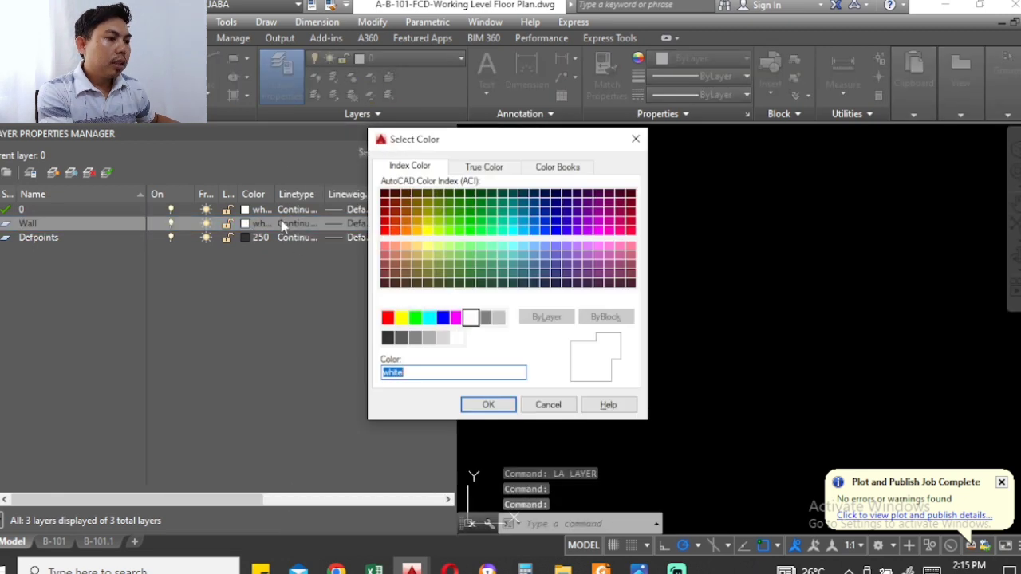
pyautogui.click(429, 319)
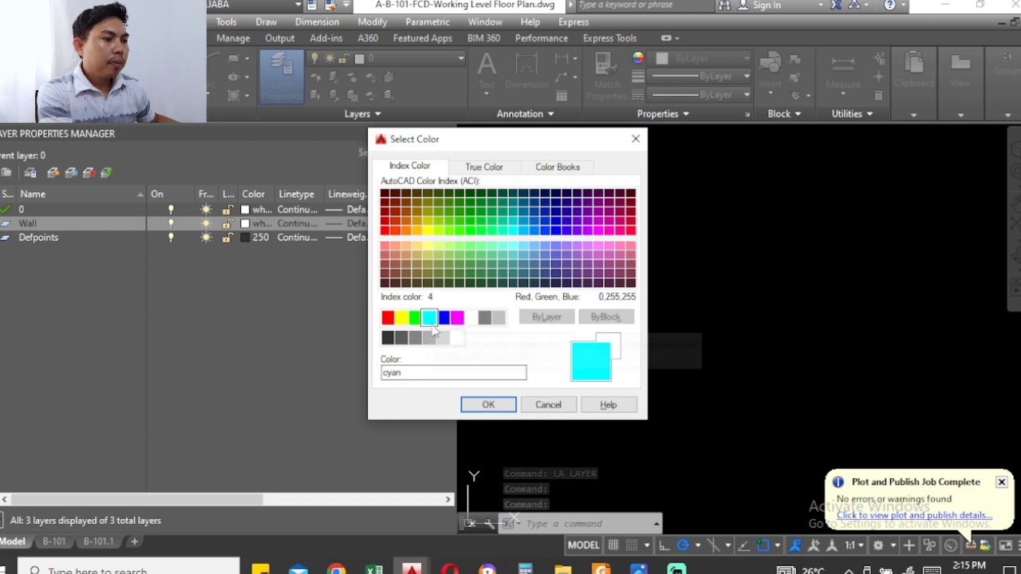
pyautogui.click(483, 404)
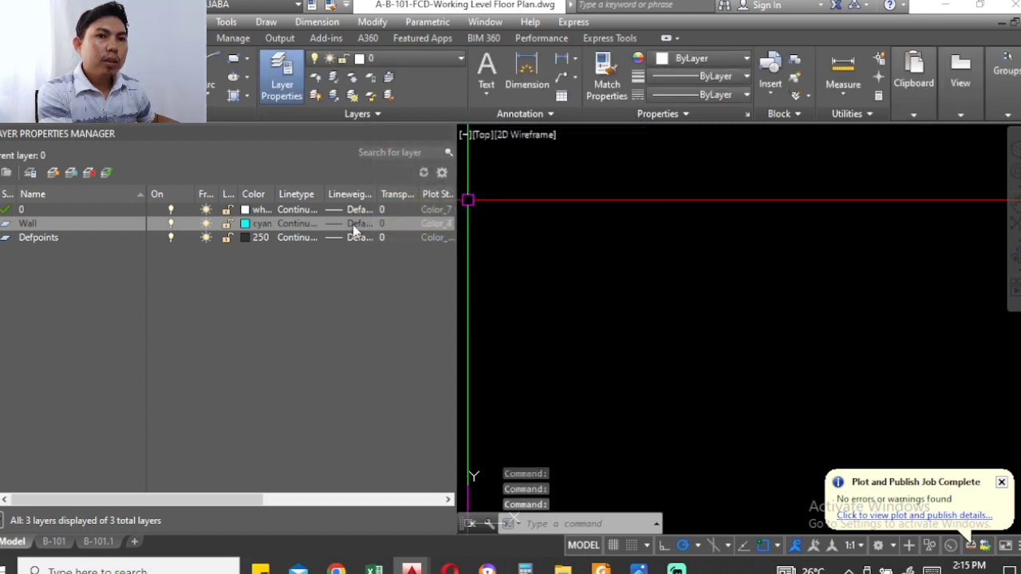
# Keep the Wall layer's linetype as Continuous and set its lineweight to 0.30 mm
pyautogui.click(294, 227)
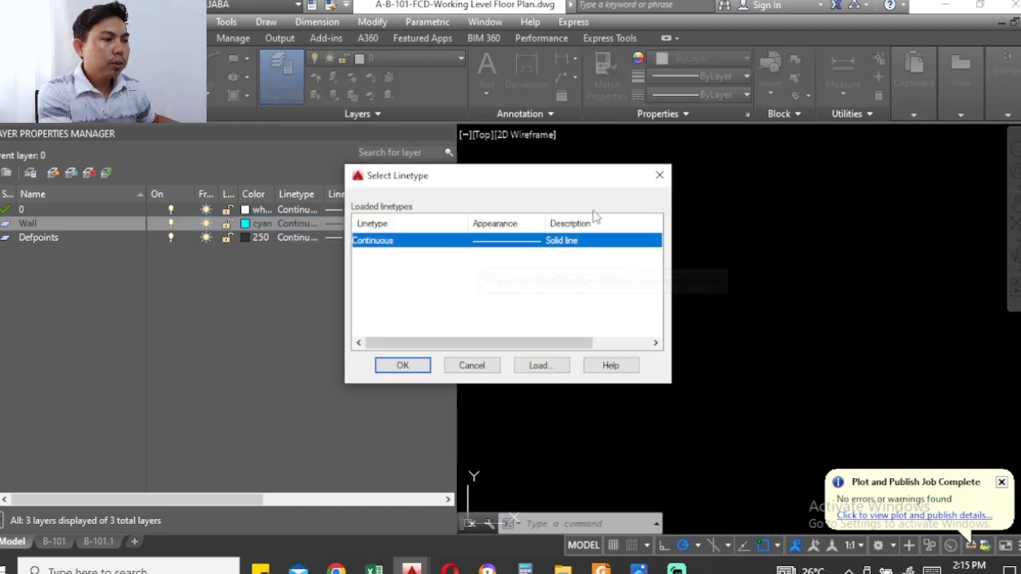
pyautogui.click(402, 366)
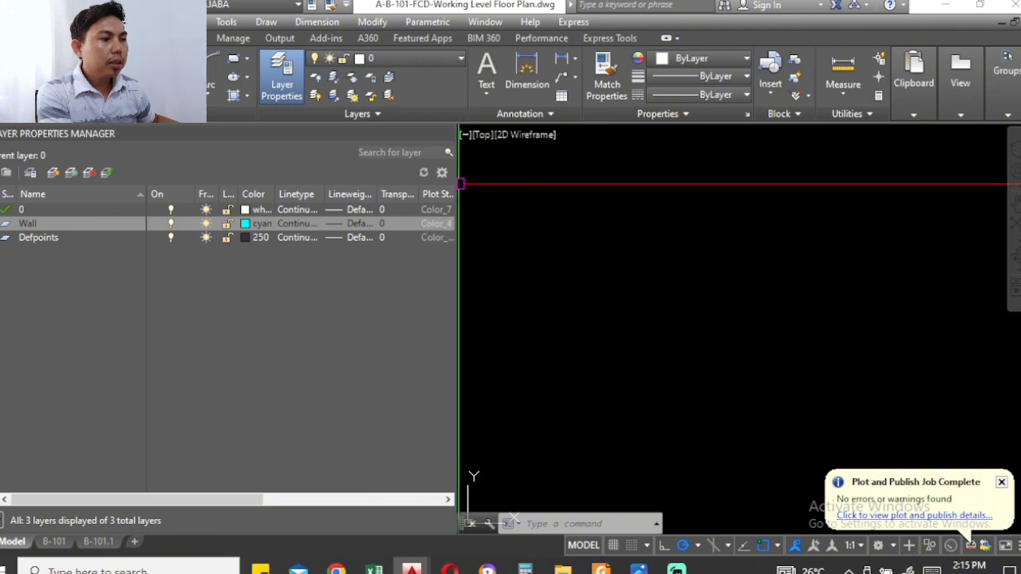
pyautogui.click(397, 225)
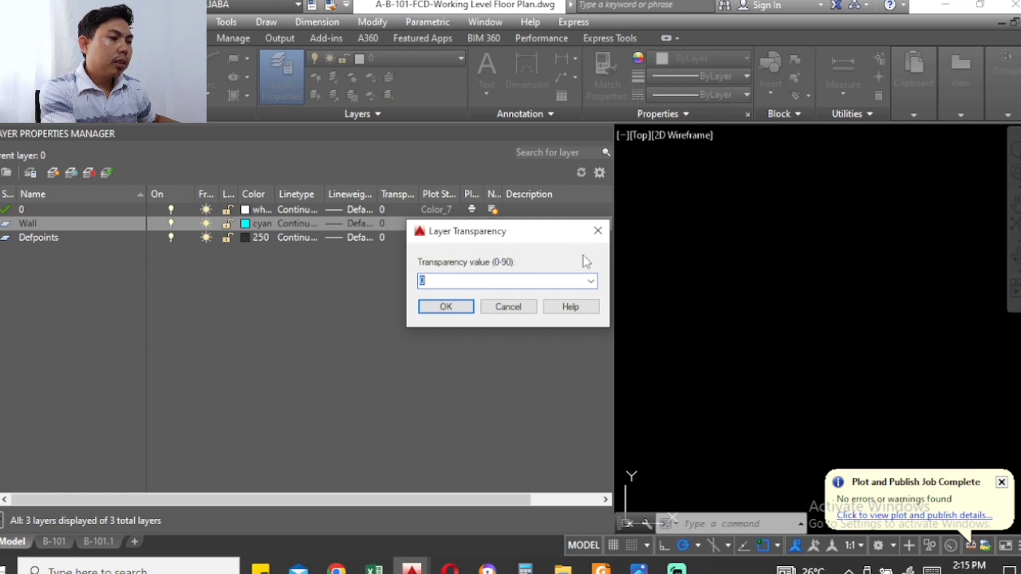
pyautogui.click(598, 232)
pyautogui.click(359, 225)
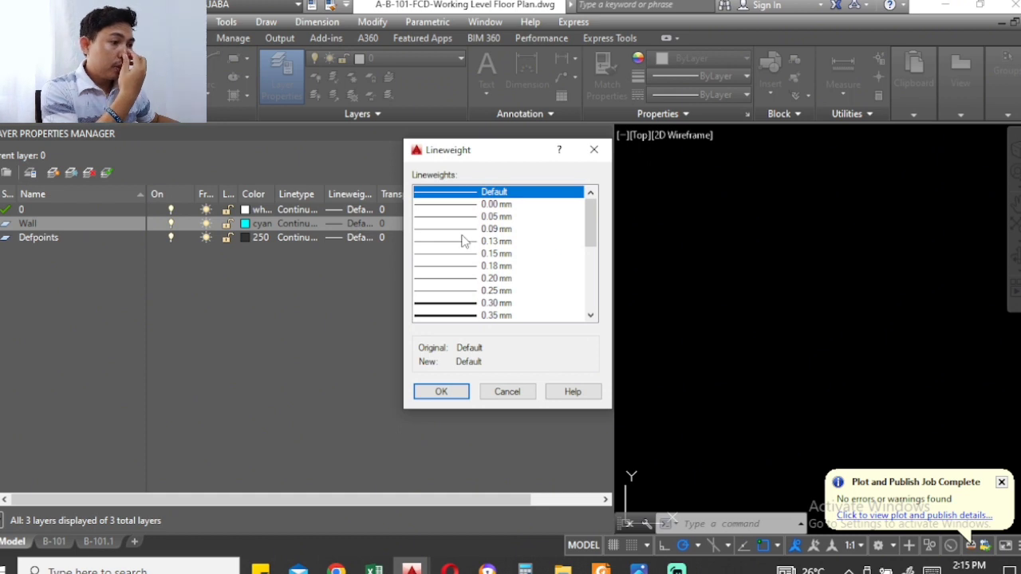
pyautogui.click(492, 306)
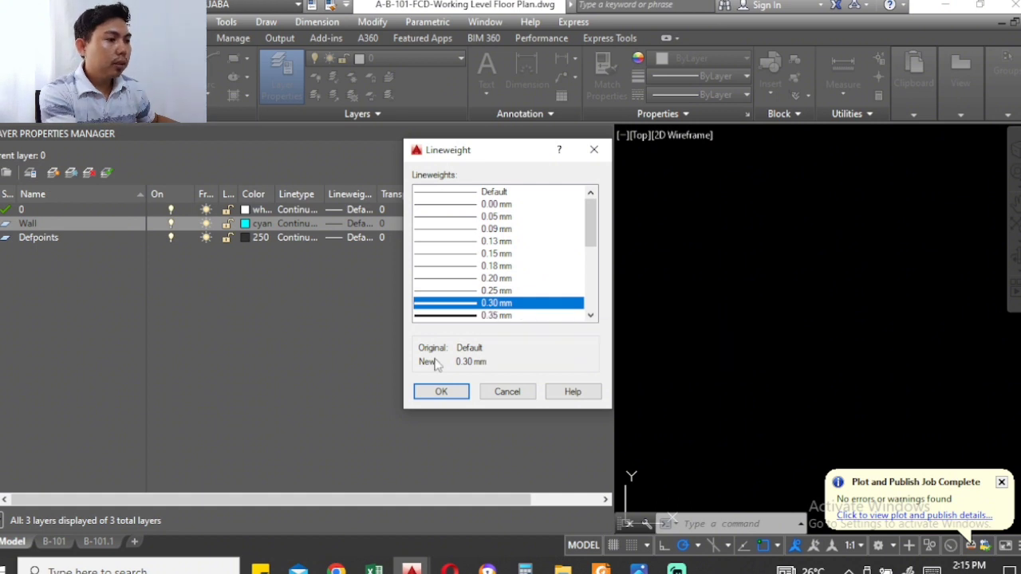
pyautogui.click(441, 391)
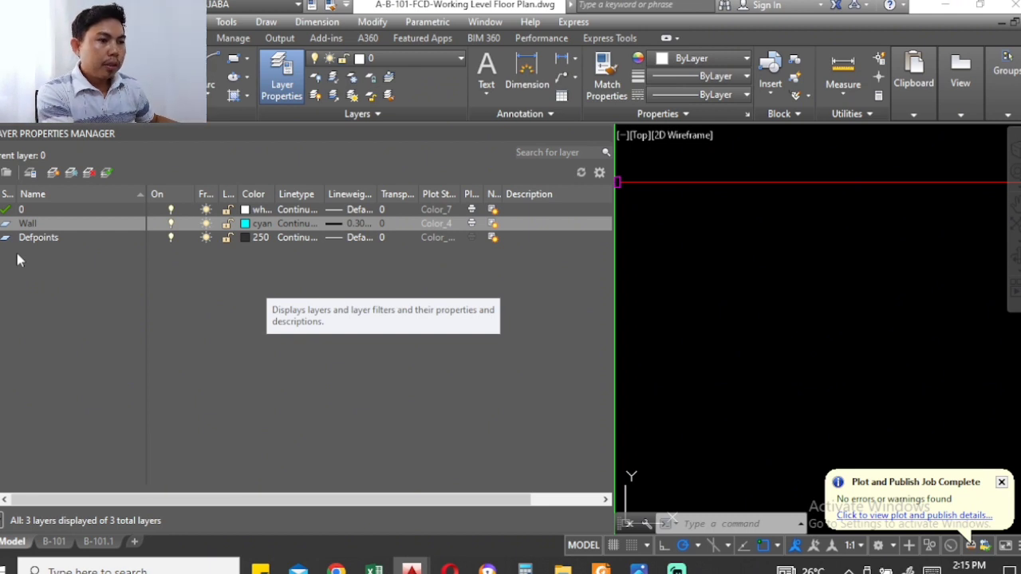
# Add another layer below Wall with its default name and narrow the layer palette to free up the drawing area
pyautogui.click(53, 173)
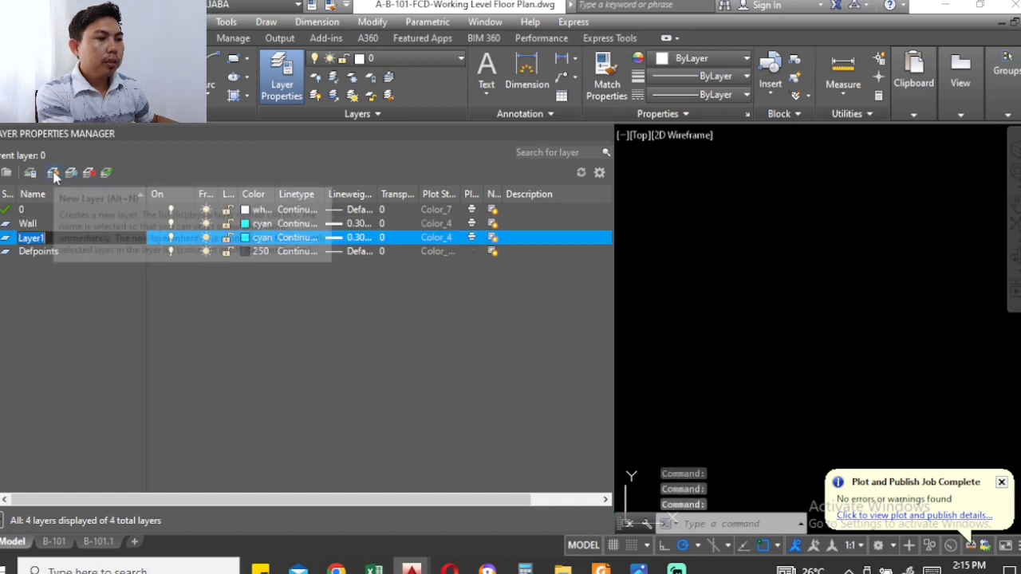
pyautogui.press('Return')
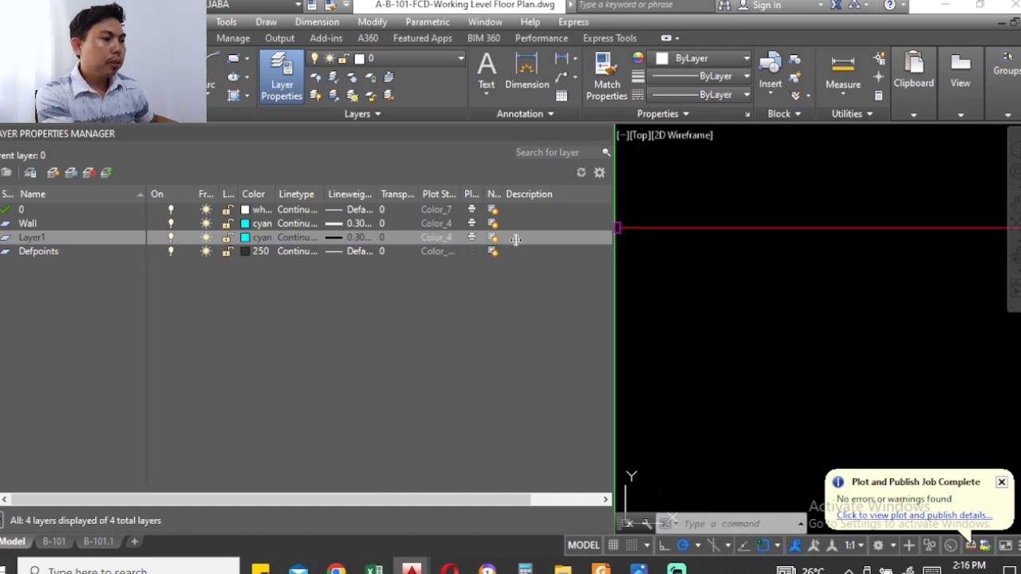
pyautogui.moveTo(251, 250); pyautogui.dragTo(335, 251)
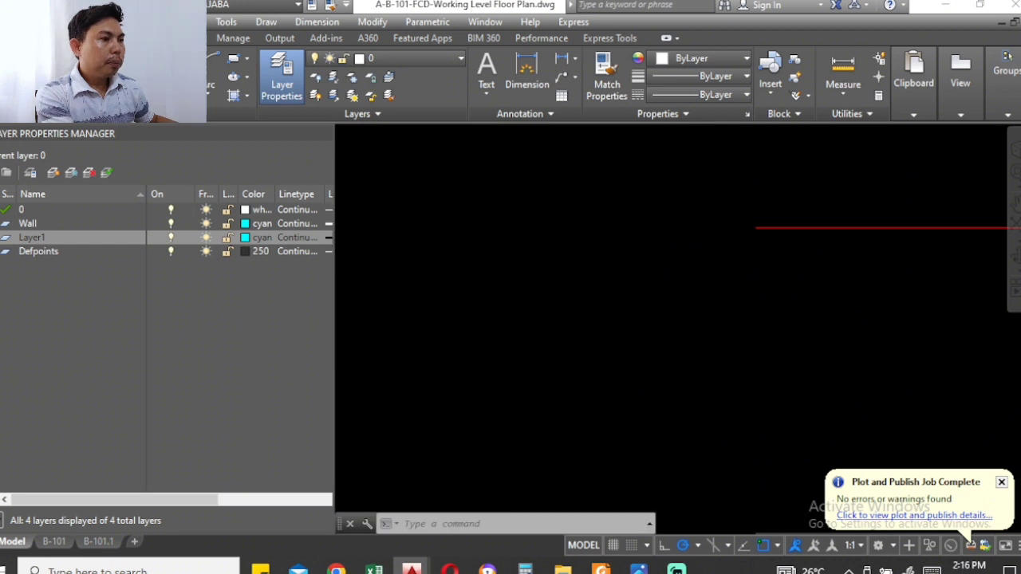
pyautogui.click(635, 235)
pyautogui.press('Escape')
pyautogui.press('Escape')
pyautogui.press('Escape')
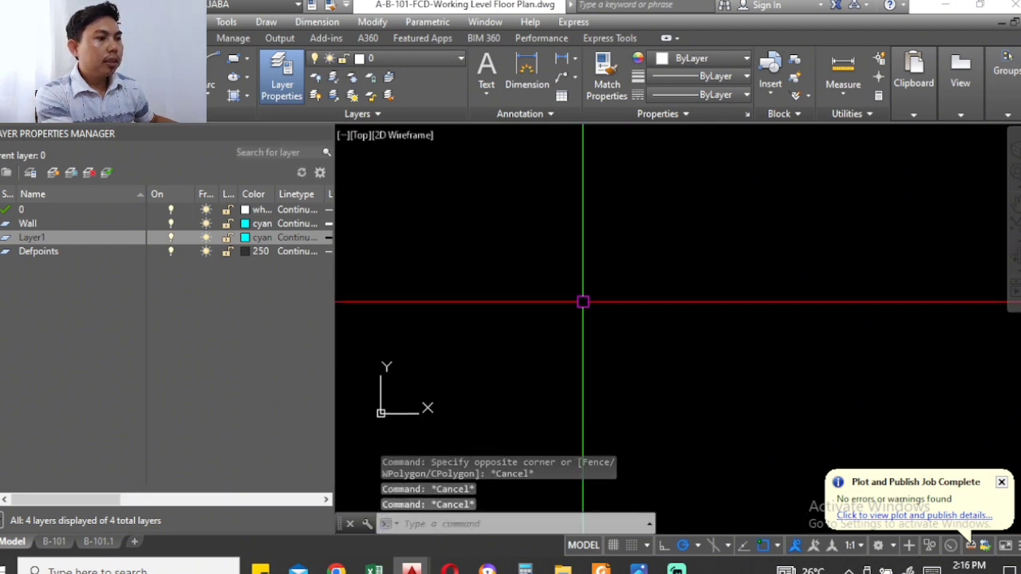
# Make Wall the current layer and draw a single horizontal line above the UCS icon
pyautogui.click(411, 59)
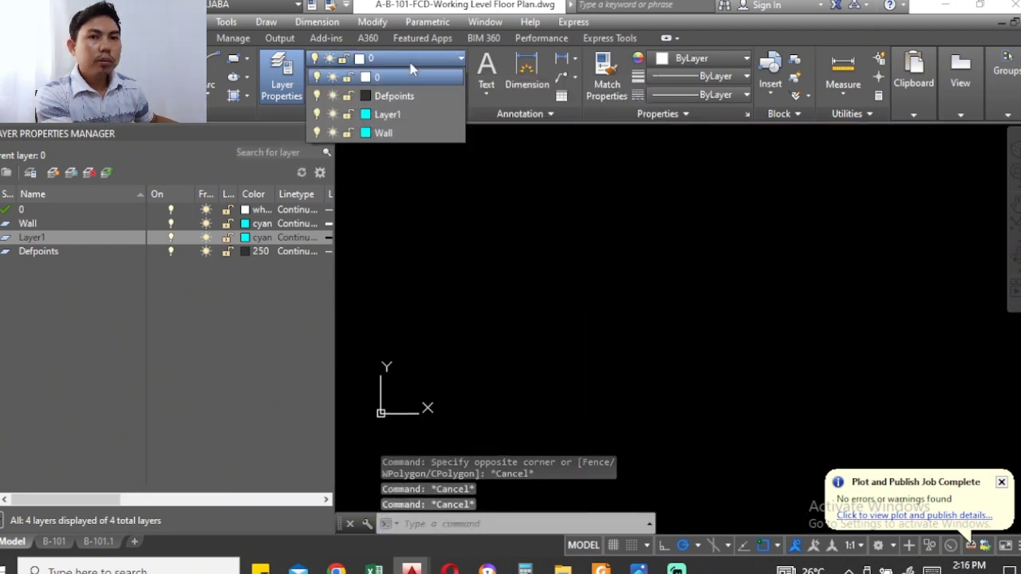
pyautogui.click(386, 134)
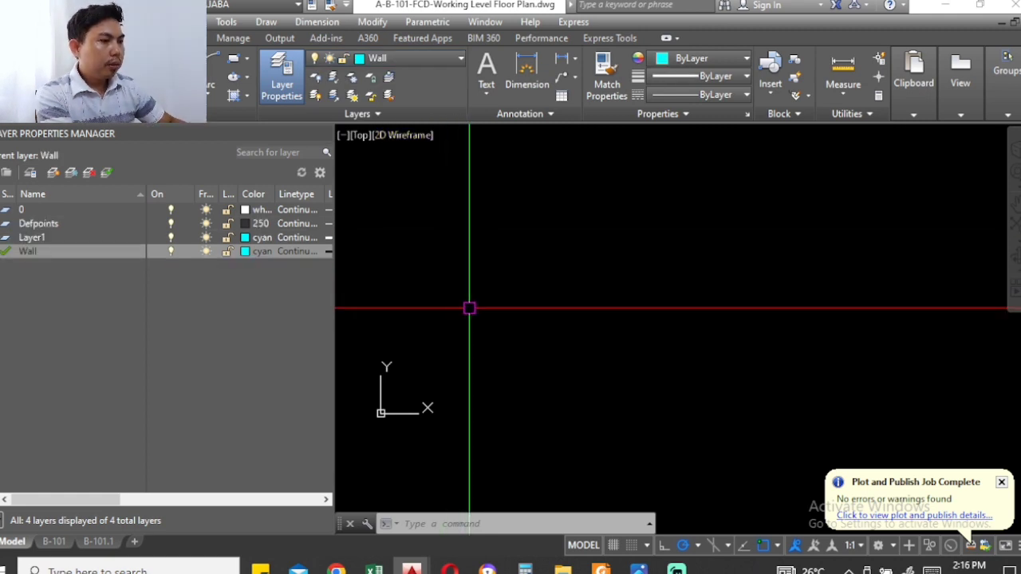
pyautogui.write('l')
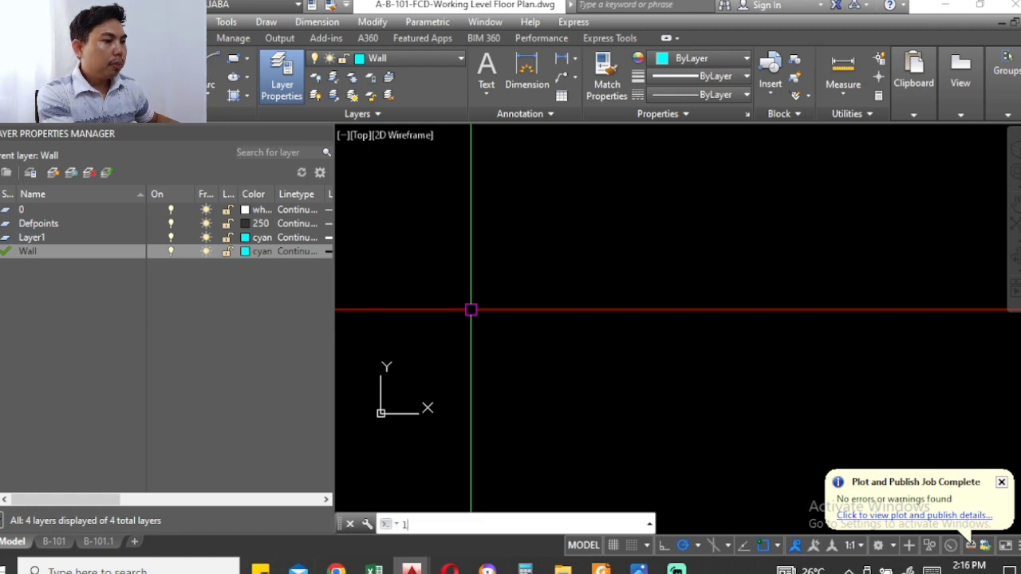
pyautogui.press('Return')
pyautogui.click(414, 285)
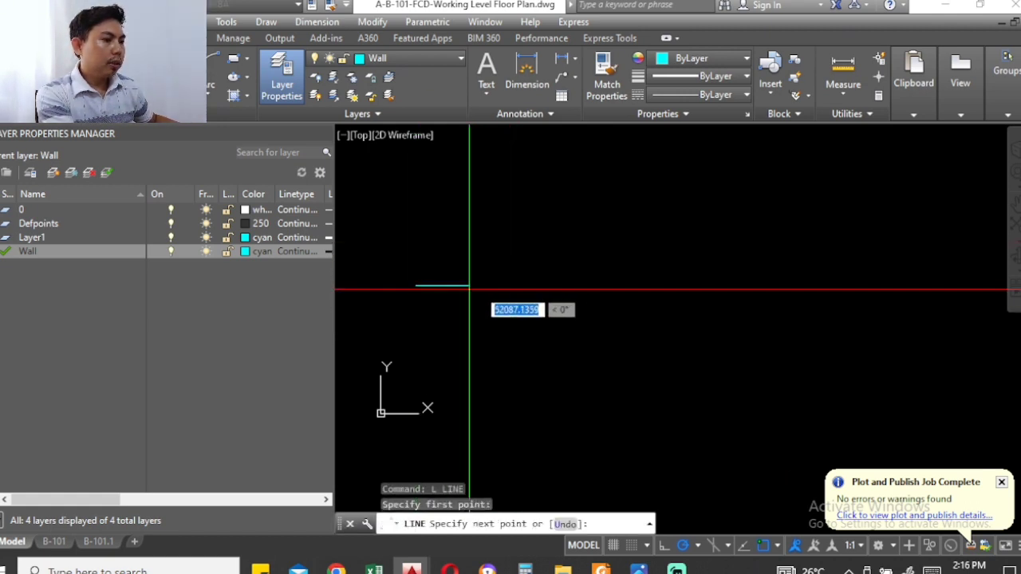
pyautogui.click(582, 286)
pyautogui.press('Escape')
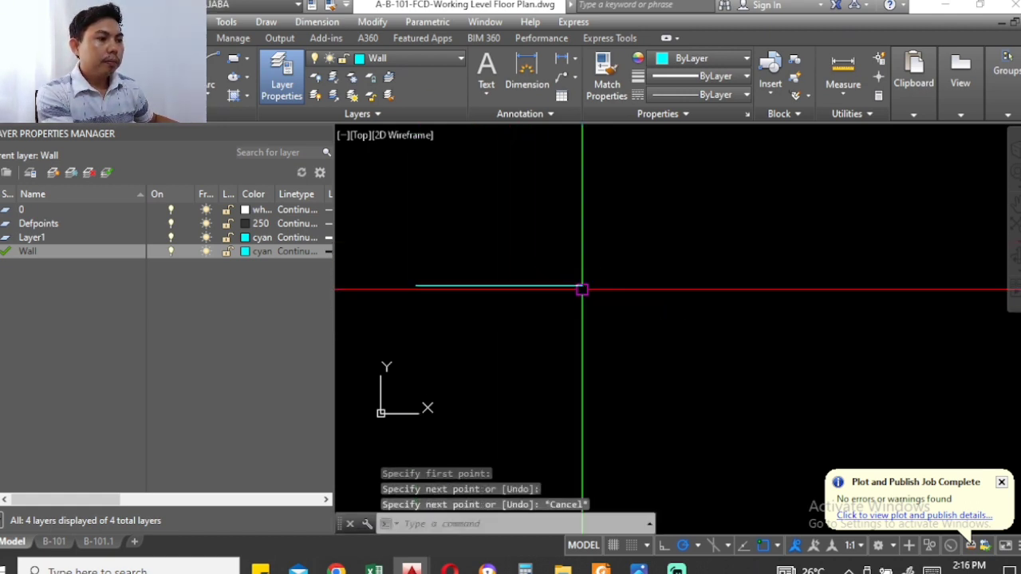
pyautogui.press('Escape')
# Reassign the horizontal line to Layer1 and clear the selection
pyautogui.click(455, 285)
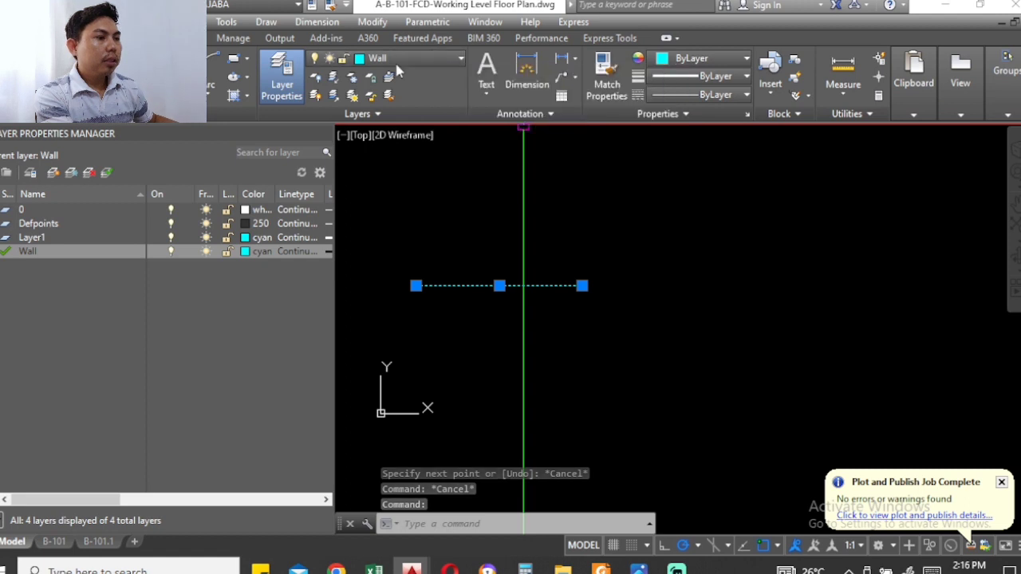
pyautogui.click(428, 59)
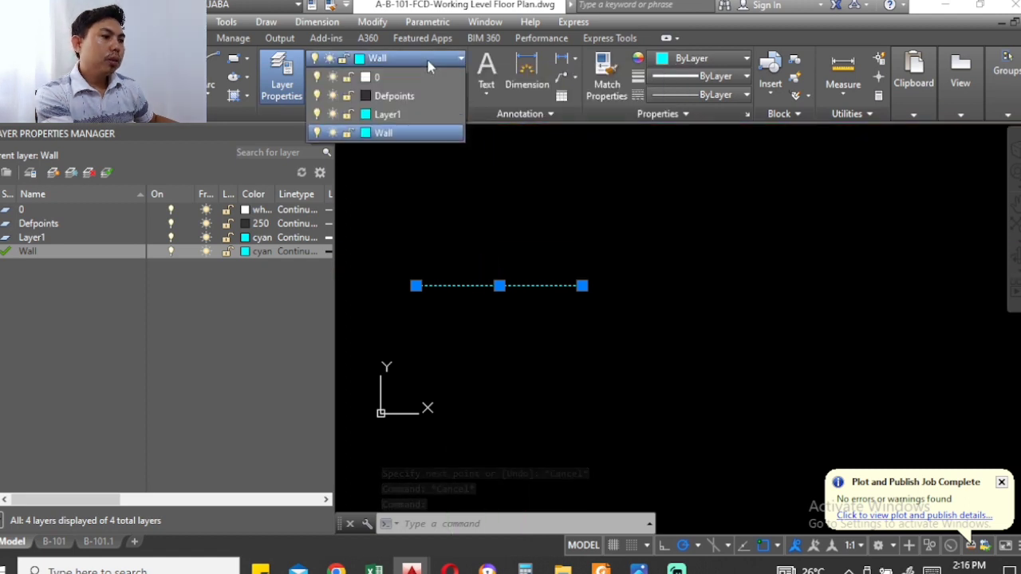
pyautogui.click(416, 117)
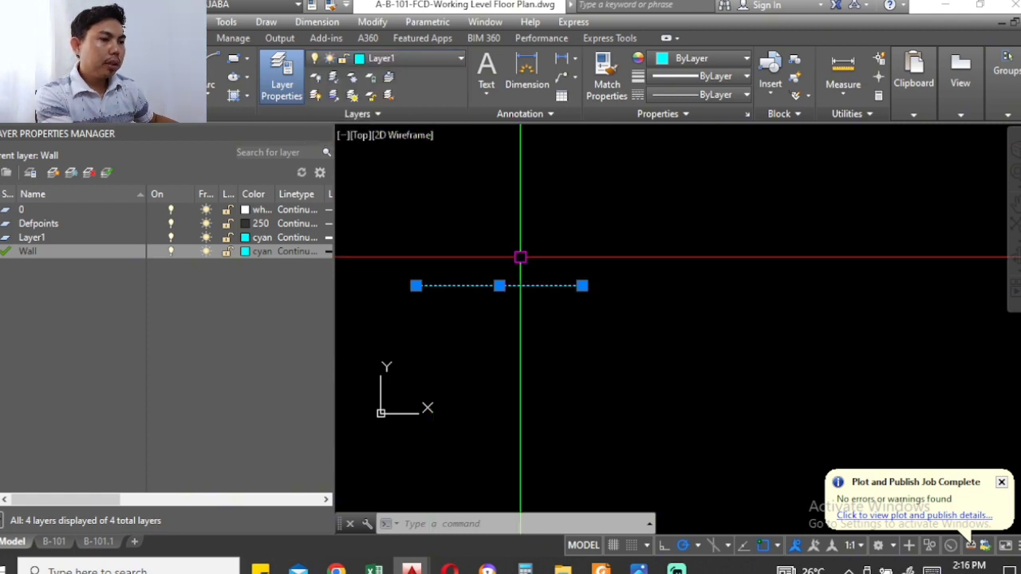
pyautogui.press('Escape')
pyautogui.press('Escape')
# Create a new layer named column and set its color to magenta
pyautogui.click(52, 173)
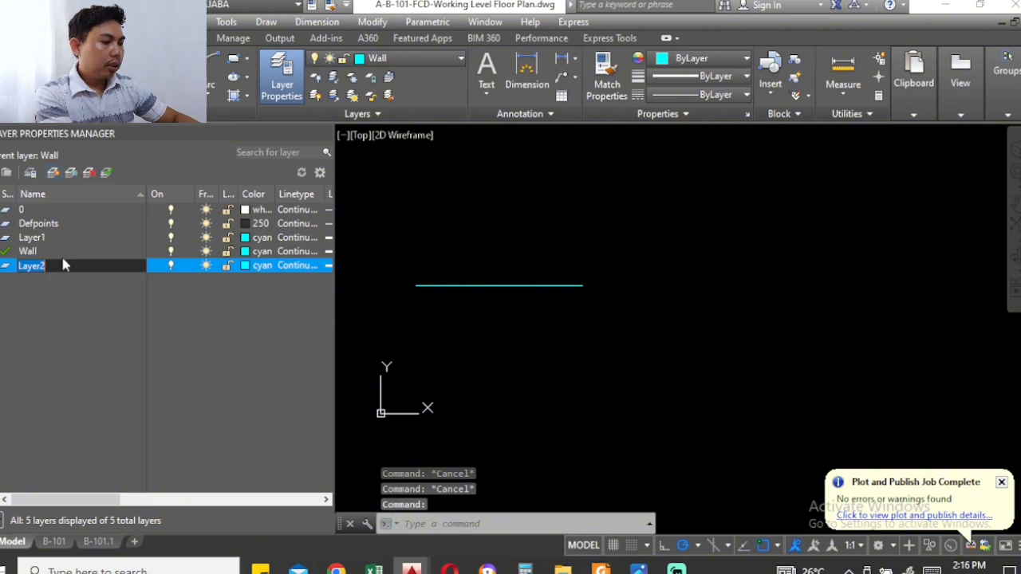
pyautogui.write('column')
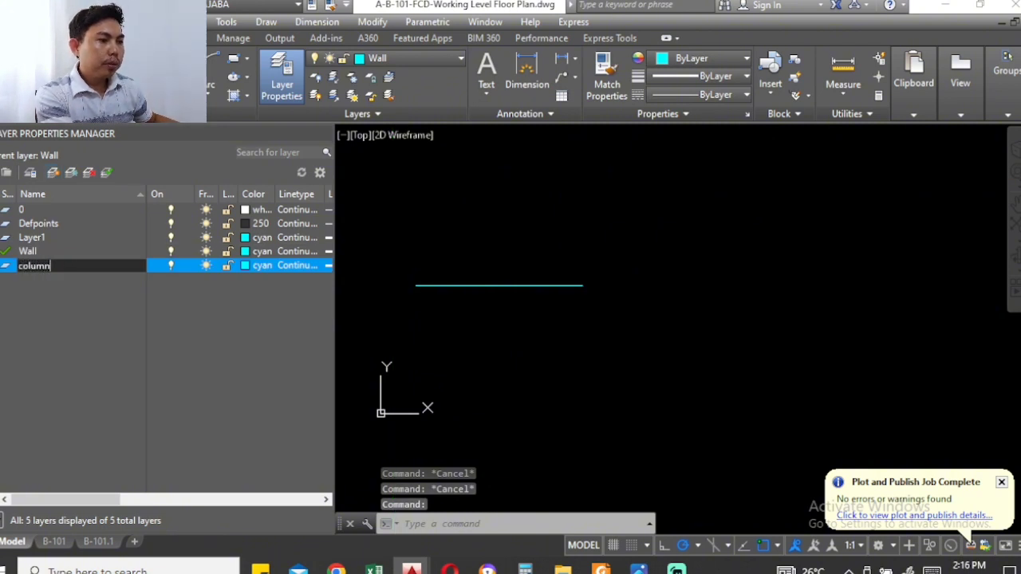
pyautogui.press('Return')
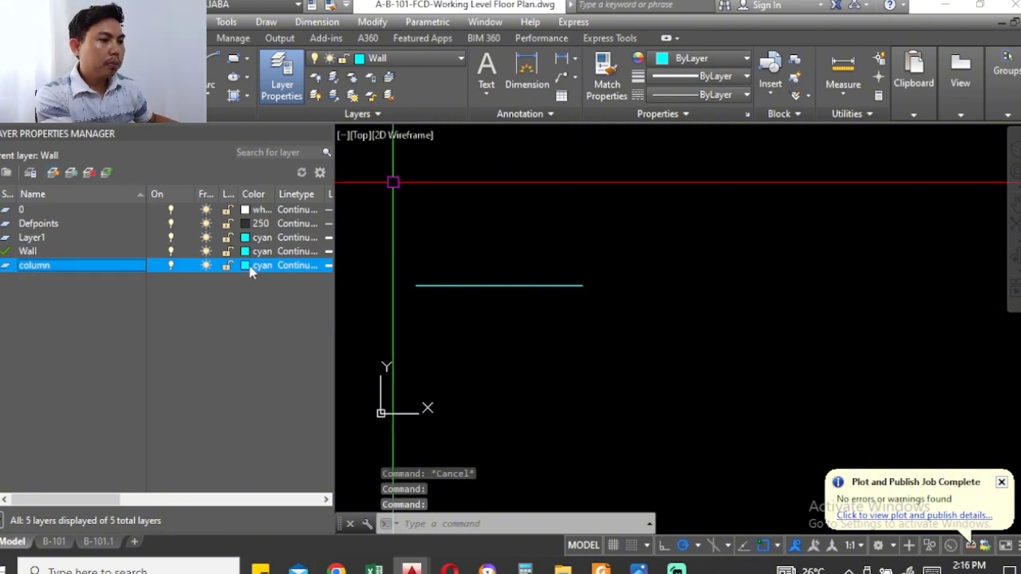
pyautogui.click(250, 268)
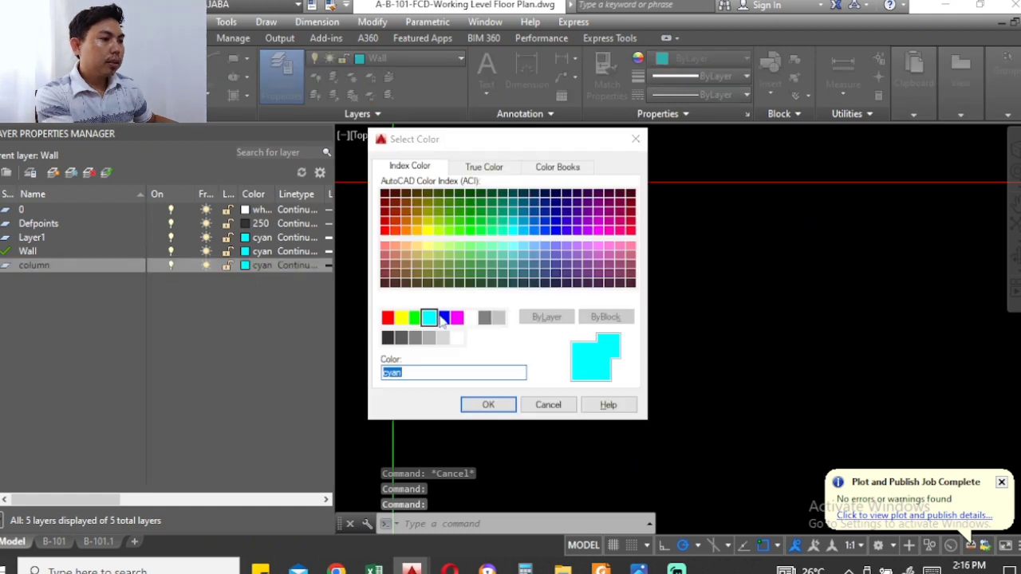
pyautogui.click(457, 318)
pyautogui.click(488, 404)
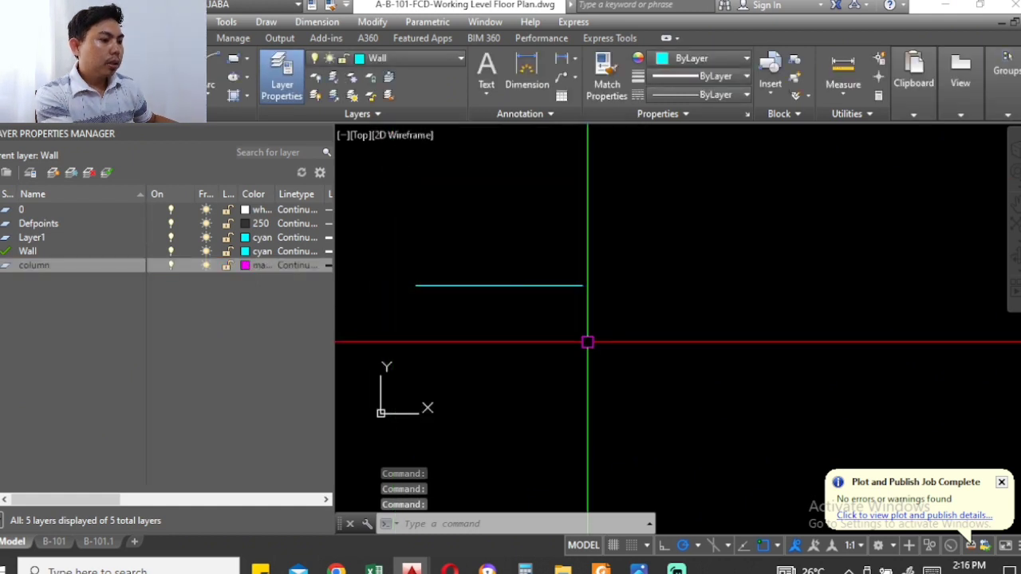
pyautogui.press('Escape')
pyautogui.press('Escape')
pyautogui.press('Escape')
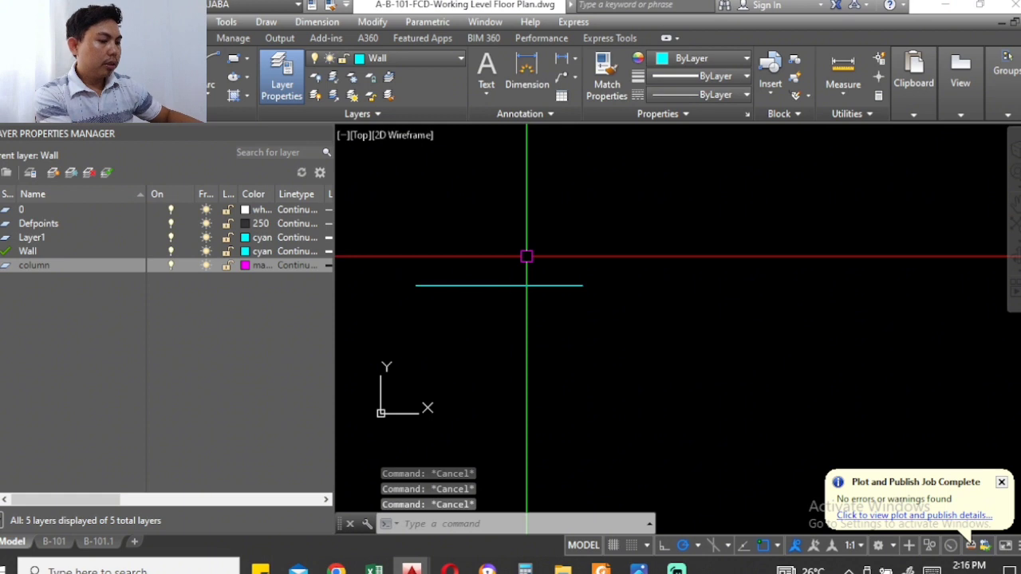
# Draw a rectangle about 40009 by 25646 units above the horizontal line
pyautogui.write('p')
pyautogui.press('Escape')
pyautogui.write('rec')
pyautogui.press('Return')
pyautogui.click(491, 216)
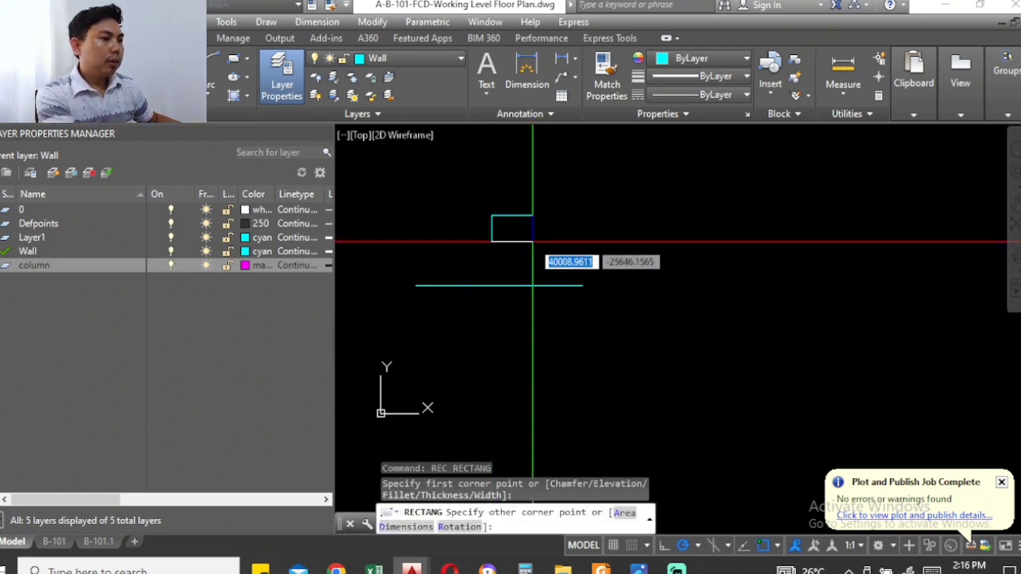
pyautogui.click(533, 241)
# Move the rectangle to the column layer and clear the selection
pyautogui.click(533, 217)
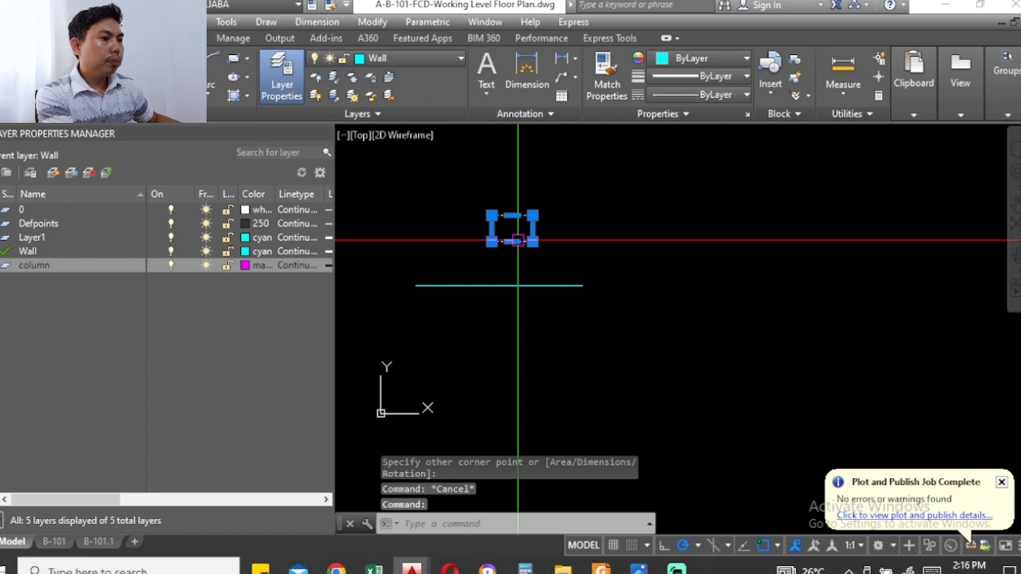
pyautogui.click(414, 57)
pyautogui.click(390, 96)
pyautogui.press('Escape')
pyautogui.moveTo(478, 226); pyautogui.dragTo(504, 236, button='middle')
pyautogui.scroll(2, 504, 236)
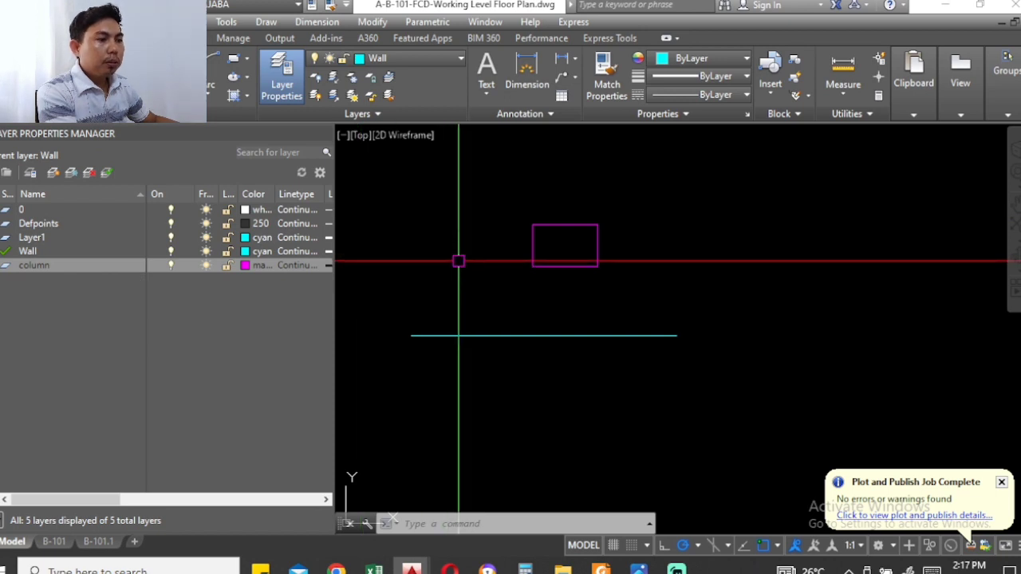
# Change the color of the column layer to red
pyautogui.click(247, 266)
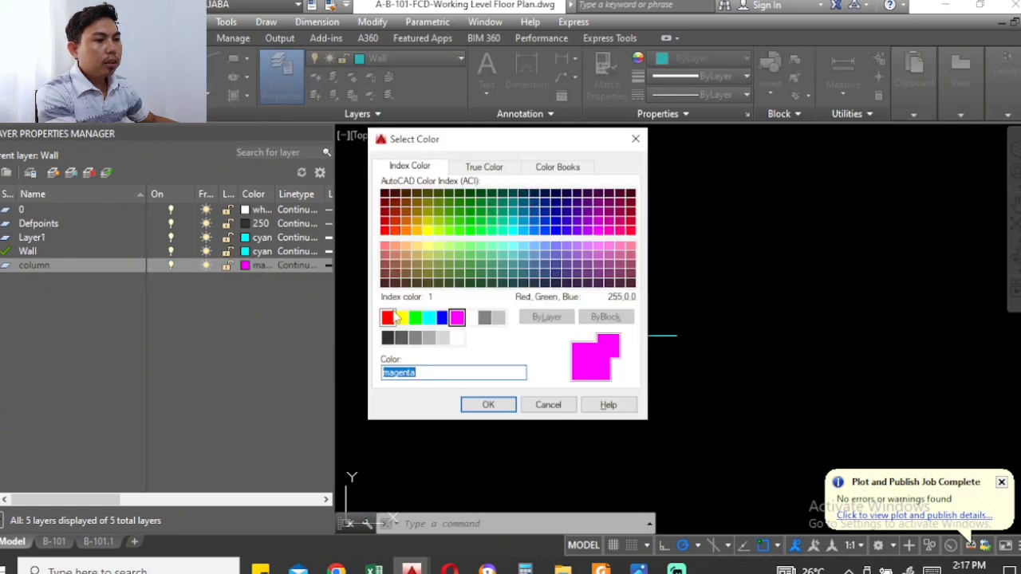
pyautogui.click(391, 318)
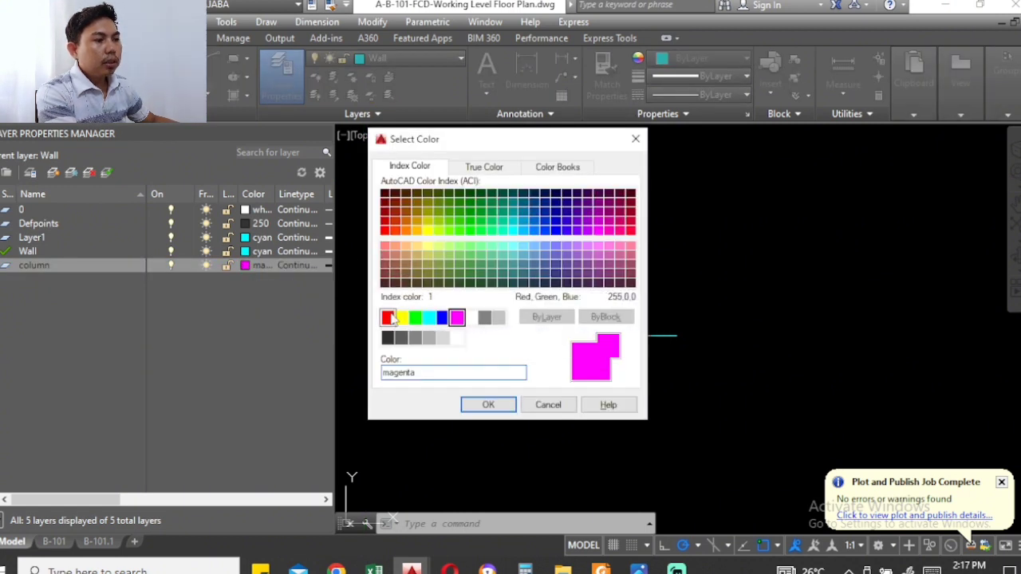
pyautogui.click(488, 404)
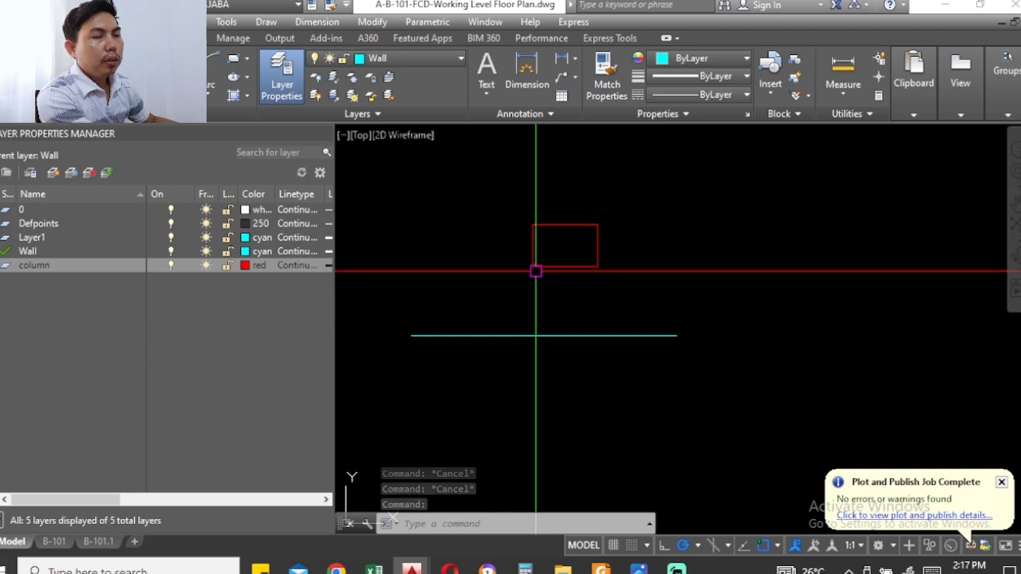
# Override the rectangle's object color with green and clear the selection
pyautogui.moveTo(536, 271)
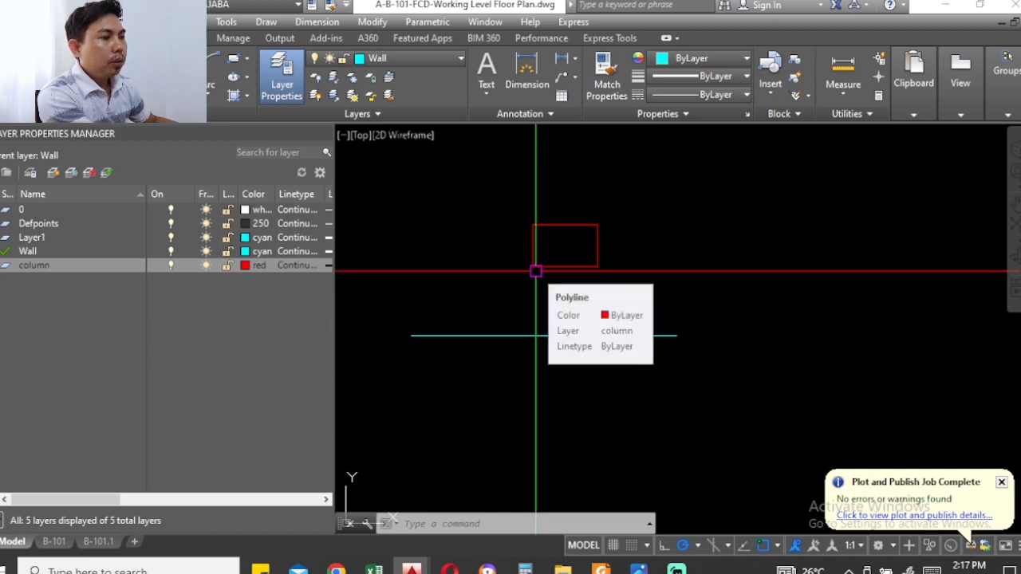
pyautogui.click(547, 268)
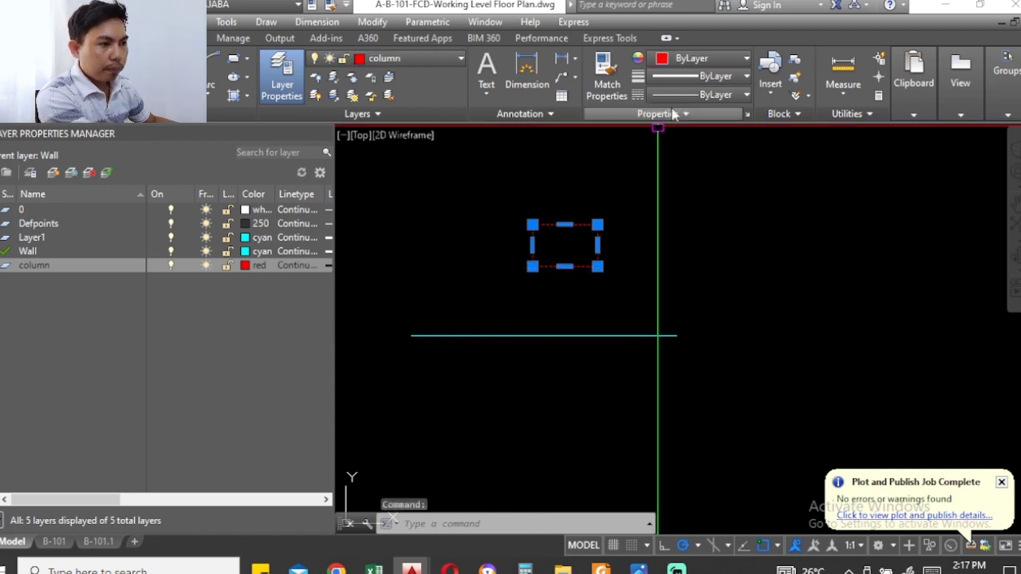
pyautogui.click(693, 59)
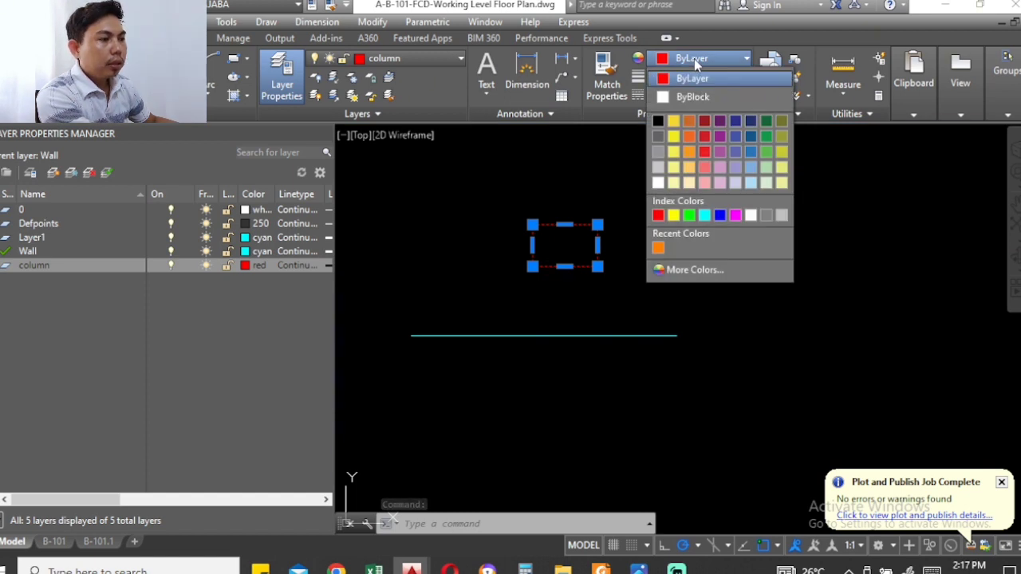
pyautogui.click(688, 216)
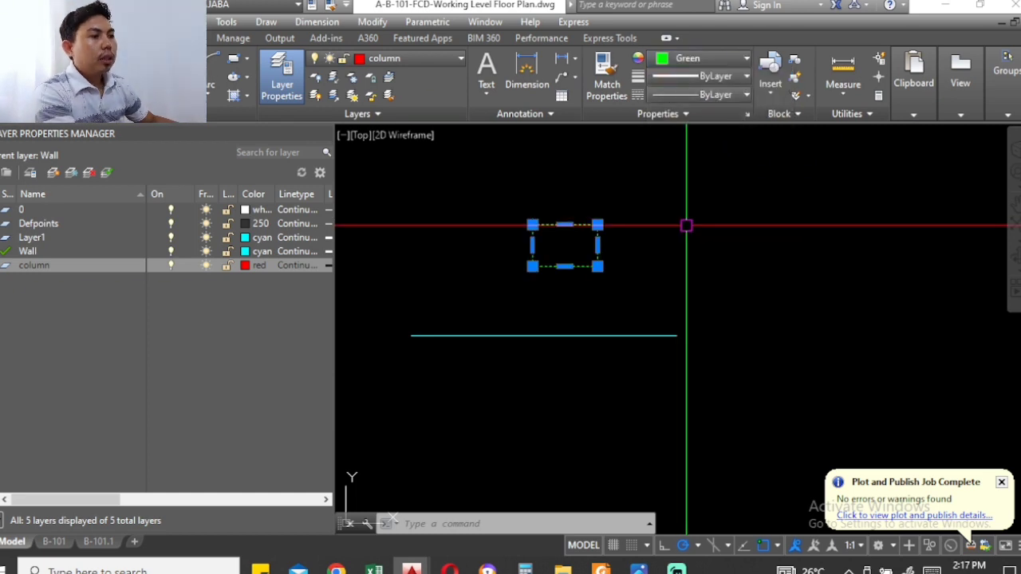
pyautogui.press('Escape')
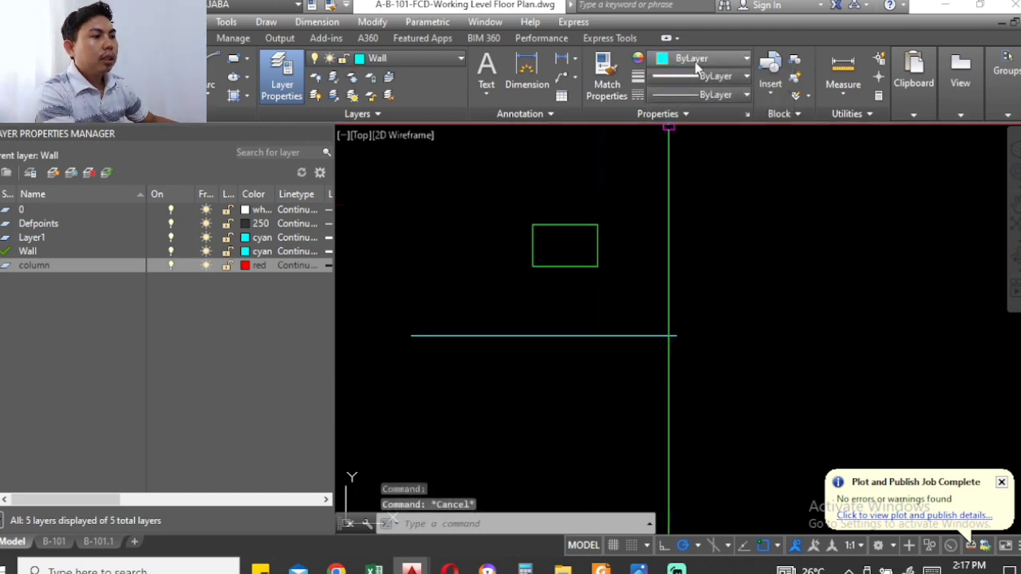
pyautogui.click(698, 67)
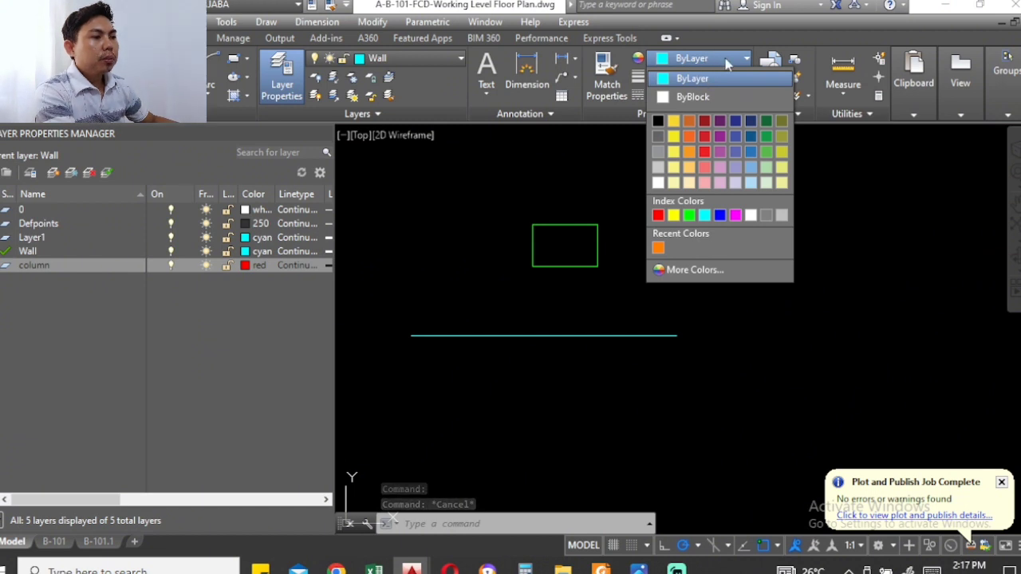
pyautogui.click(570, 133)
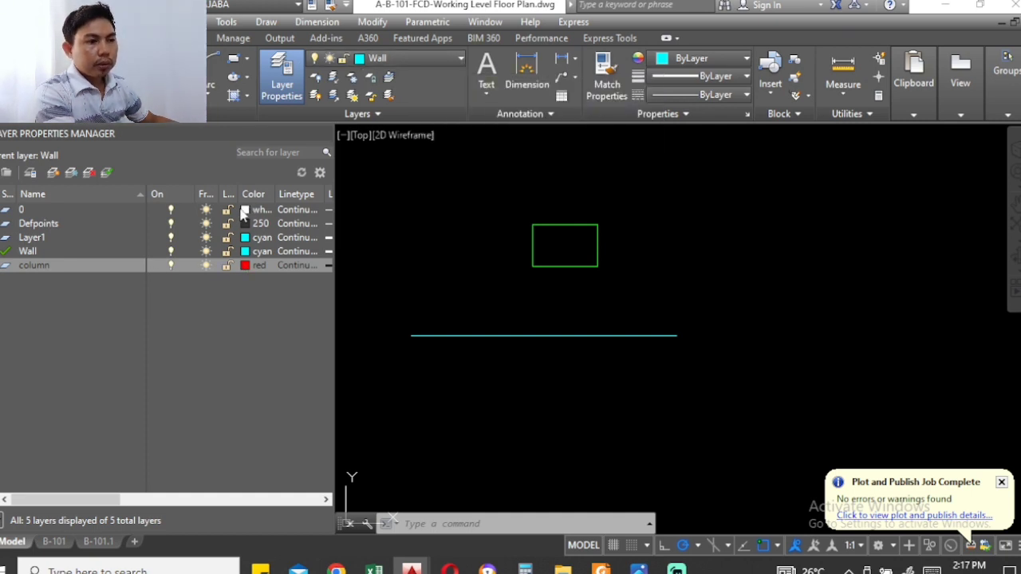
pyautogui.press('Escape')
pyautogui.press('Escape')
pyautogui.press('Escape')
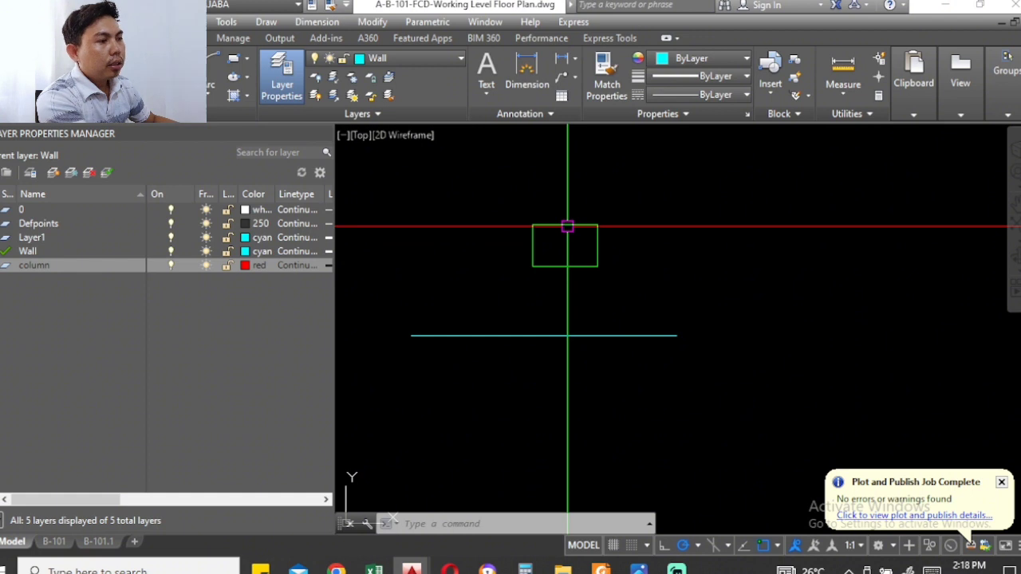
# Set the rectangle's object color back to ByLayer and clear the selection
pyautogui.click(567, 226)
pyautogui.click(687, 60)
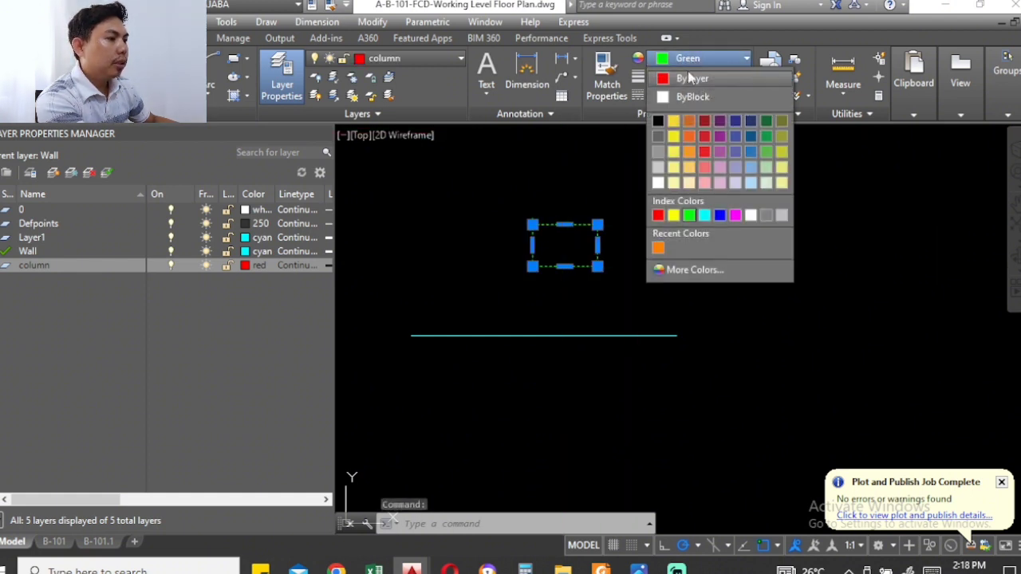
pyautogui.click(692, 77)
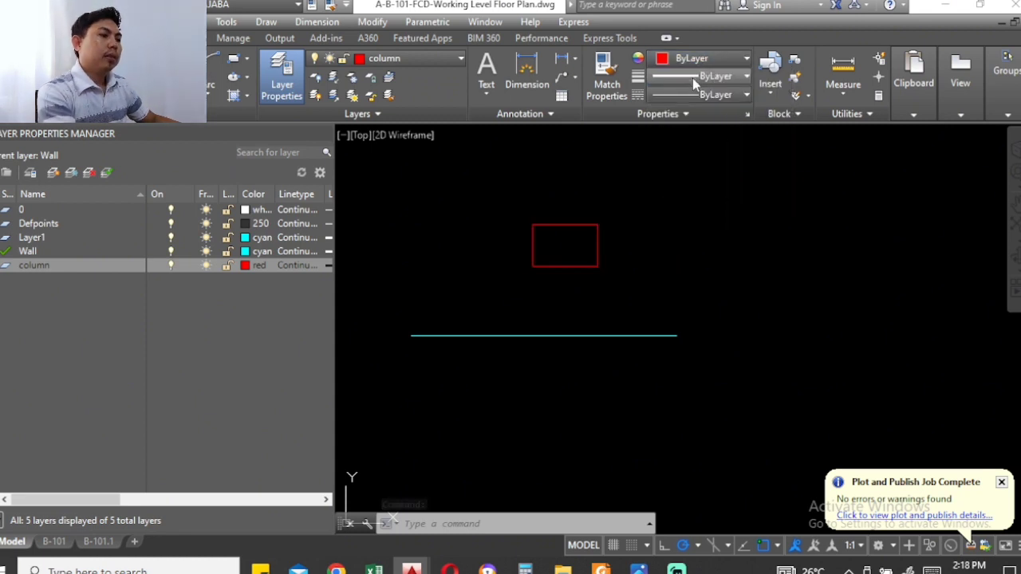
pyautogui.moveTo(574, 207); pyautogui.dragTo(490, 235, button='middle')
pyautogui.press('Escape')
pyautogui.press('Escape')
pyautogui.press('Escape')
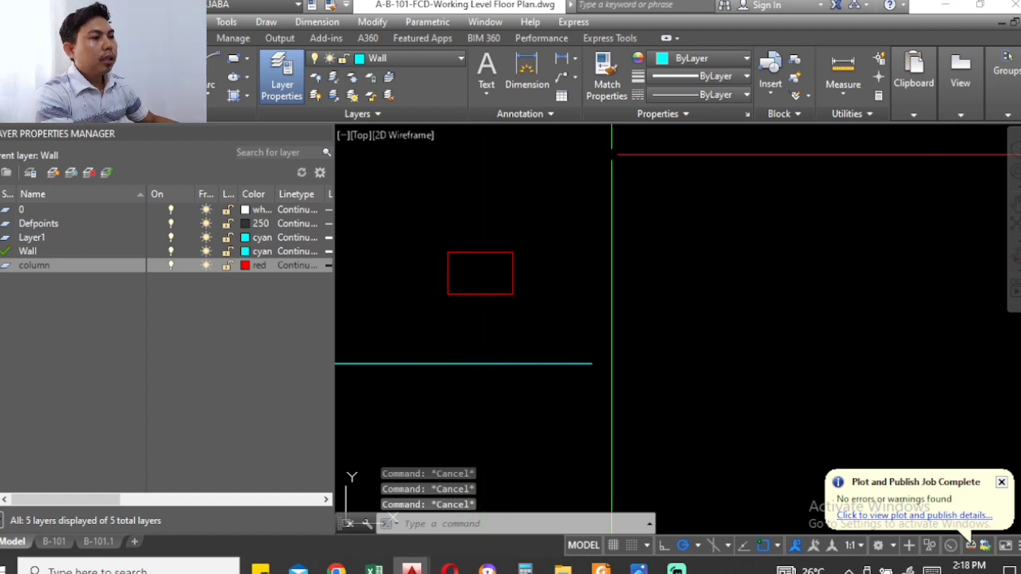
pyautogui.click(693, 65)
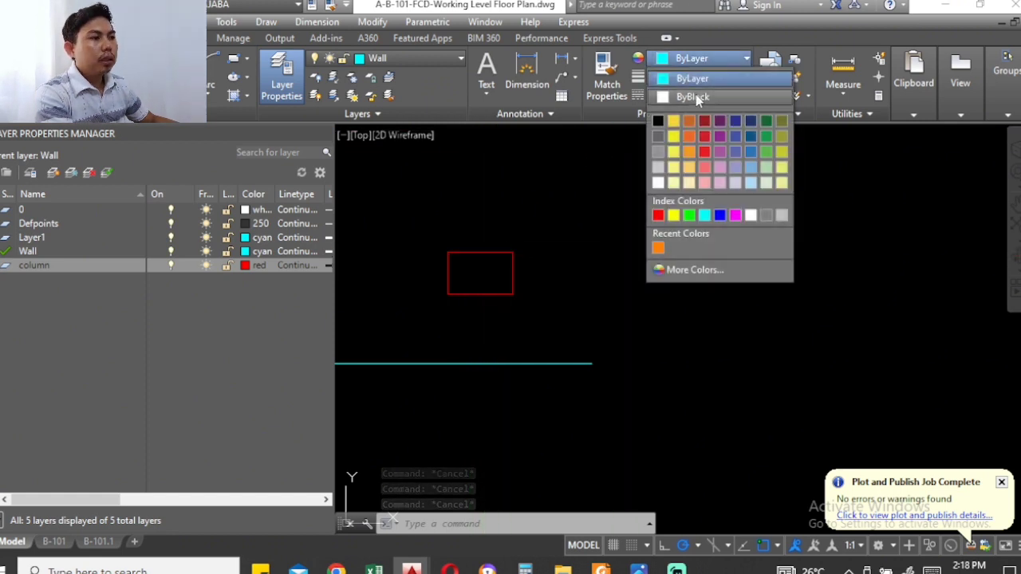
pyautogui.click(709, 61)
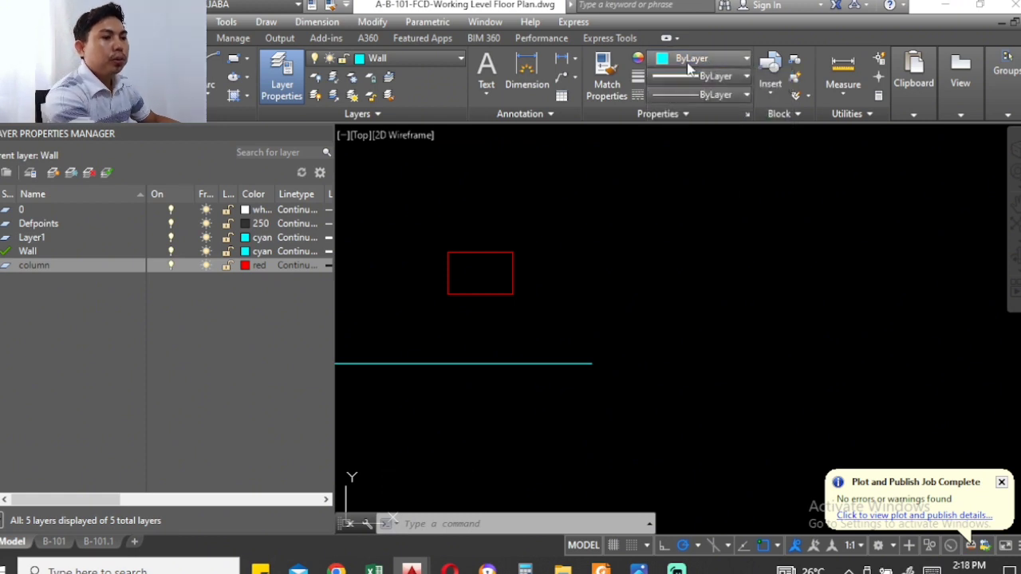
# Change the color of the Wall layer to yellow
pyautogui.click(246, 252)
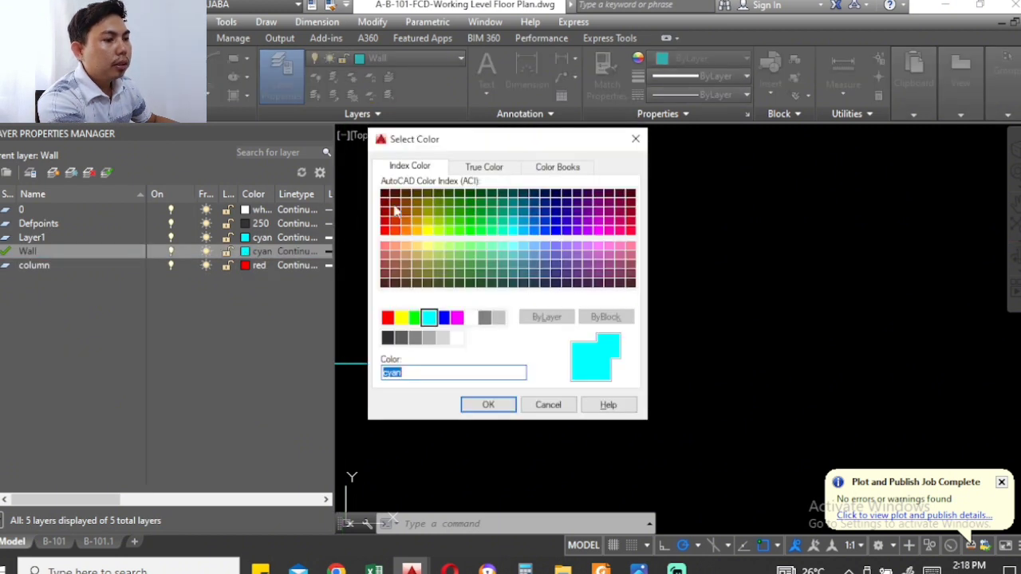
pyautogui.click(401, 318)
pyautogui.click(489, 405)
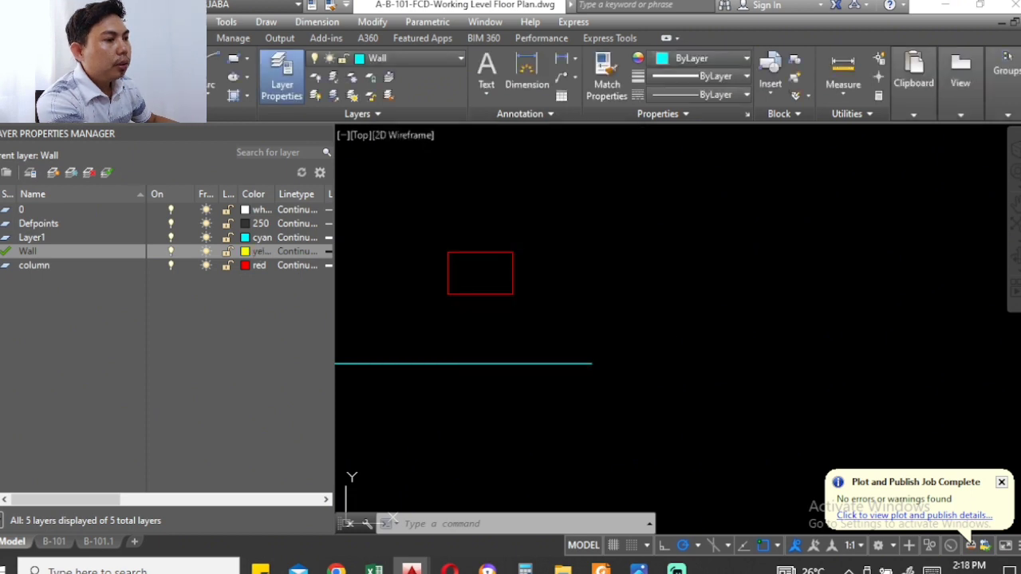
pyautogui.press('Escape')
pyautogui.press('Escape')
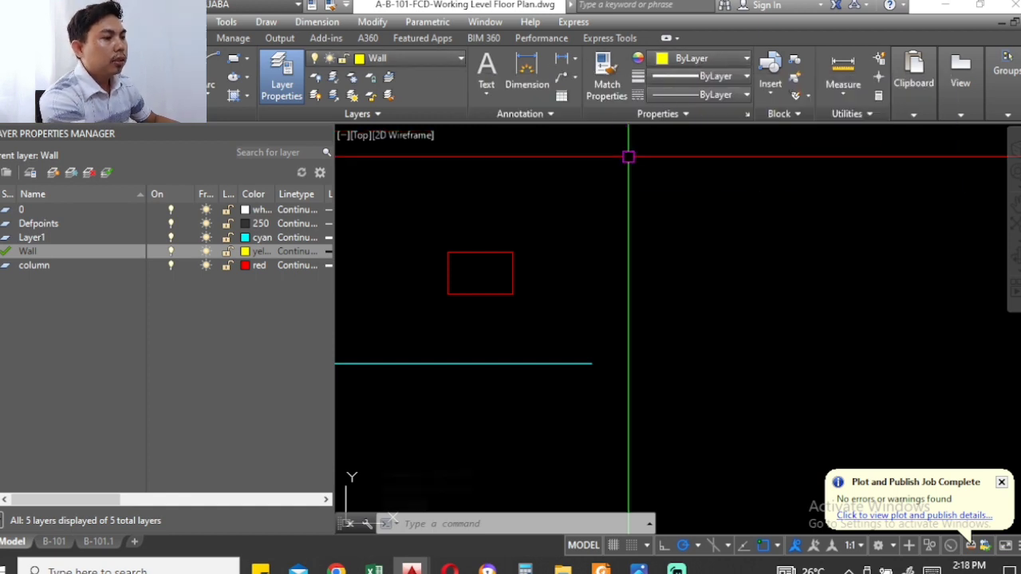
pyautogui.click(691, 63)
pyautogui.press('Escape')
pyautogui.press('Escape')
pyautogui.press('Escape')
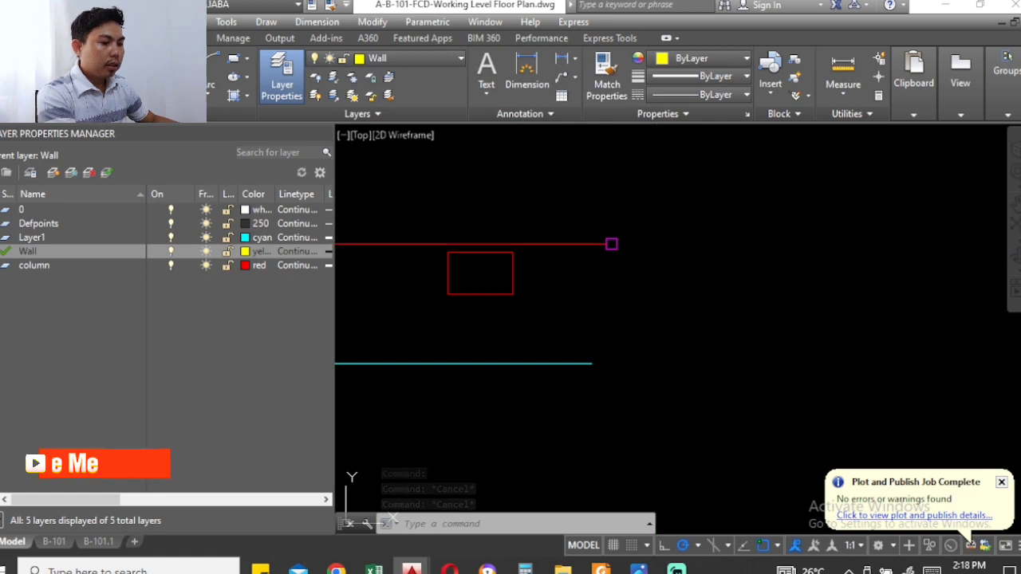
# Copy the red rectangle and paste it as a block to the right of the original
pyautogui.click(533, 294)
pyautogui.click(406, 219)
pyautogui.hotkey('ctrl', 'shift', 'c')
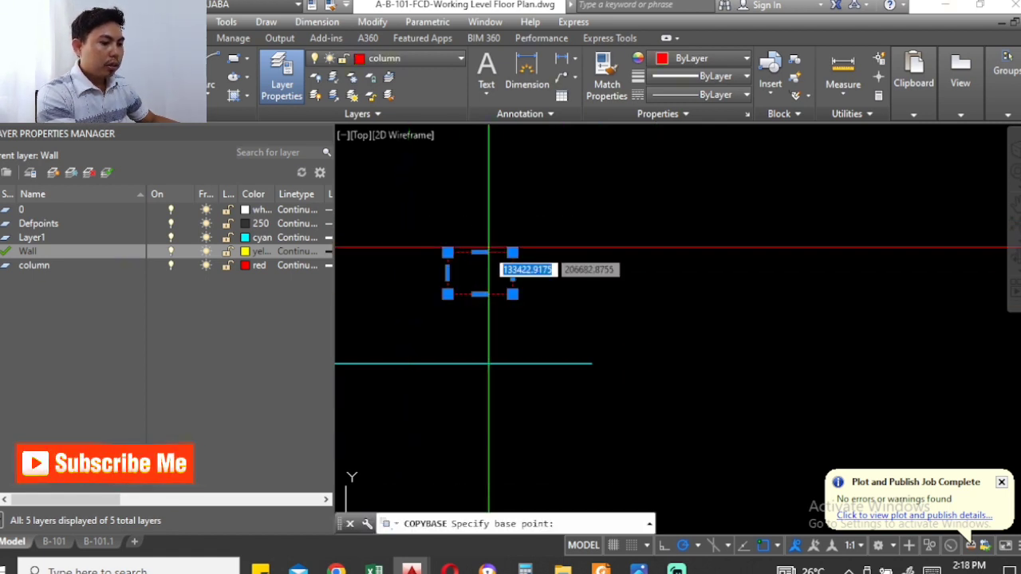
pyautogui.press('Escape')
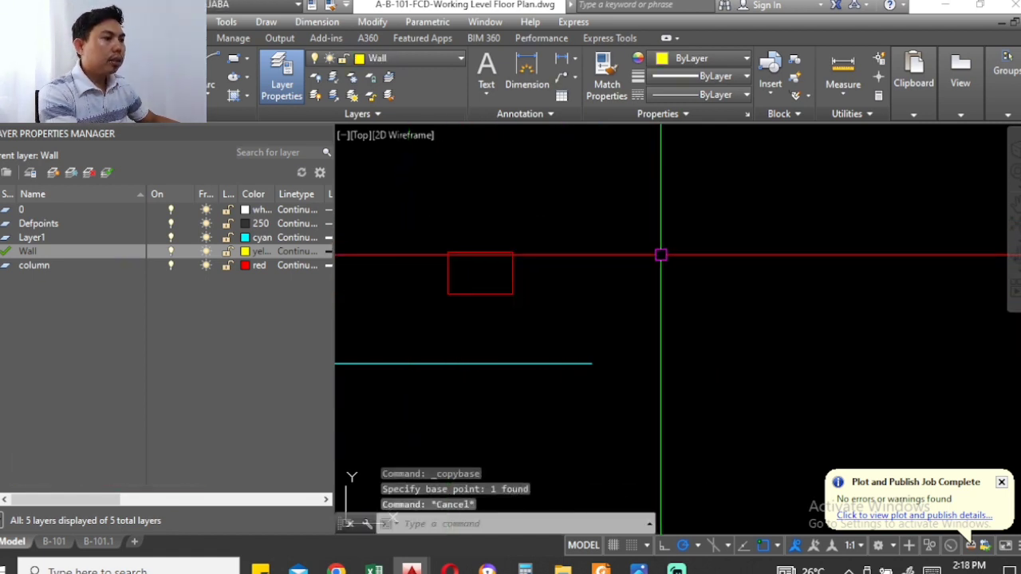
pyautogui.hotkey('ctrl', 'v')
pyautogui.click(651, 255)
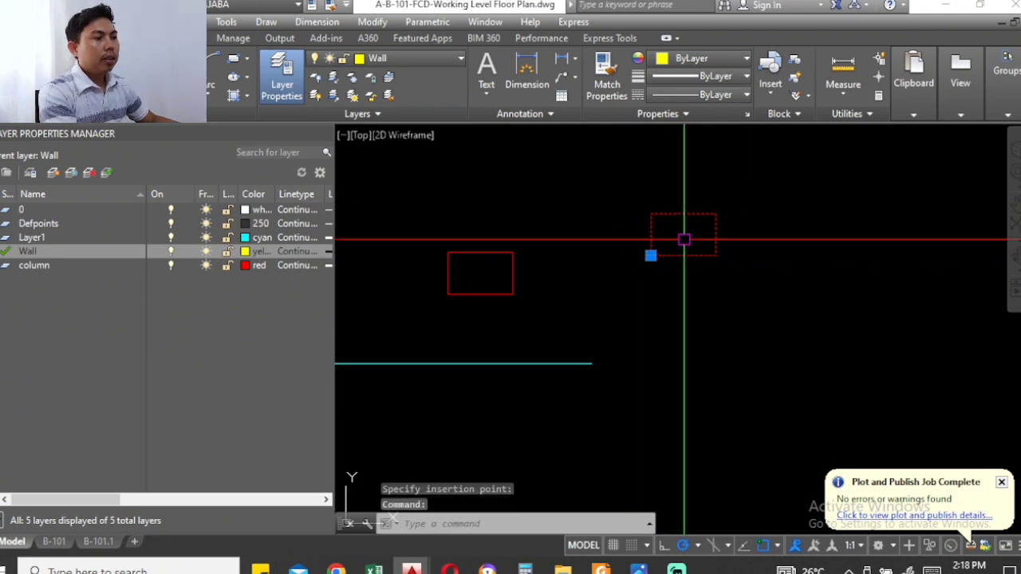
# Assign the pasted rectangle block to the Wall layer and clear the selection
pyautogui.scroll(2, 693, 230)
pyautogui.moveTo(693, 228); pyautogui.dragTo(574, 256, button='middle')
pyautogui.press('Escape')
pyautogui.press('Escape')
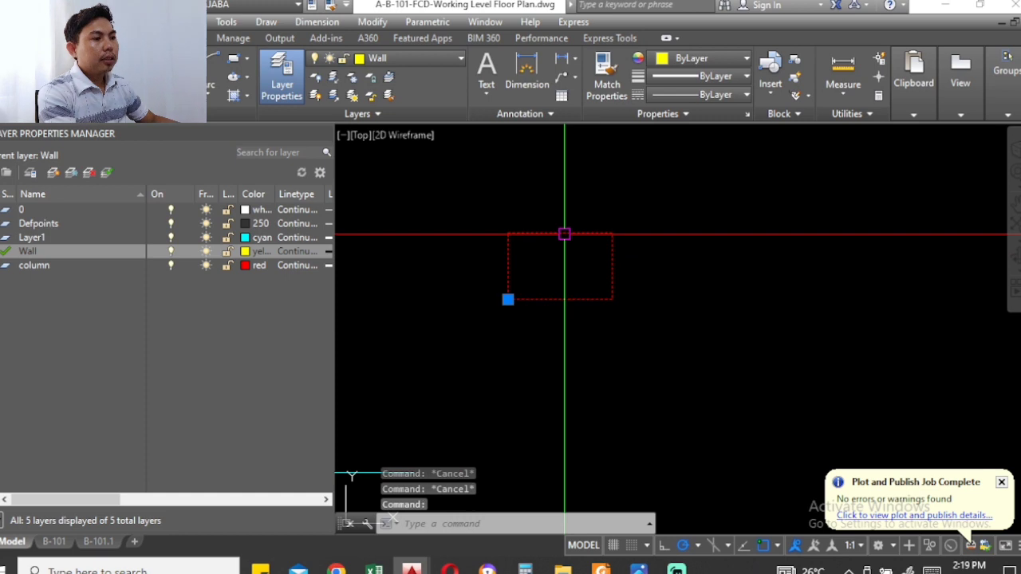
pyautogui.click(420, 60)
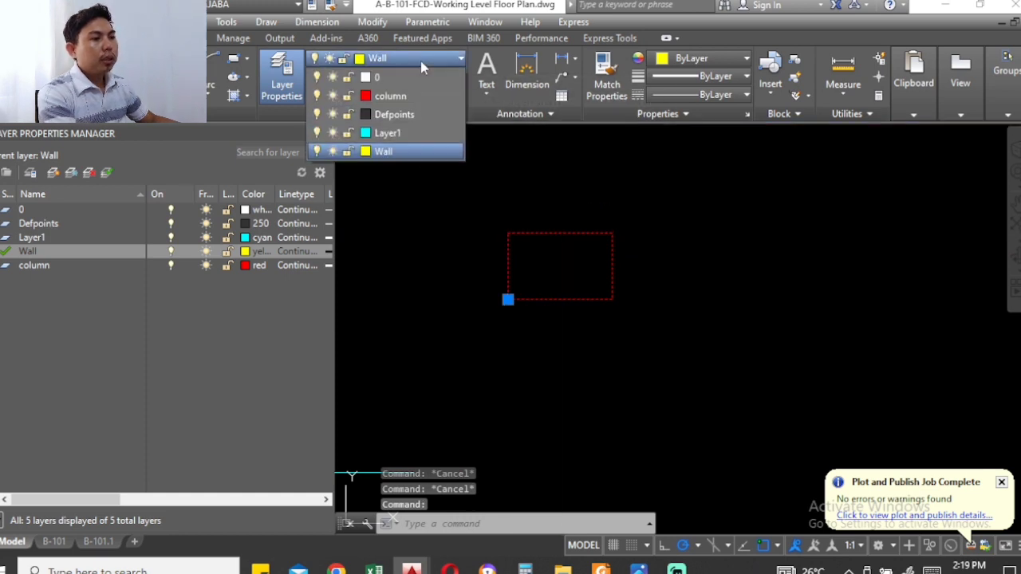
pyautogui.click(419, 153)
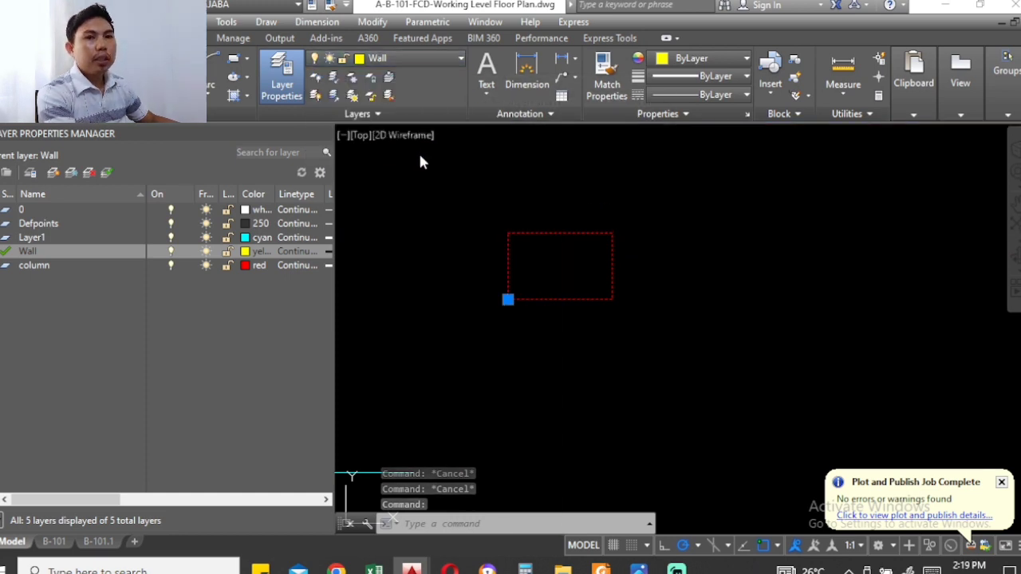
pyautogui.click(718, 60)
pyautogui.press('Escape')
pyautogui.press('Escape')
pyautogui.press('Escape')
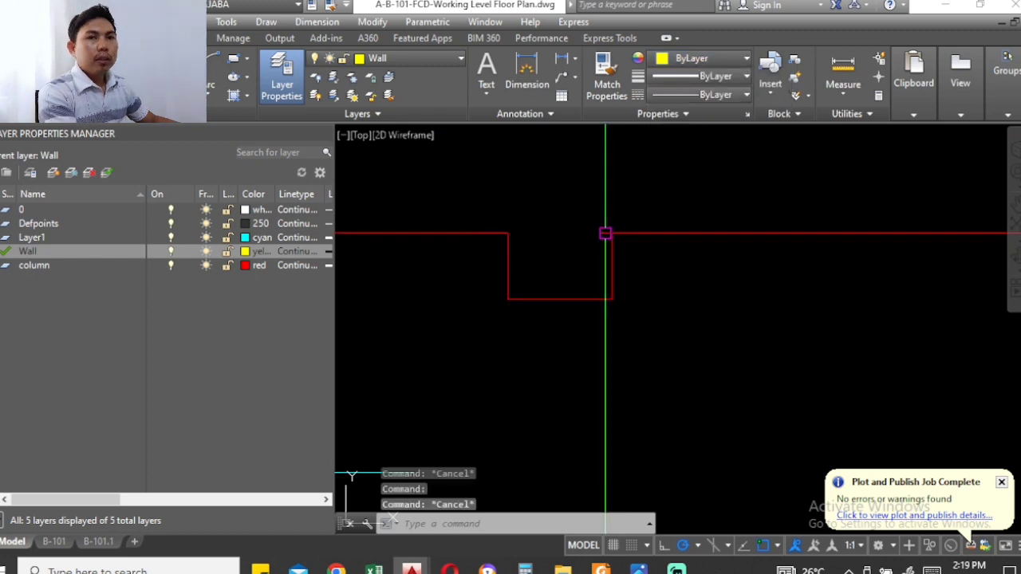
# Check the layer and color properties of the pasted rectangle block
pyautogui.click(560, 233)
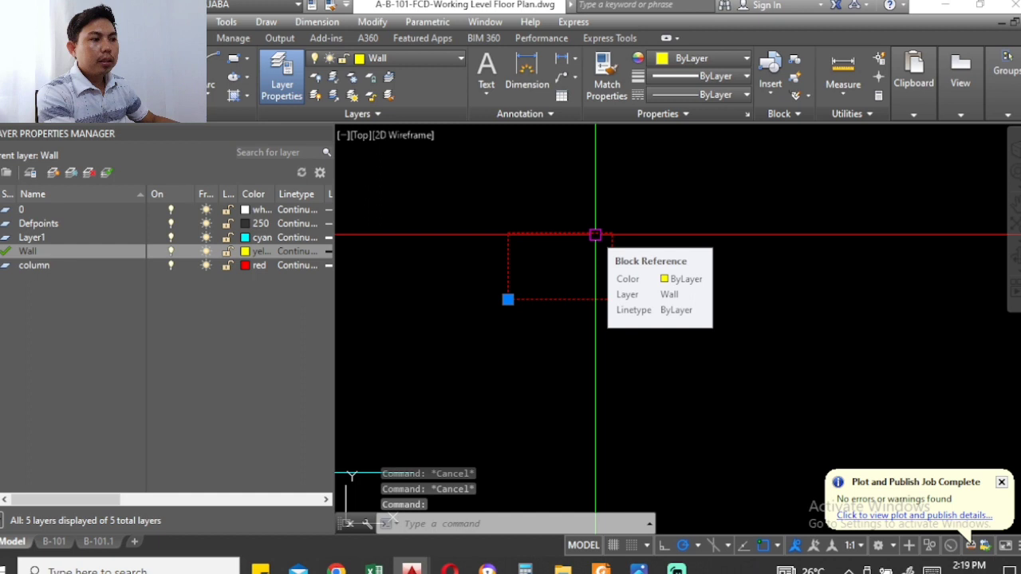
pyautogui.press('Escape')
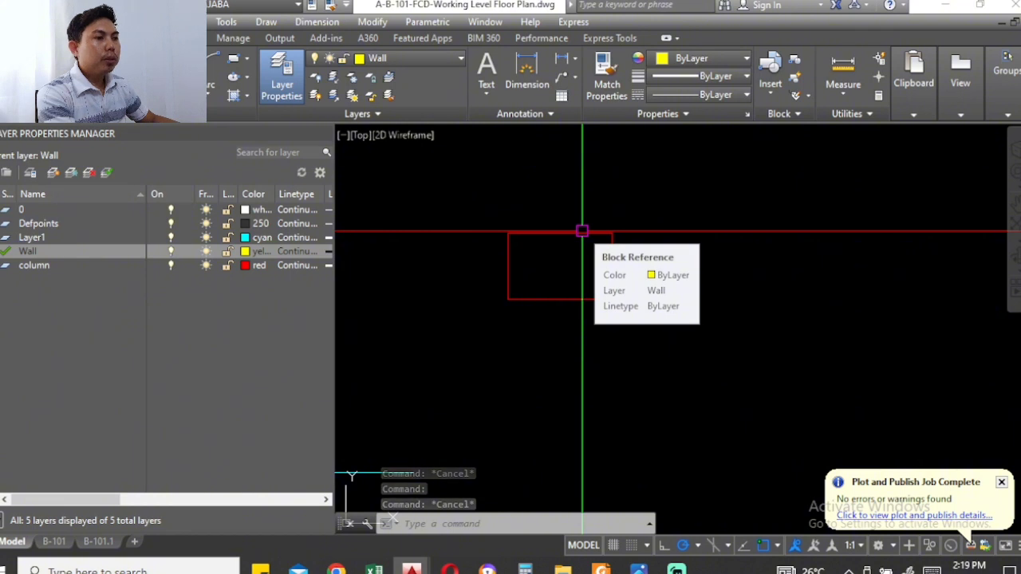
pyautogui.click(582, 231)
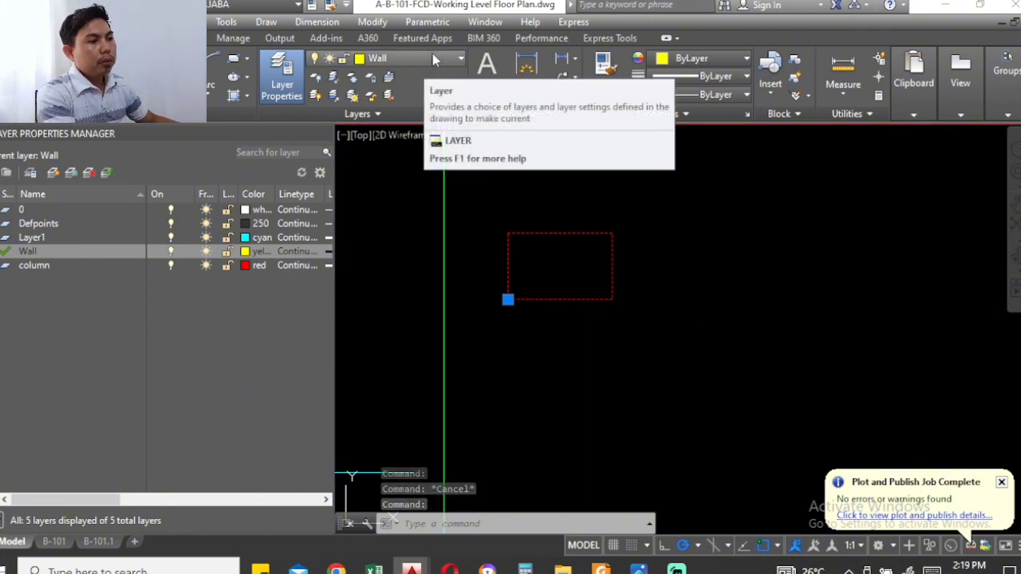
pyautogui.press('Escape')
pyautogui.press('Escape')
# Open the pasted rectangle block's definition in the Block Editor
pyautogui.click(565, 233)
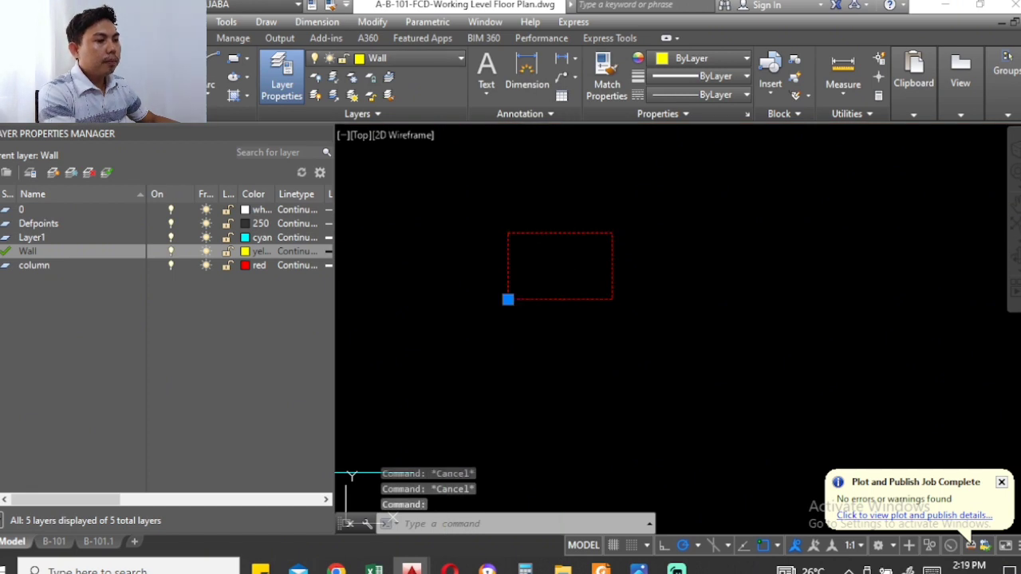
pyautogui.doubleClick(565, 235)
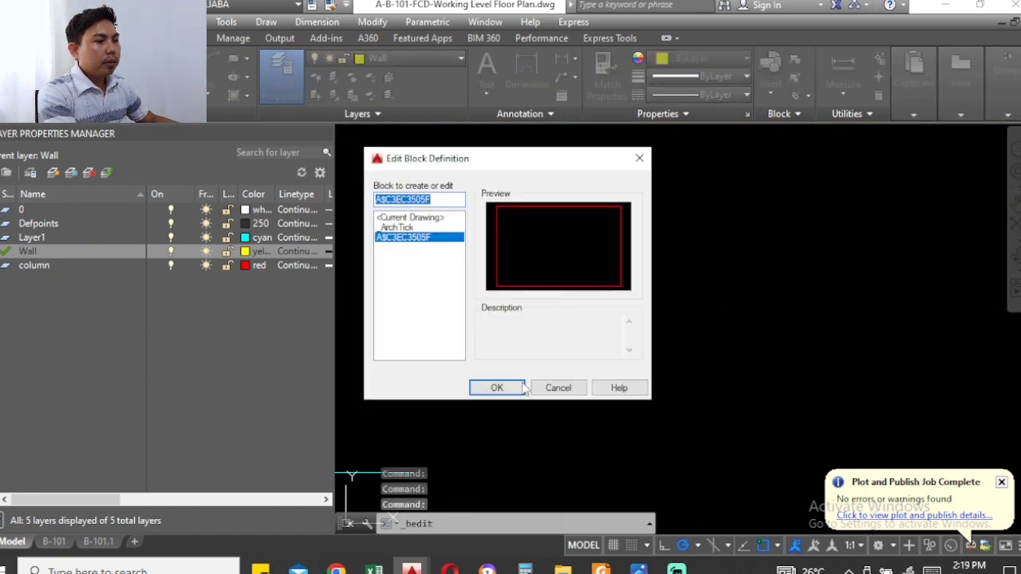
pyautogui.click(498, 389)
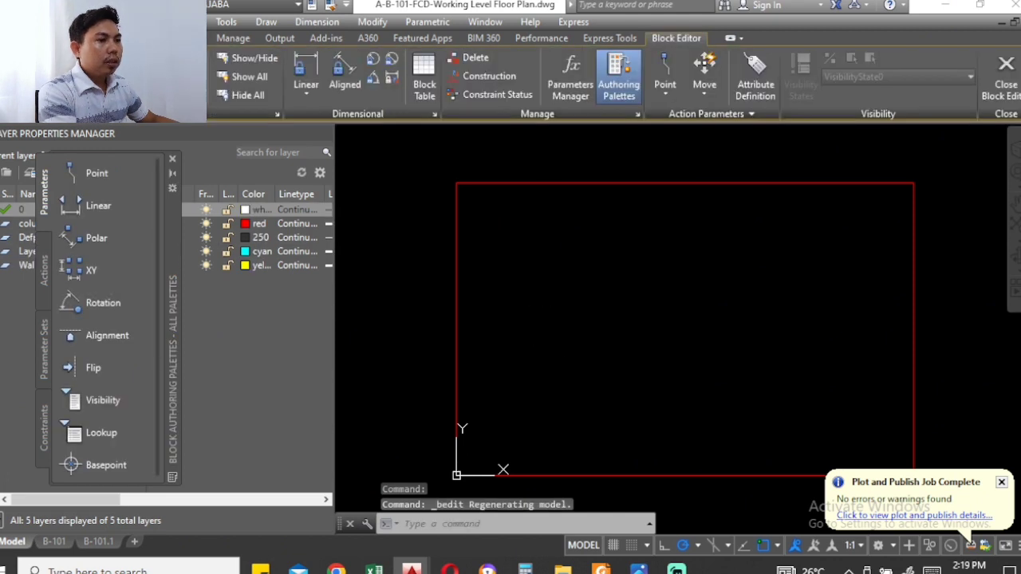
# Change the color of the rectangle inside the block definition to ByBlock and close the Block Editor
pyautogui.hotkey('ctrl', 'a')
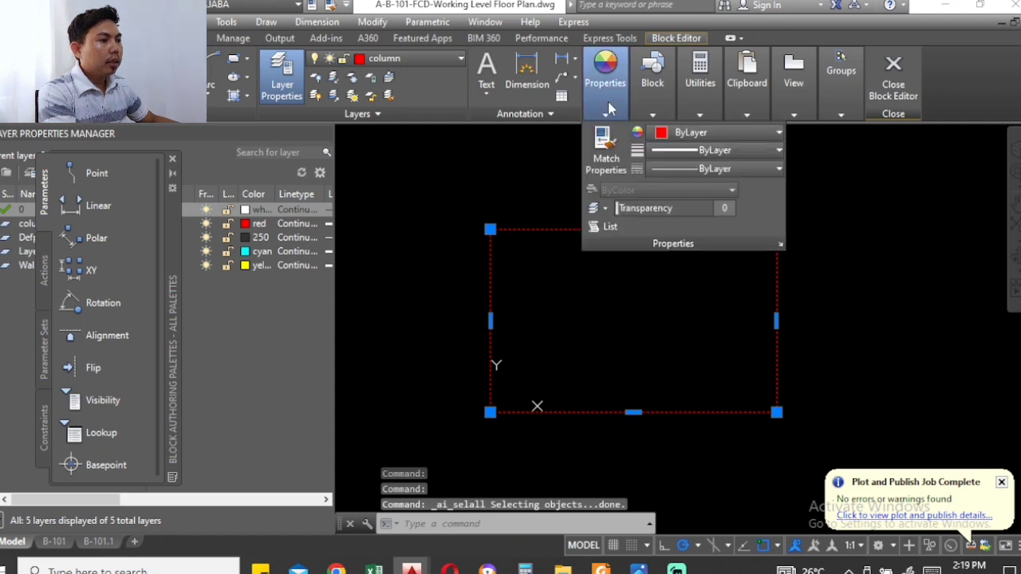
pyautogui.moveTo(593, 120)
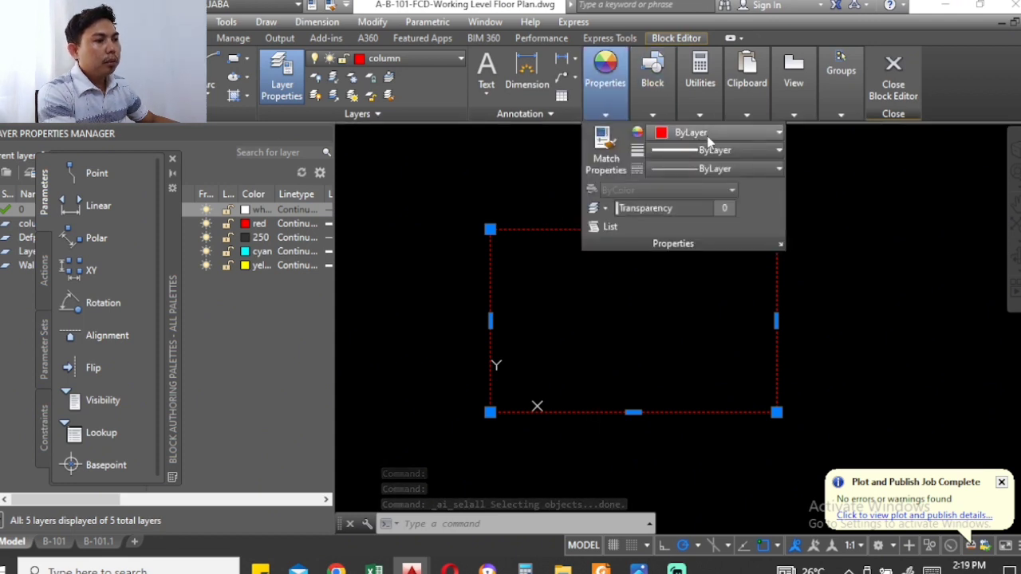
pyautogui.click(707, 135)
pyautogui.click(694, 171)
pyautogui.press('Escape')
pyautogui.press('Escape')
pyautogui.press('Escape')
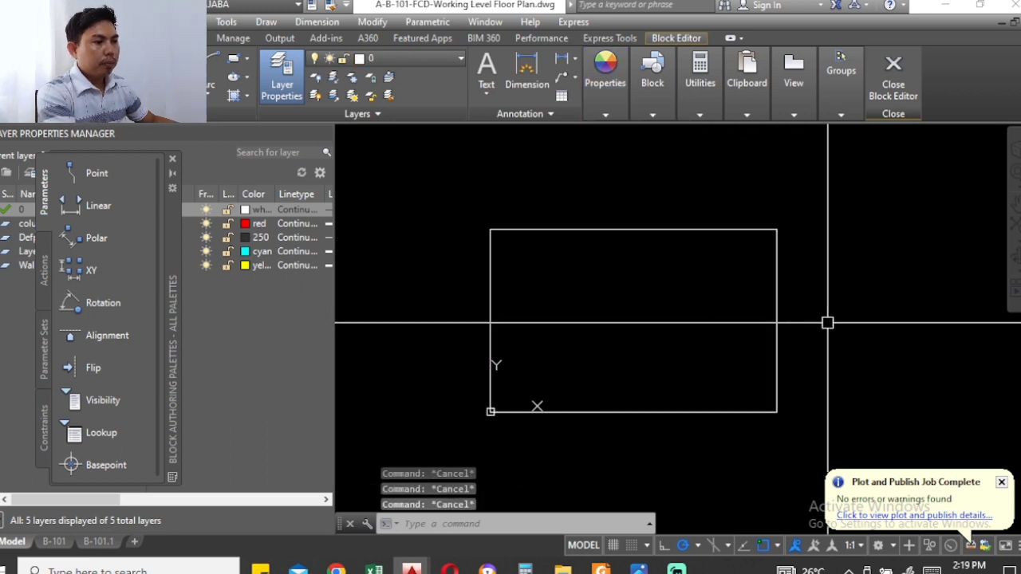
pyautogui.write('bc')
pyautogui.press('Return')
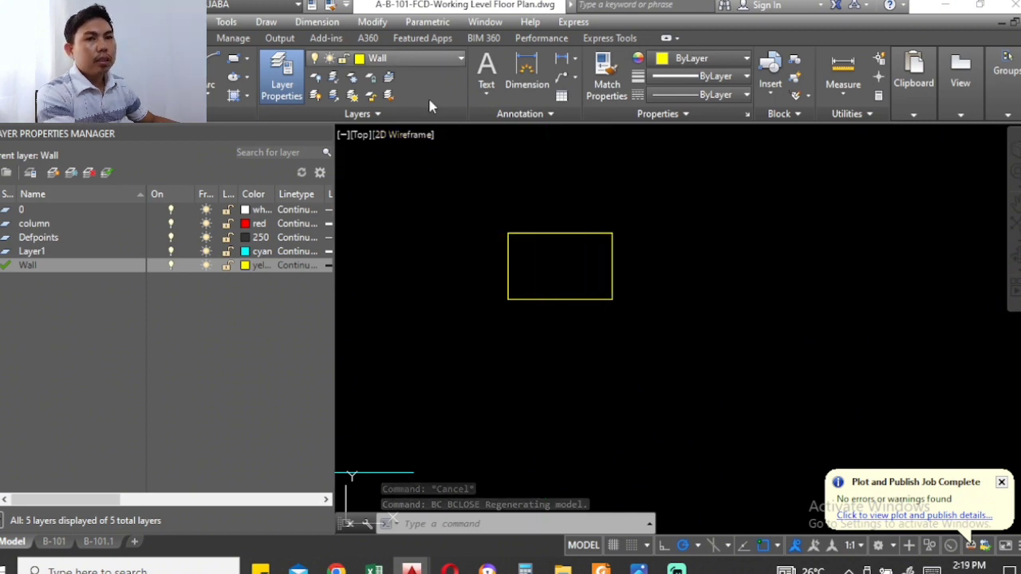
# Check the rectangle block's layer and color properties in the drawing, then clear the selection
pyautogui.click(571, 230)
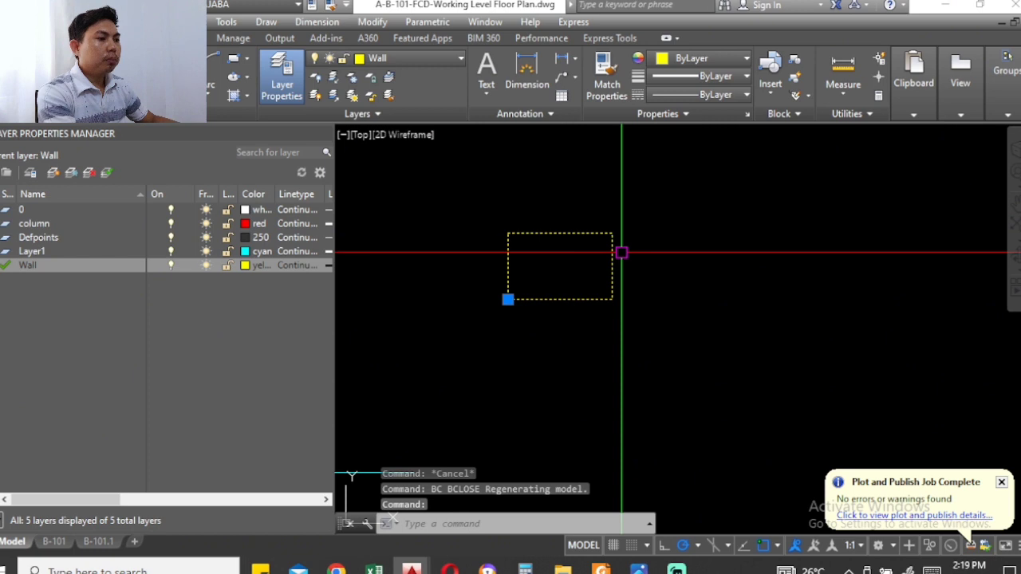
pyautogui.press('Escape')
pyautogui.press('Escape')
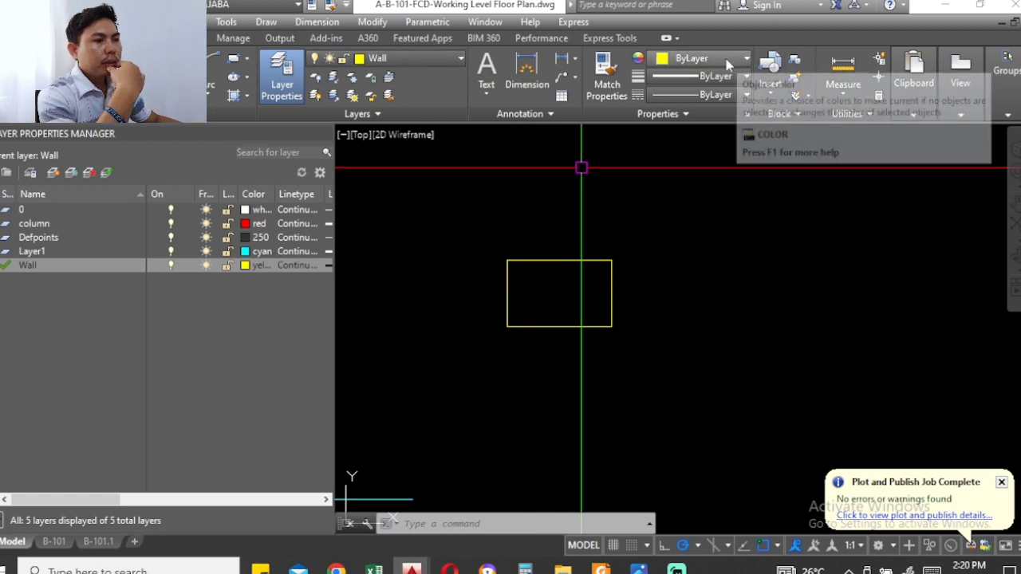
# Lock the Wall layer
pyautogui.click(416, 62)
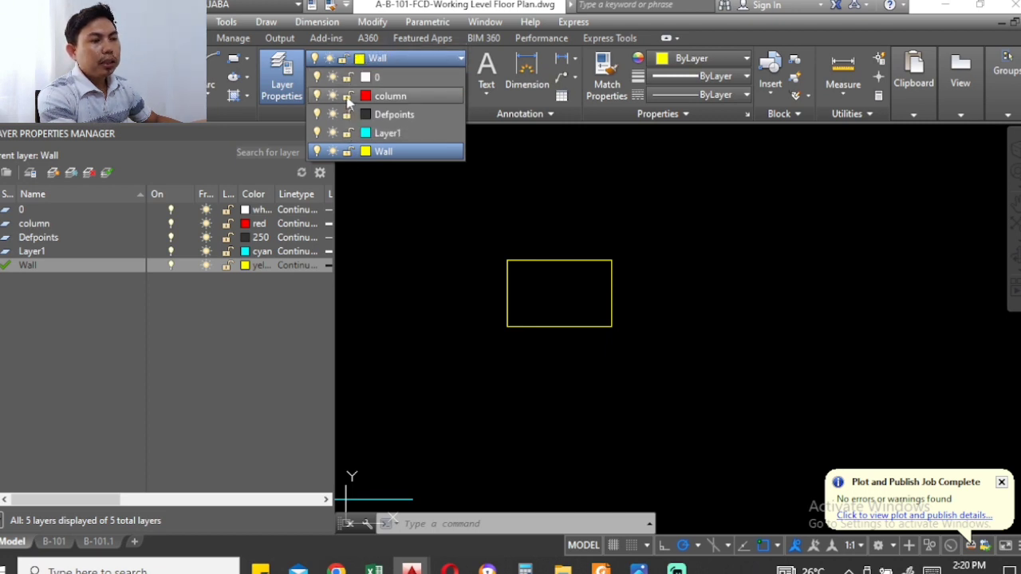
pyautogui.click(347, 153)
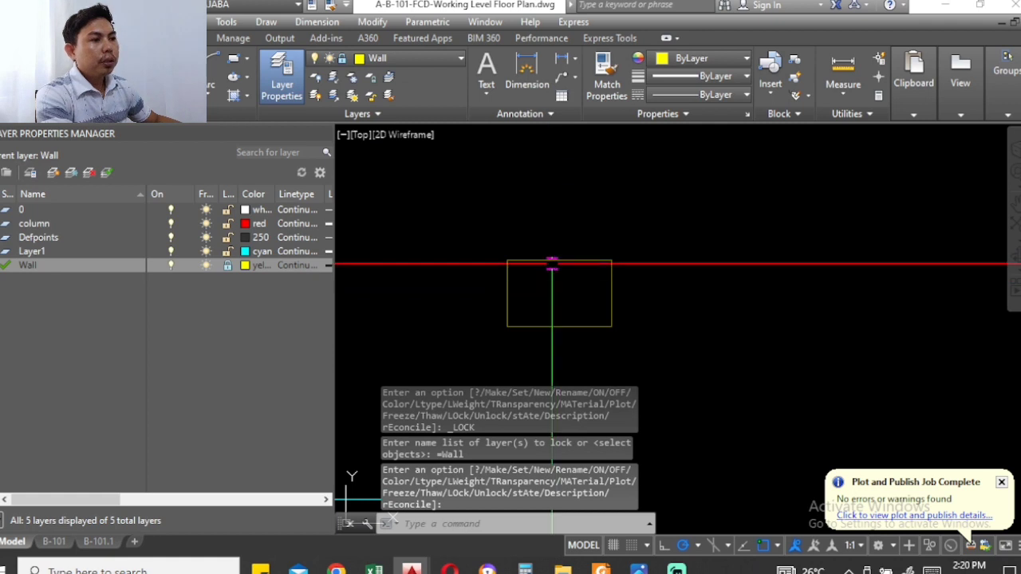
pyautogui.press('Escape')
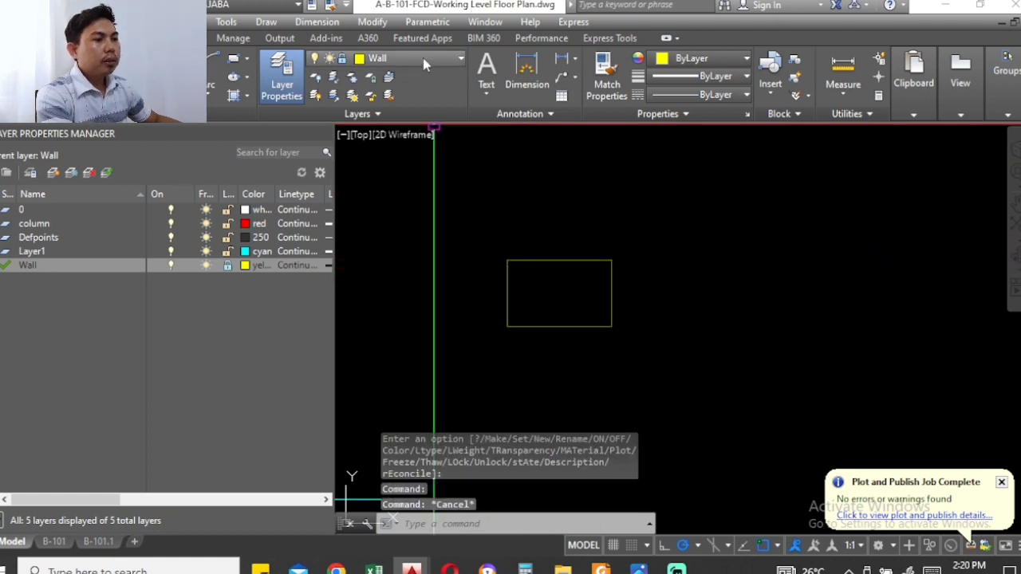
# Try to freeze the current Wall layer
pyautogui.click(422, 57)
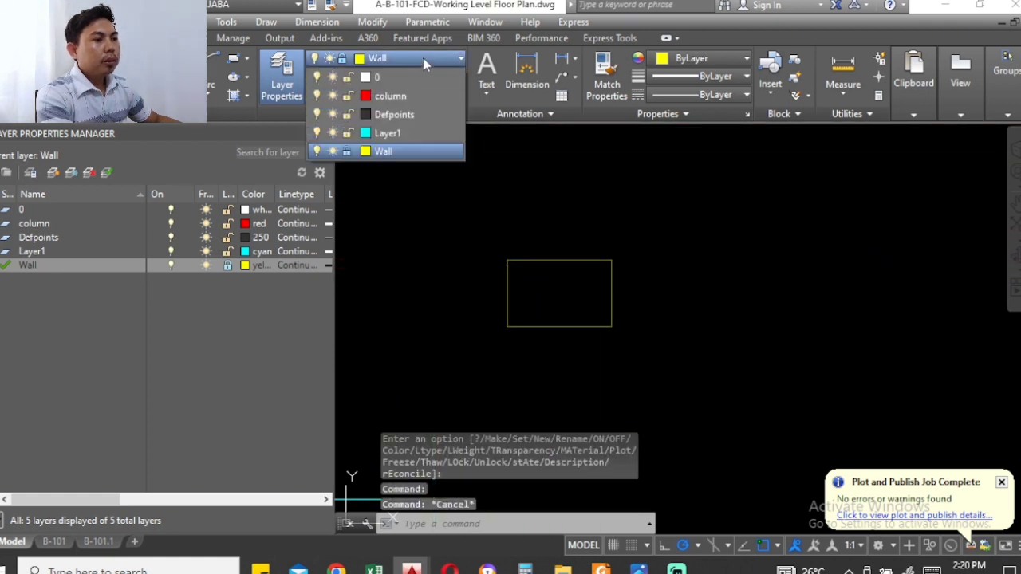
pyautogui.click(333, 151)
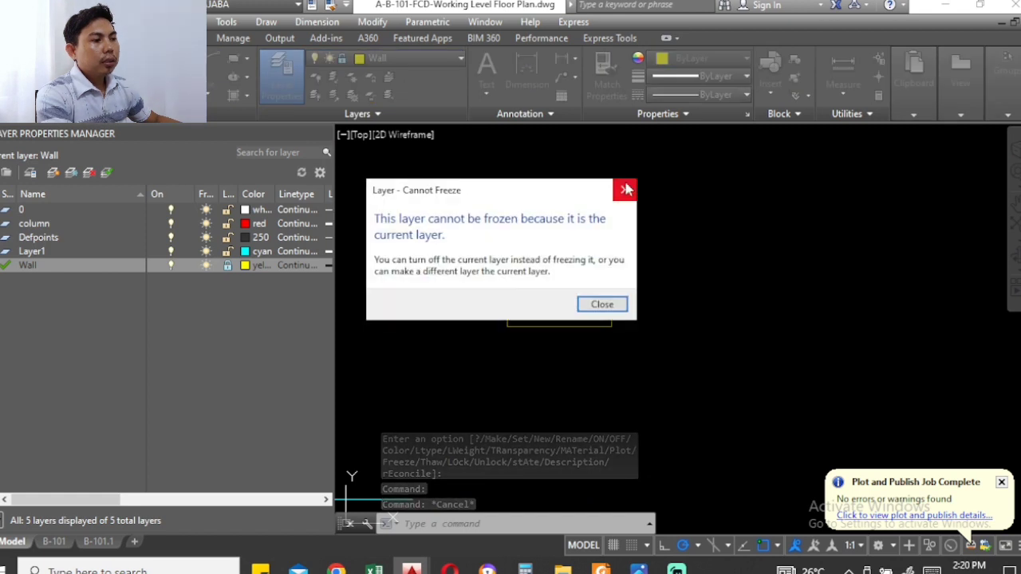
pyautogui.click(625, 190)
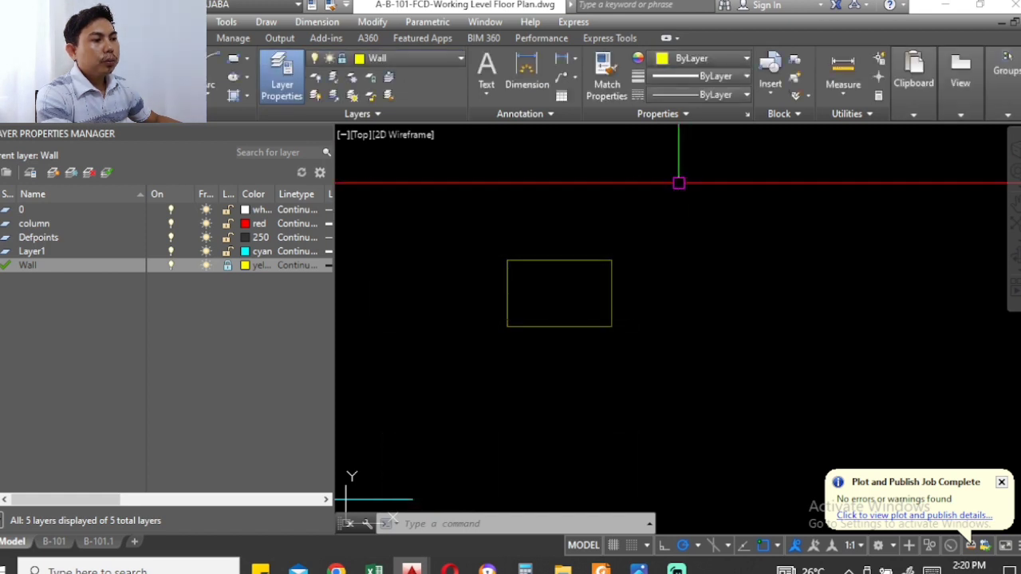
# Select the rectangle block on the locked layer and turn the current Wall layer off
pyautogui.click(540, 260)
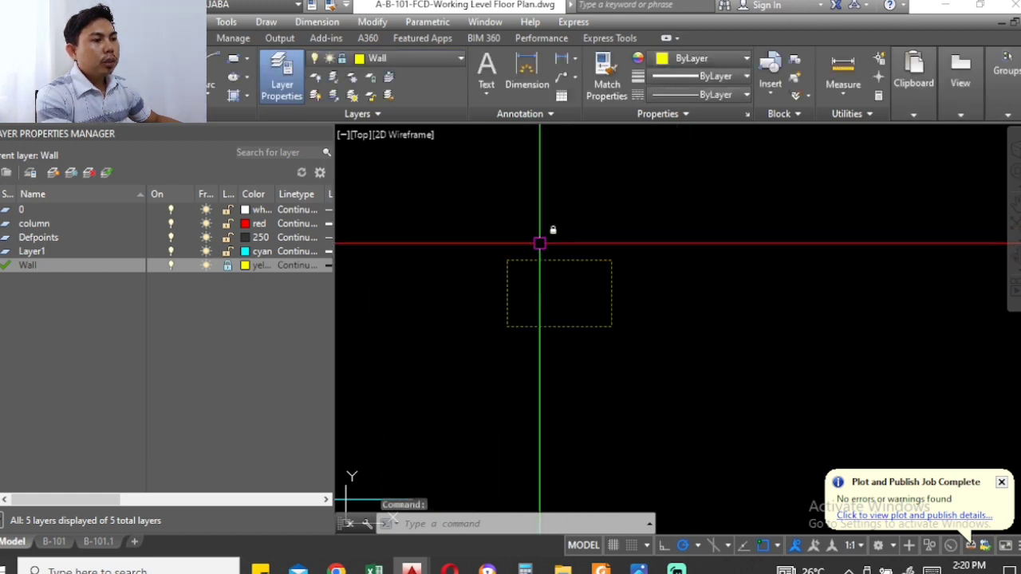
pyautogui.click(412, 59)
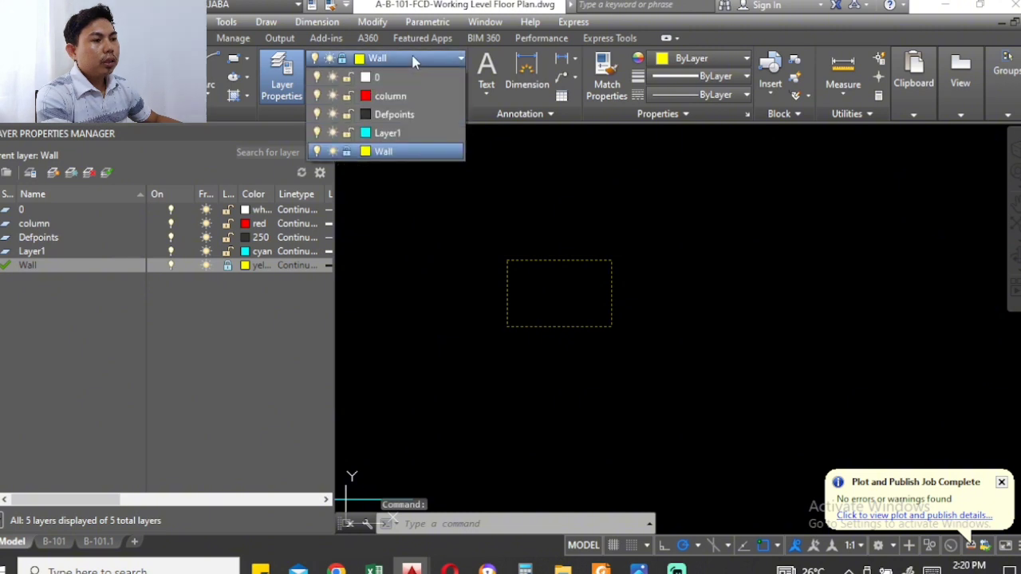
pyautogui.click(318, 151)
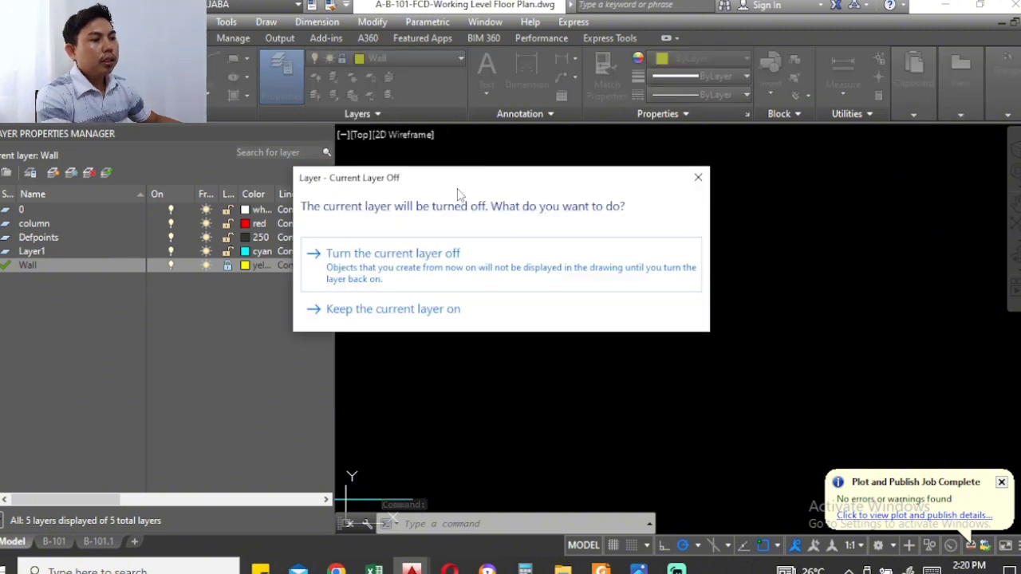
pyautogui.click(467, 255)
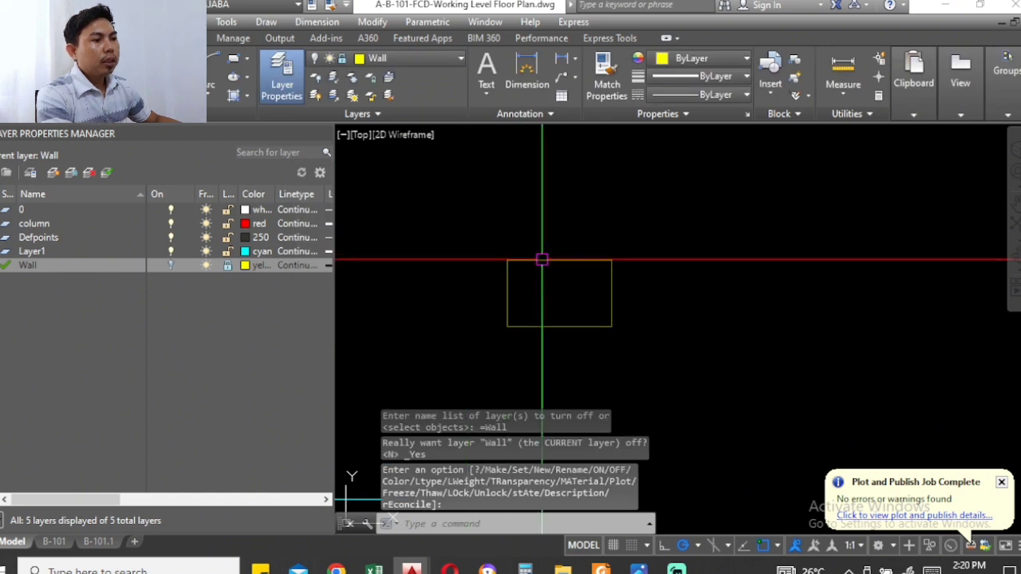
# Unlock the Wall layer
pyautogui.click(419, 57)
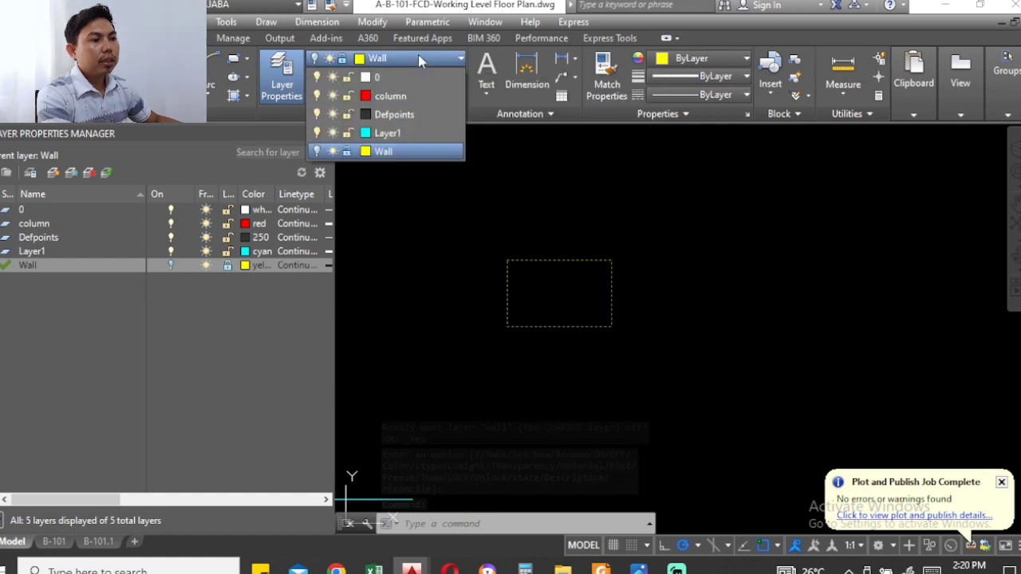
pyautogui.click(347, 151)
pyautogui.press('Escape')
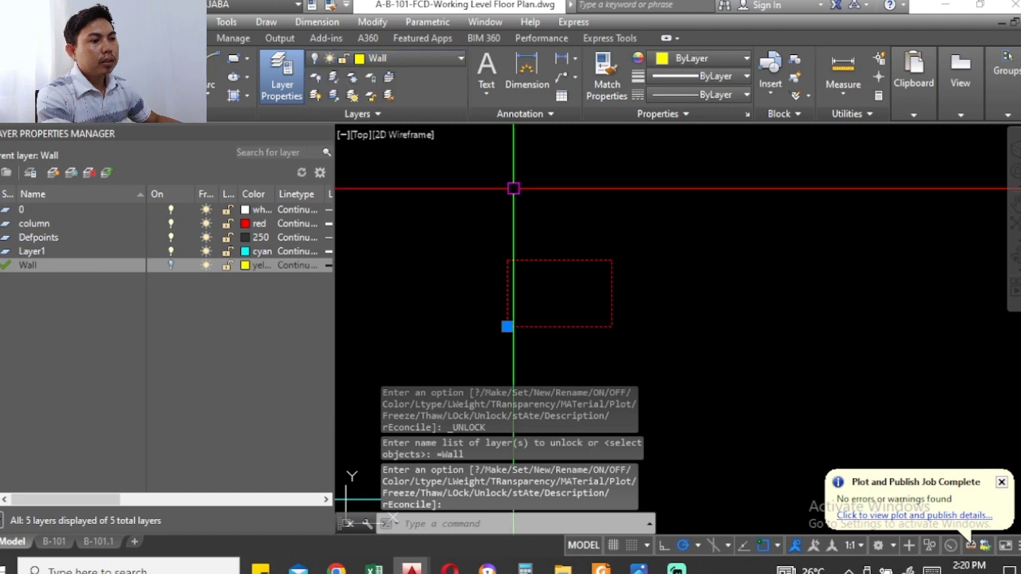
pyautogui.press('Escape')
pyautogui.press('Escape')
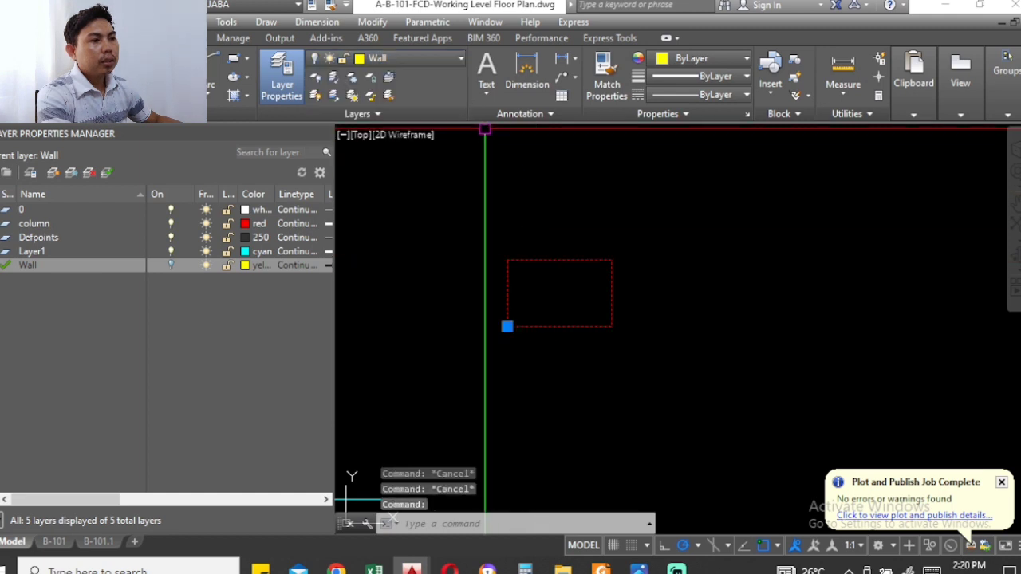
# Turn the Wall layer on and off again to test its effect on the rectangle block
pyautogui.click(421, 62)
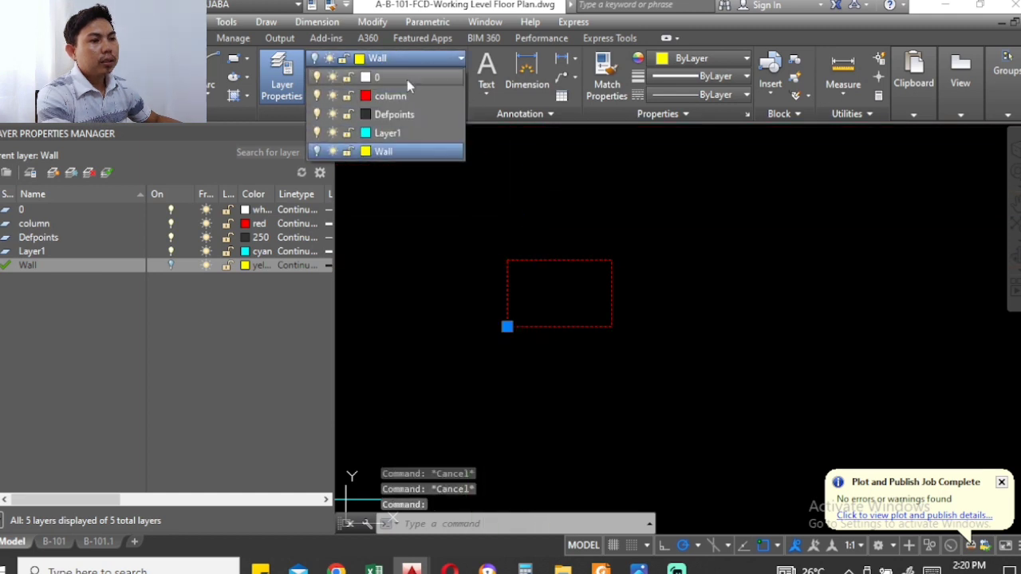
pyautogui.click(317, 151)
pyautogui.click(317, 152)
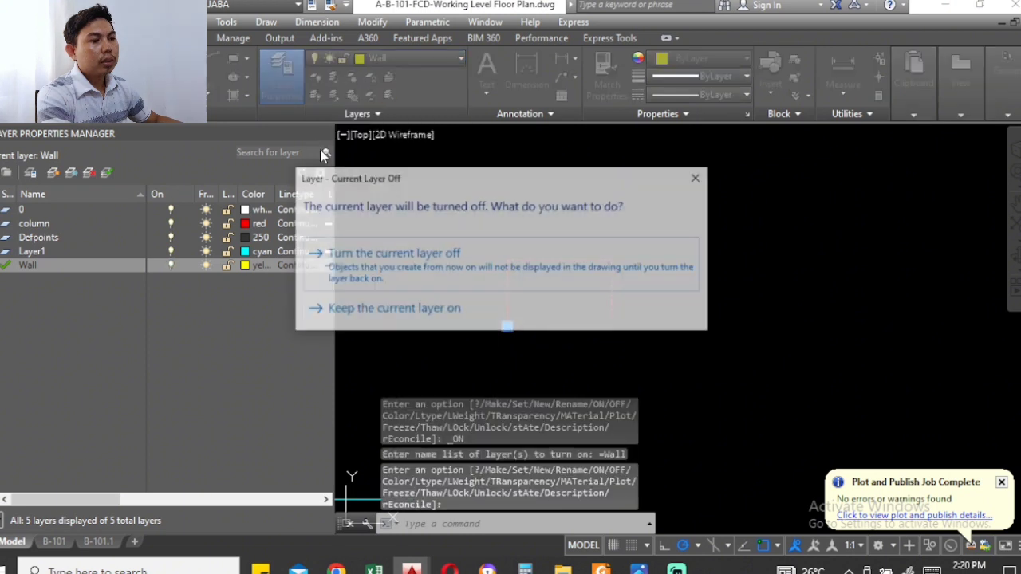
pyautogui.click(423, 257)
pyautogui.click(529, 266)
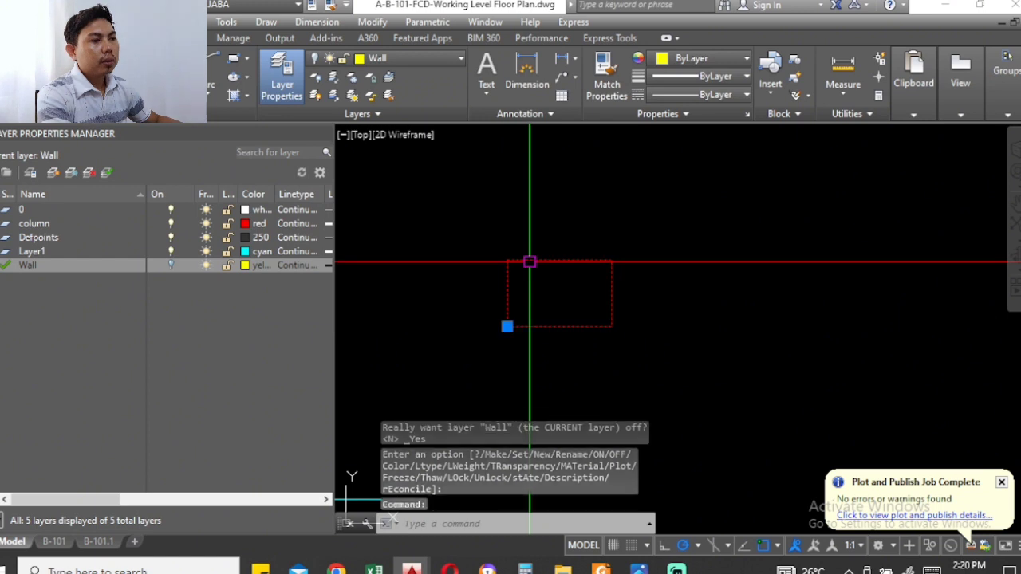
# Turn the Wall layer back on, keep it on as the current layer, and clear the selection
pyautogui.click(416, 60)
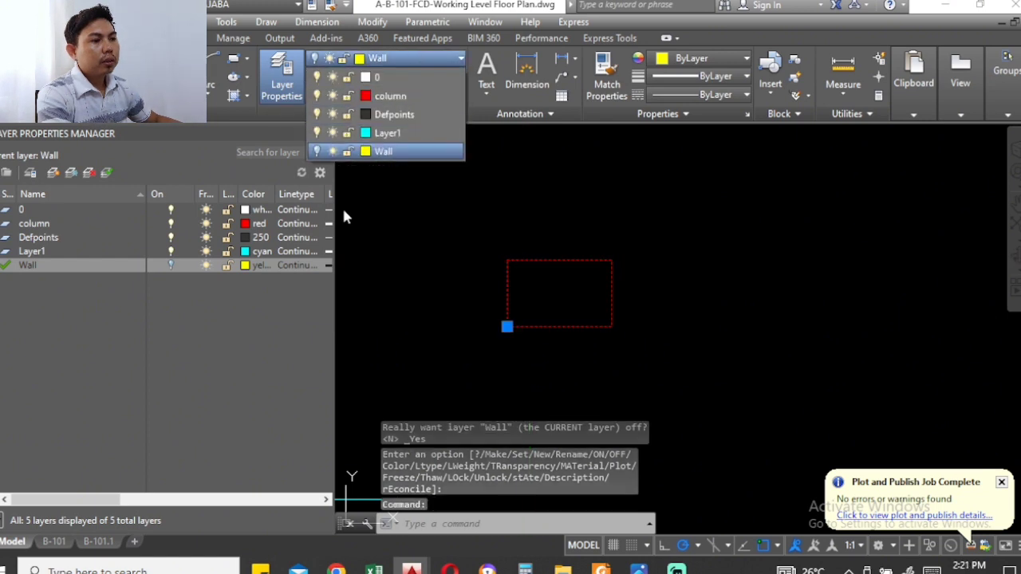
pyautogui.click(316, 151)
pyautogui.click(316, 151)
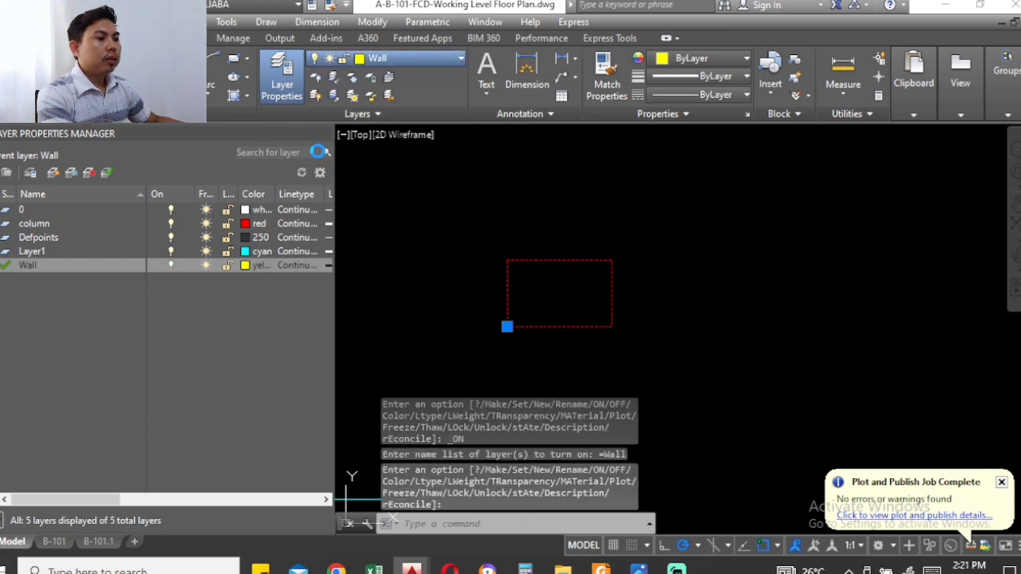
pyautogui.click(467, 314)
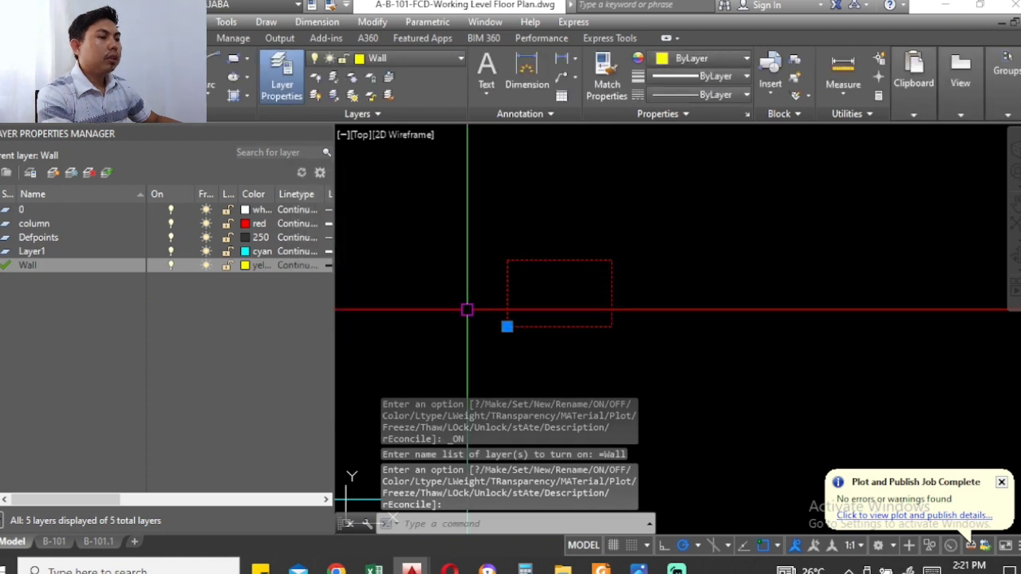
pyautogui.press('Escape')
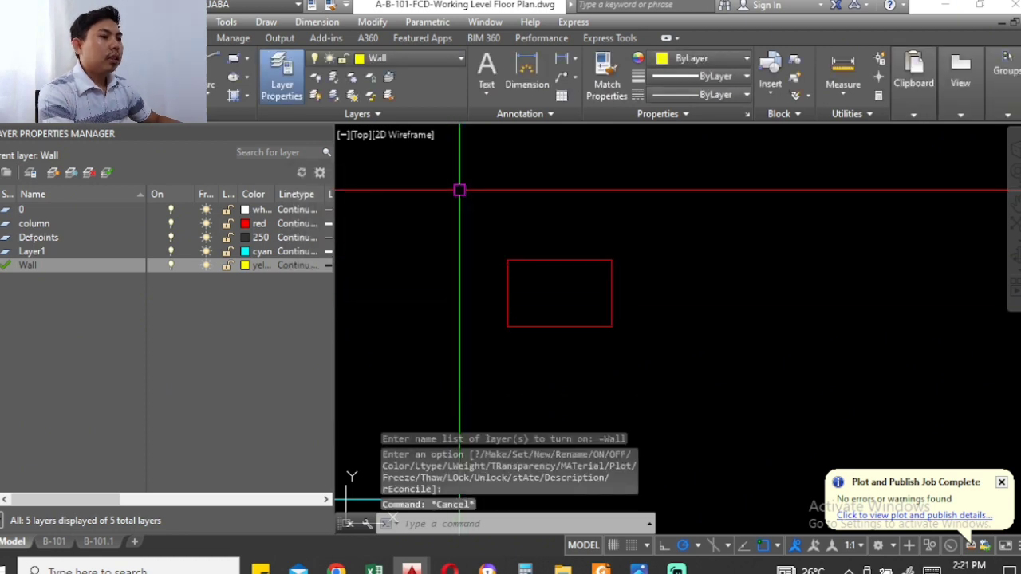
# Make layer 0 current and check which layer the rectangle block is assigned to
pyautogui.click(429, 62)
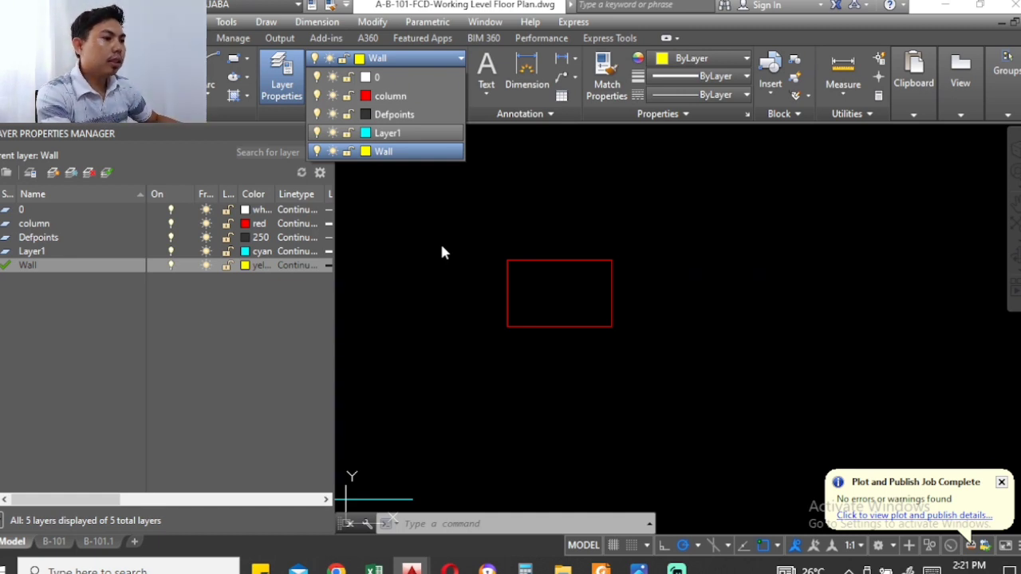
pyautogui.click(392, 78)
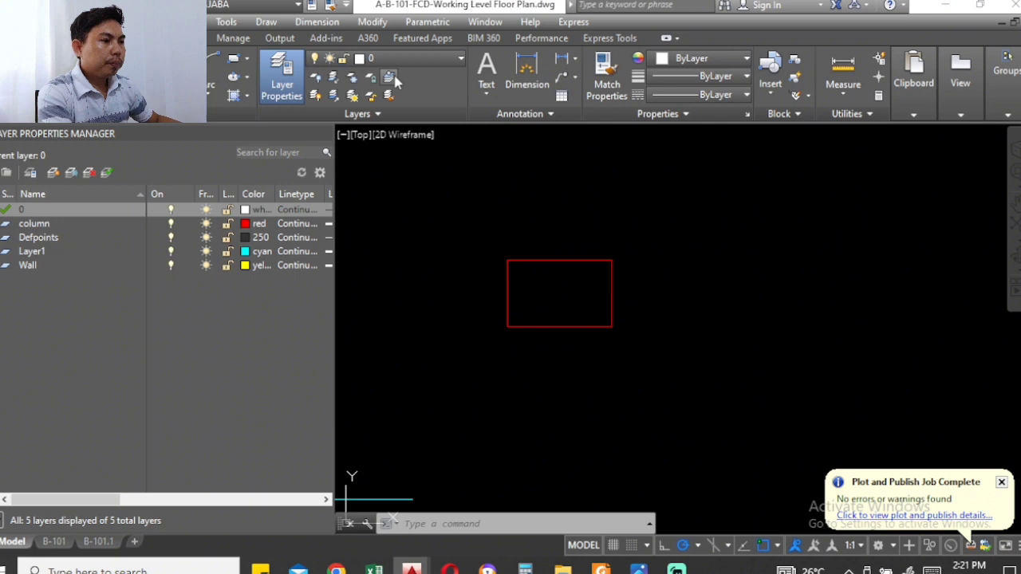
pyautogui.click(520, 261)
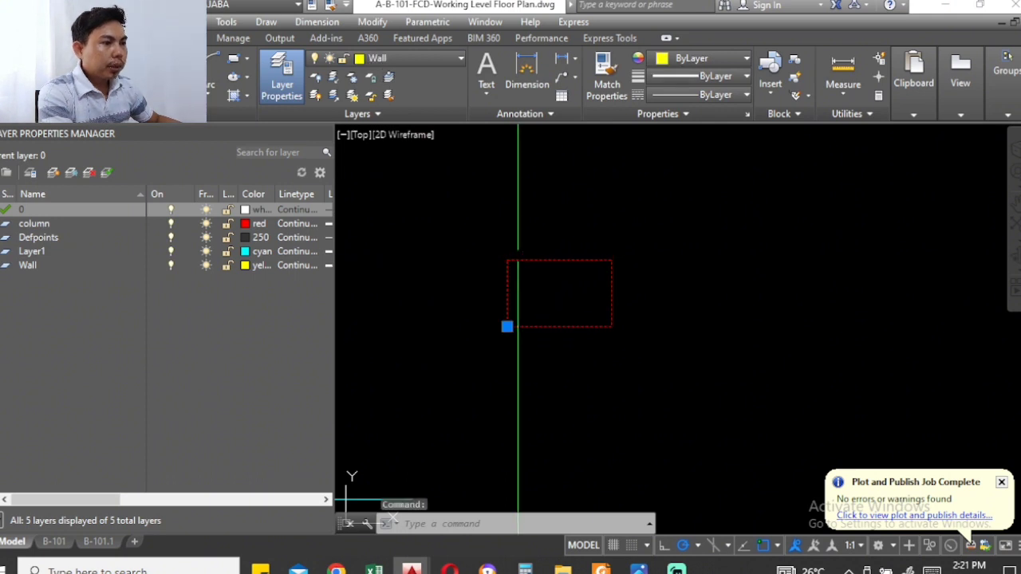
pyautogui.press('Escape')
pyautogui.press('Escape')
# Turn off the Wall layer while layer 0 is current
pyautogui.click(414, 69)
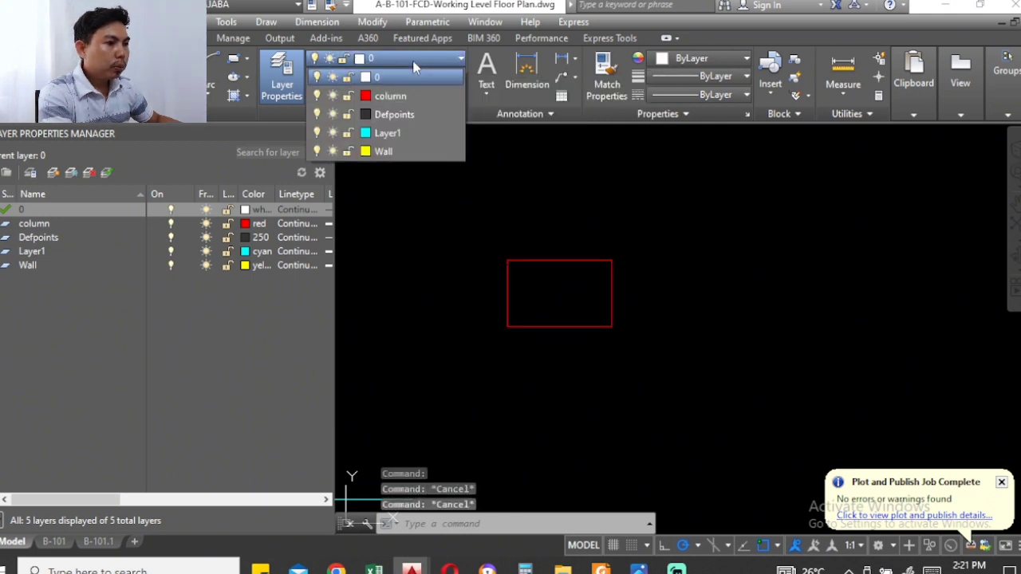
pyautogui.click(317, 151)
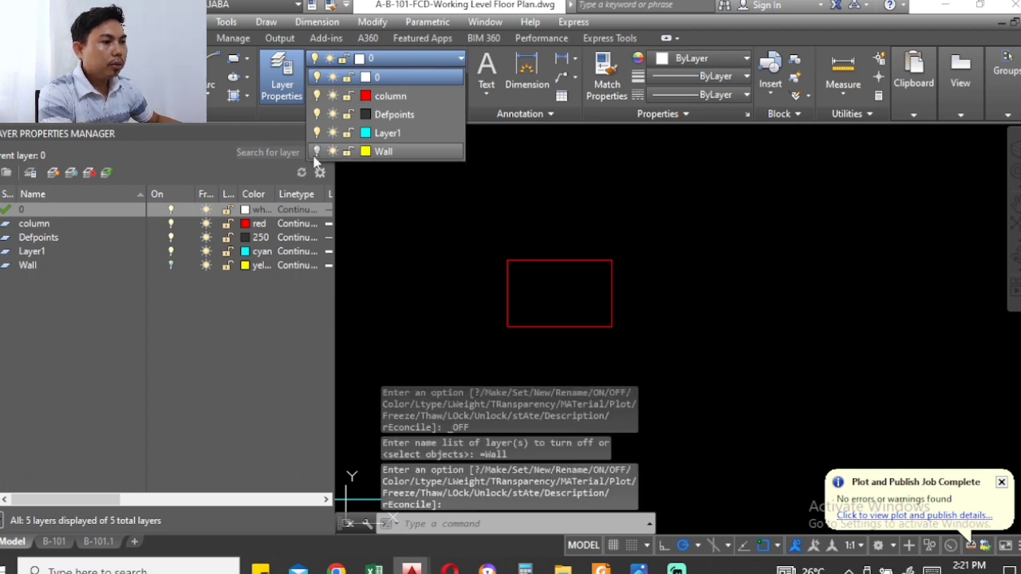
pyautogui.click(514, 214)
pyautogui.press('Escape')
pyautogui.press('Escape')
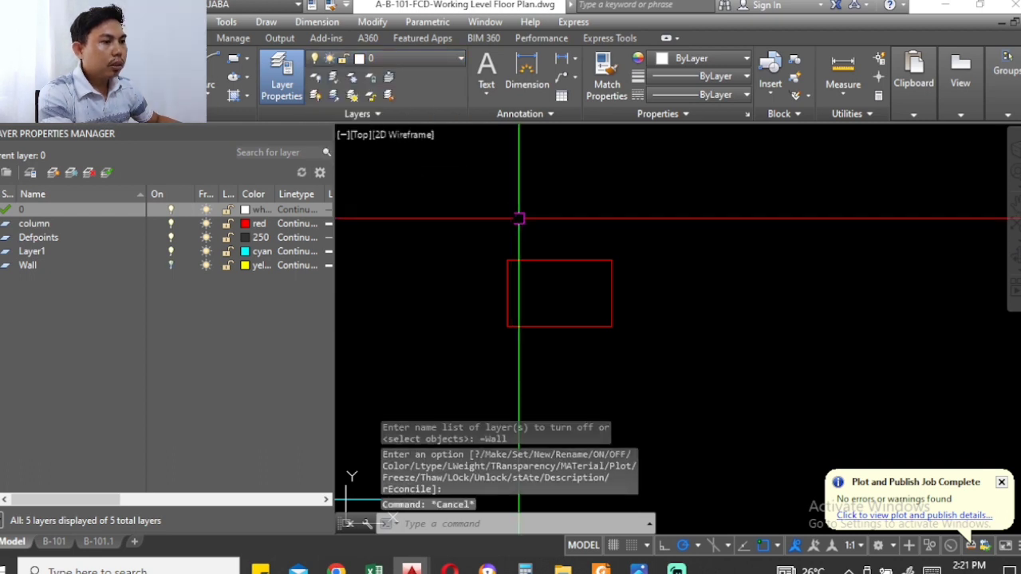
# Inspect the layer assignment of the rectangle block with the Wall layer off
pyautogui.click(536, 260)
pyautogui.click(422, 58)
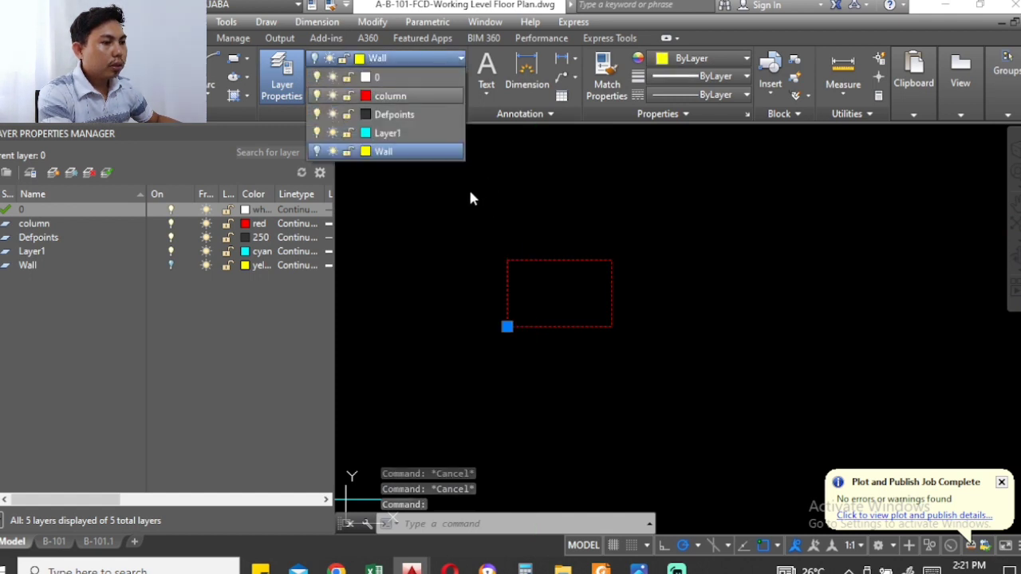
pyautogui.press('Escape')
pyautogui.press('Escape')
# Move the cyan line on Layer1 to the turned-off Wall layer and dismiss the warning
pyautogui.scroll(-4, 523, 221)
pyautogui.click(436, 325)
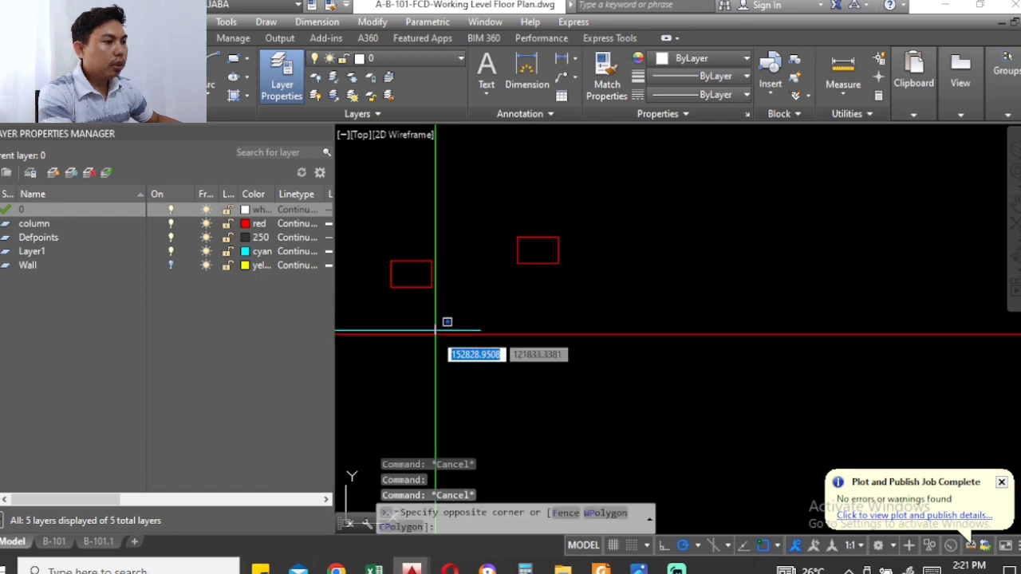
pyautogui.click(436, 335)
pyautogui.moveTo(432, 292); pyautogui.dragTo(657, 241, button='middle')
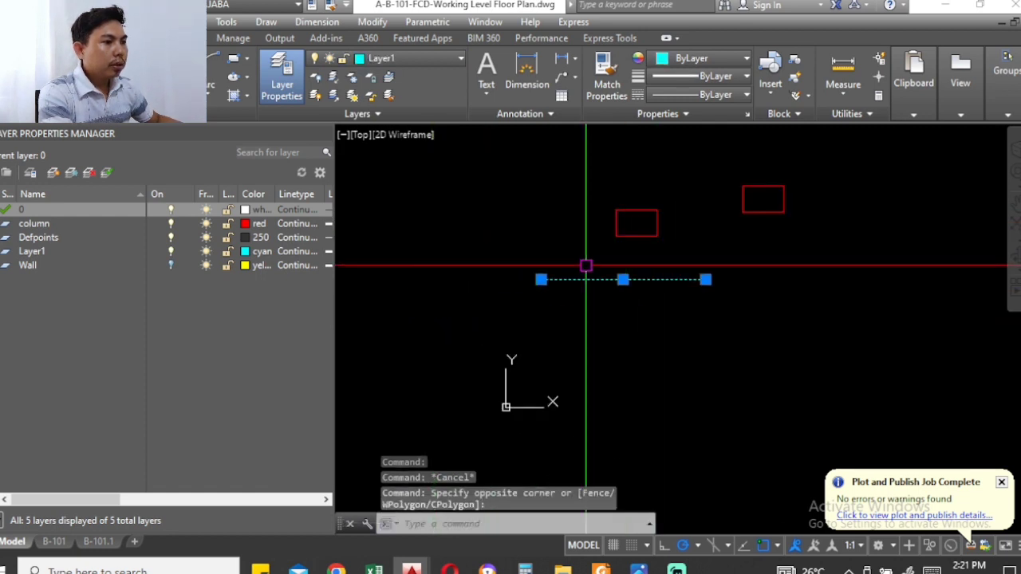
pyautogui.moveTo(586, 267); pyautogui.dragTo(510, 271, button='middle')
pyautogui.click(412, 57)
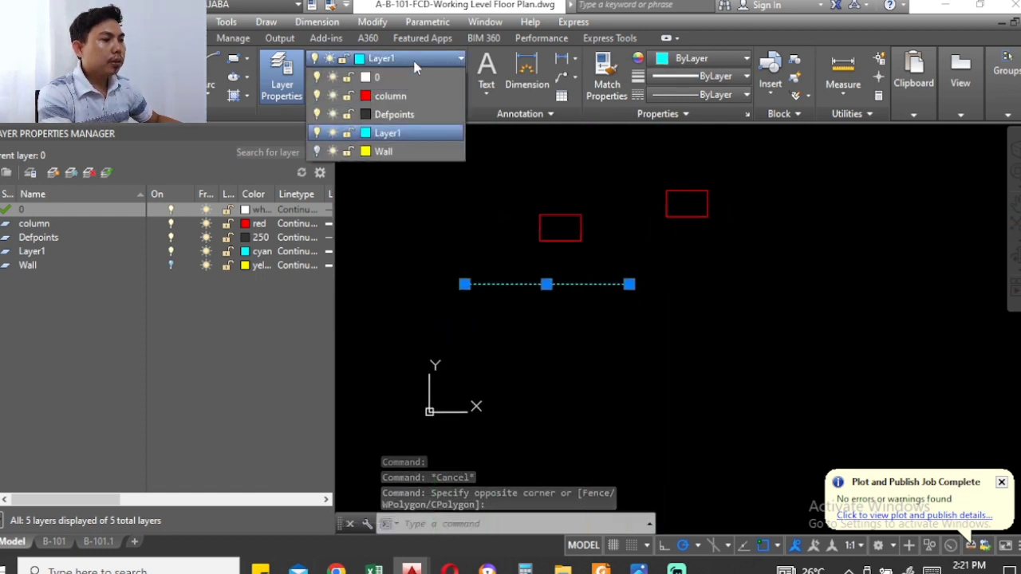
pyautogui.click(385, 144)
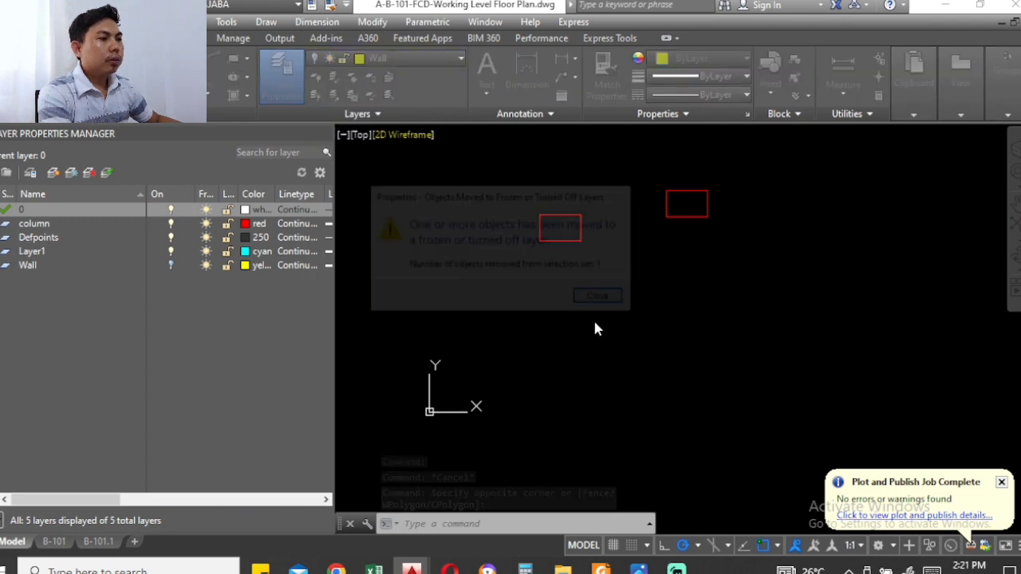
pyautogui.press('Escape')
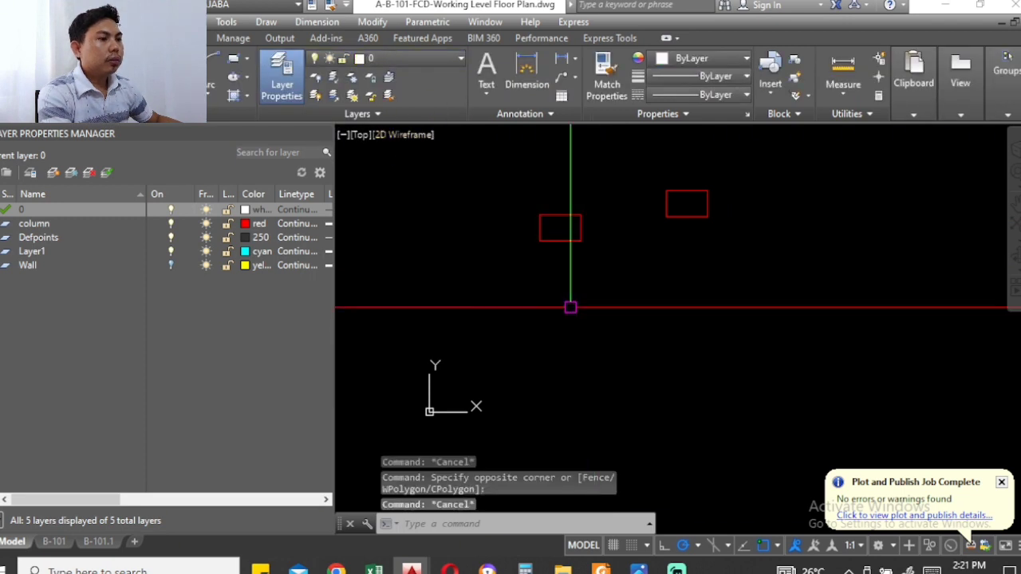
# Turn the Wall layer on to check the moved line and turn the layer off again
pyautogui.click(422, 57)
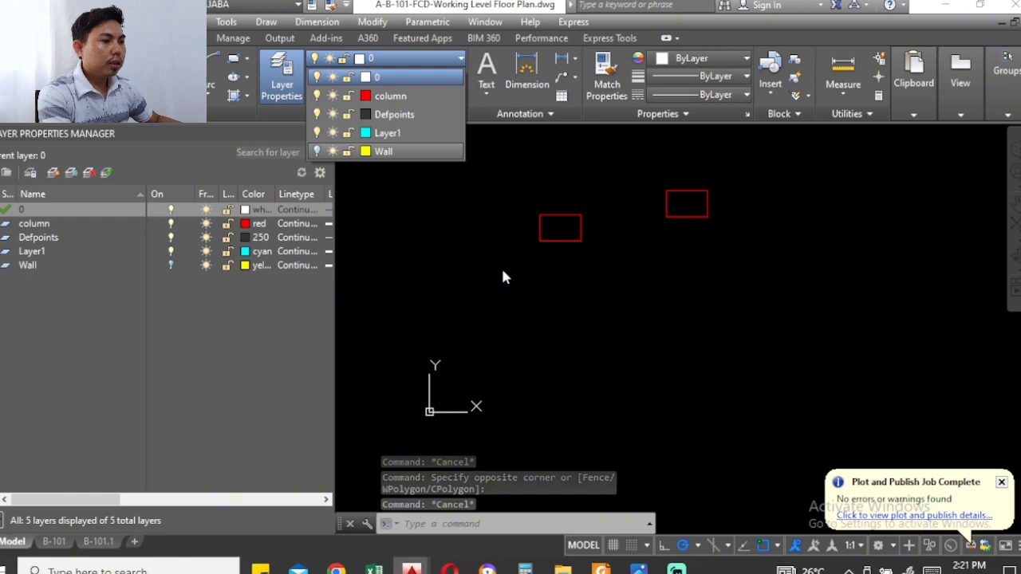
pyautogui.click(462, 272)
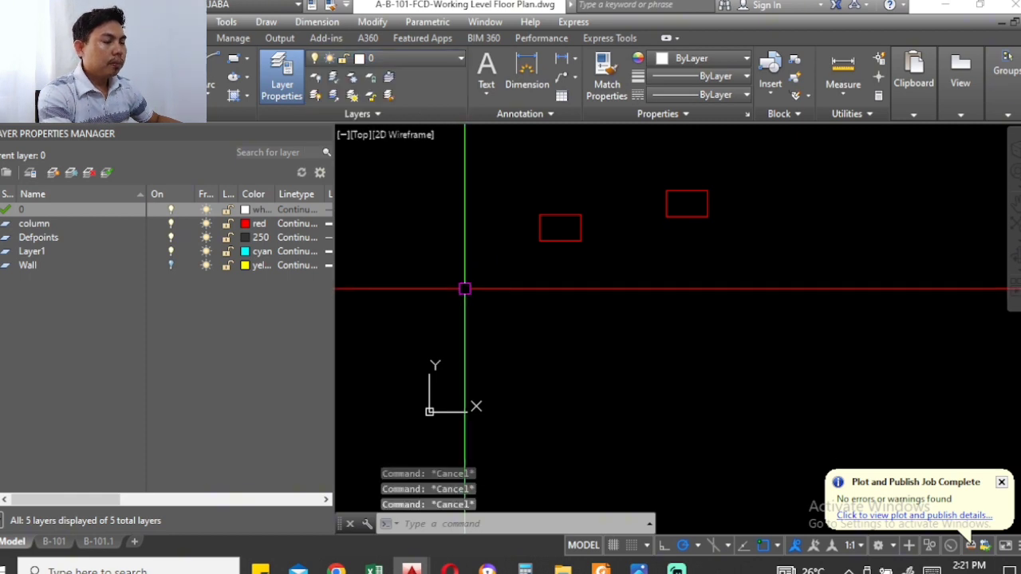
pyautogui.click(415, 60)
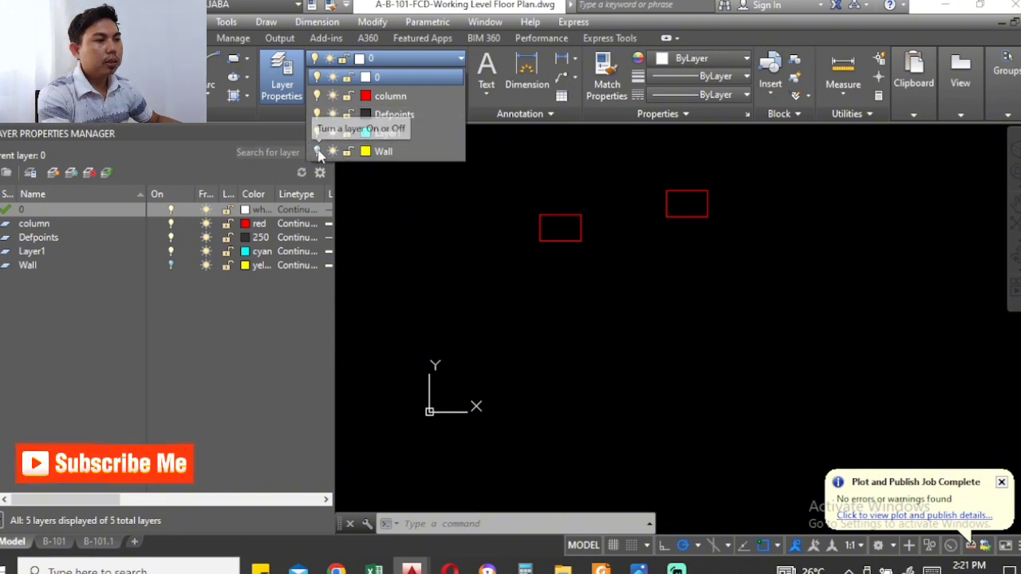
pyautogui.click(318, 152)
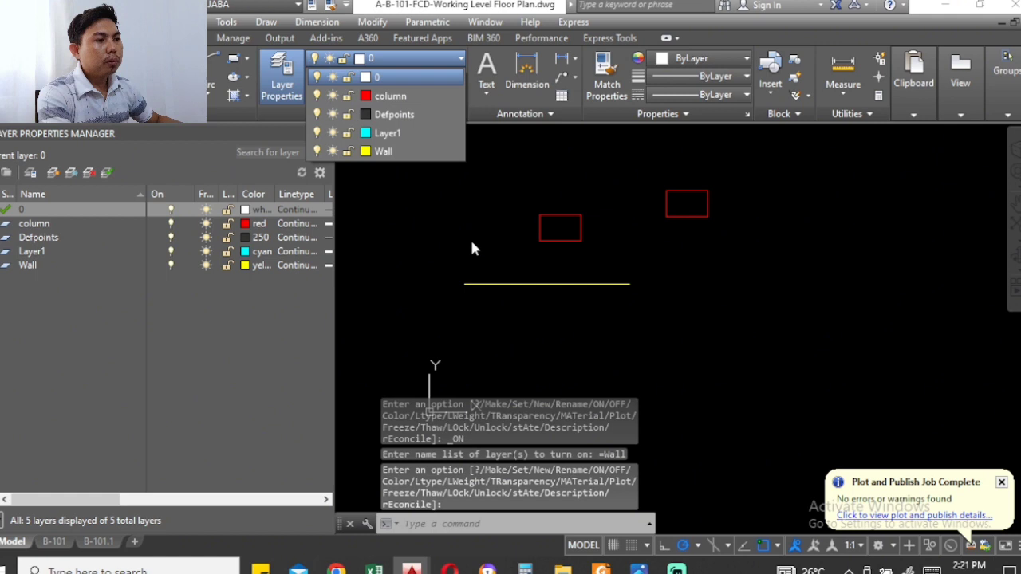
pyautogui.click(319, 153)
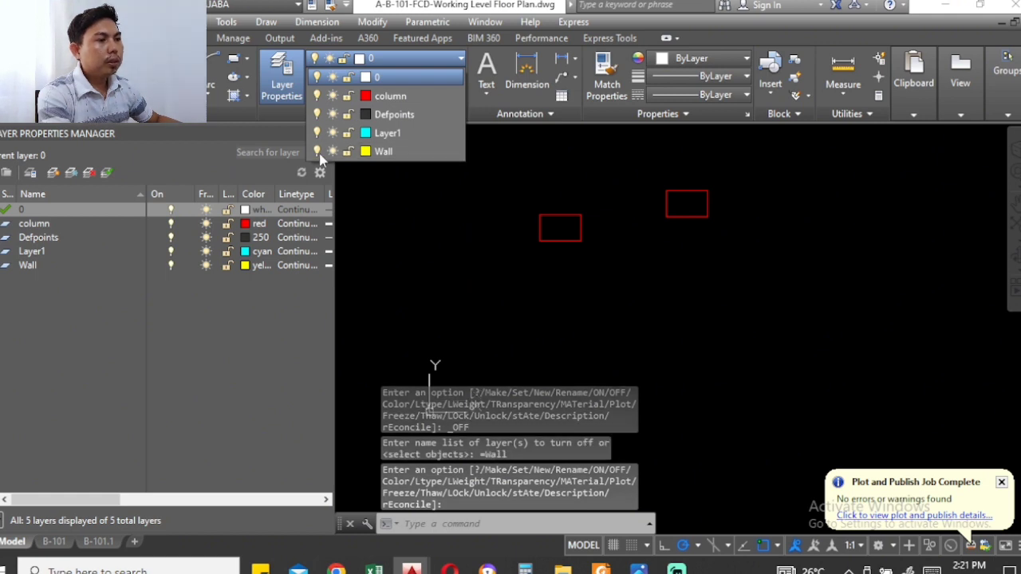
pyautogui.press('Escape')
pyautogui.press('Escape')
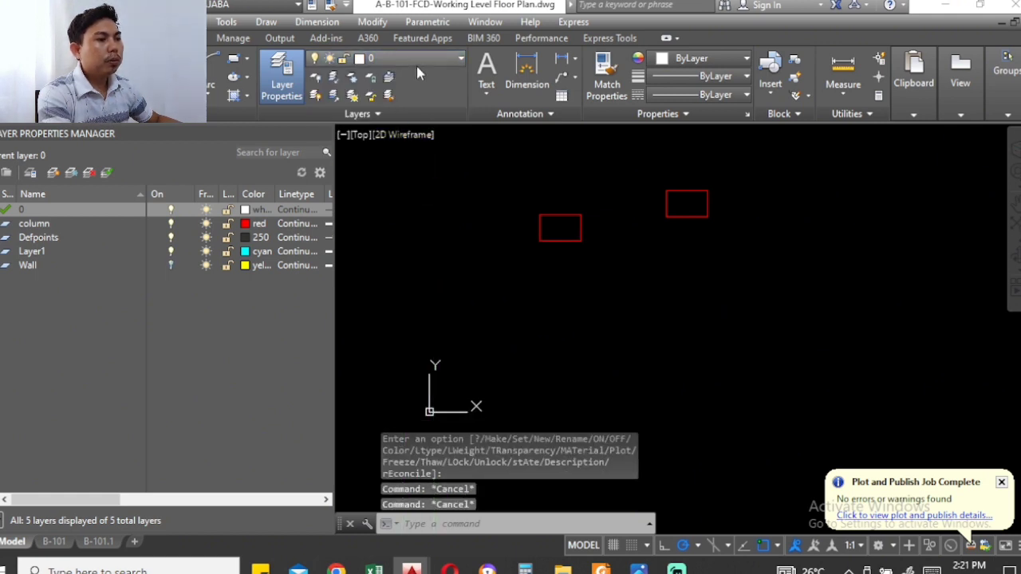
# Make the turned-off Wall layer current and draw a horizontal polyline below the red rectangles
pyautogui.click(415, 52)
pyautogui.click(380, 156)
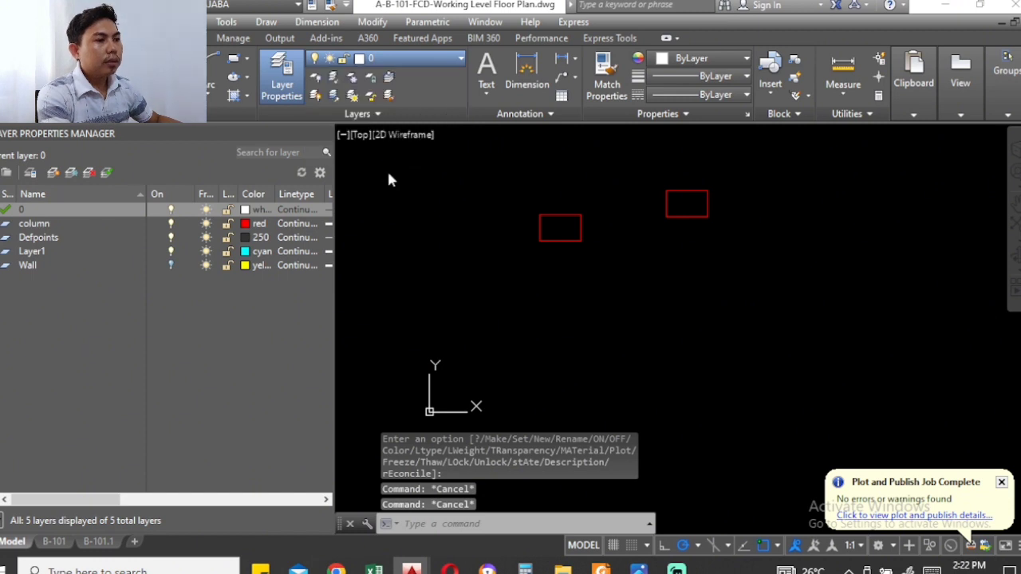
pyautogui.click(472, 273)
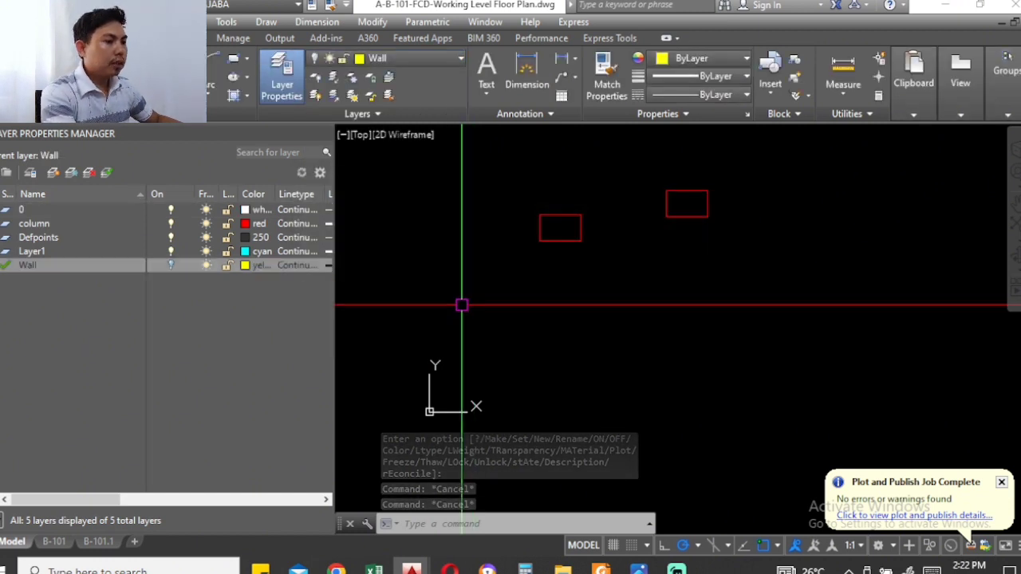
pyautogui.write('pl')
pyautogui.press('Return')
pyautogui.click(409, 296)
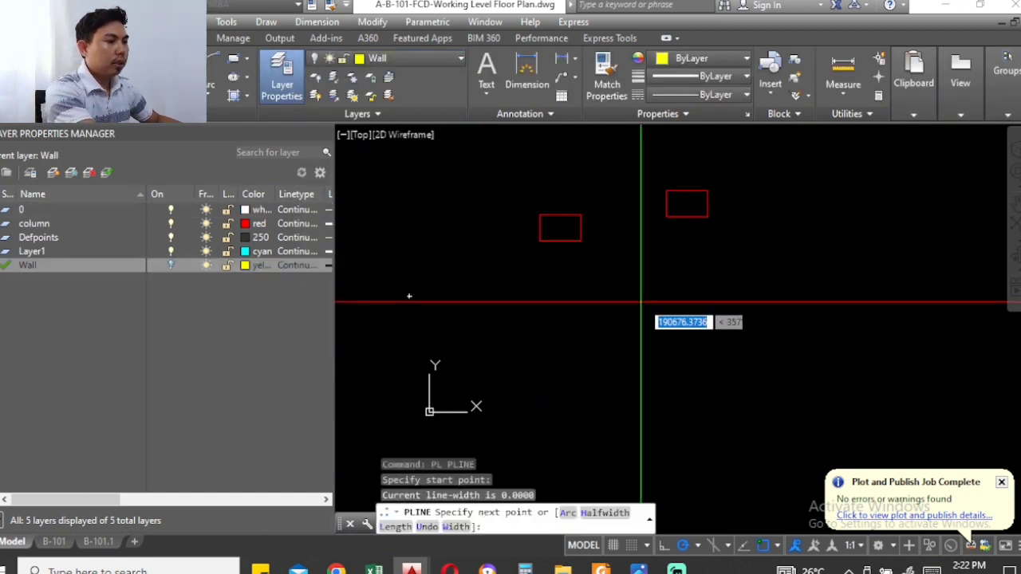
pyautogui.press('Escape')
# Draw a second, slightly longer horizontal polyline just above the first on the turned-off Wall layer
pyautogui.write('pl')
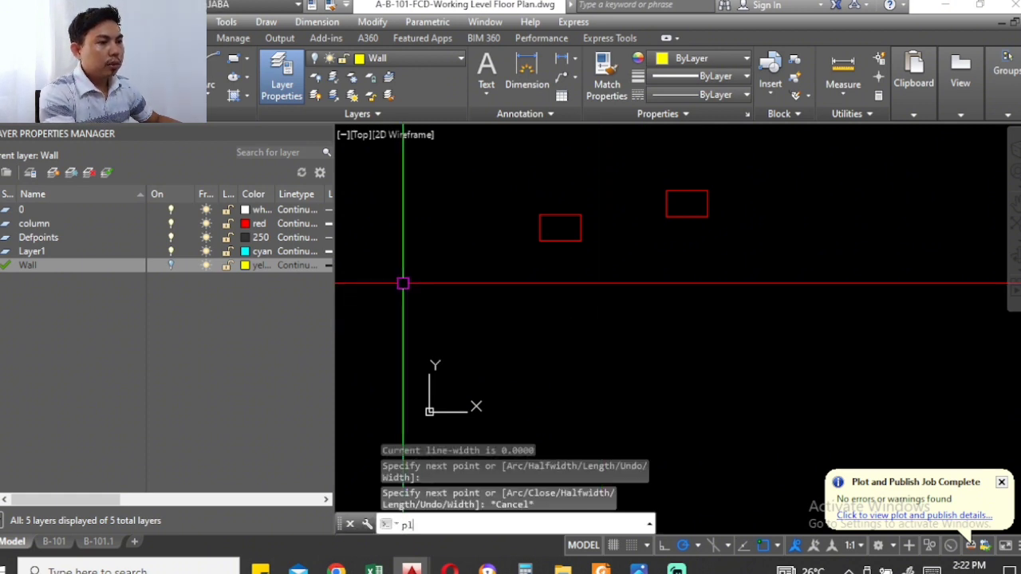
pyautogui.press('Return')
pyautogui.click(403, 283)
pyautogui.press('Escape')
pyautogui.press('Escape')
pyautogui.press('Escape')
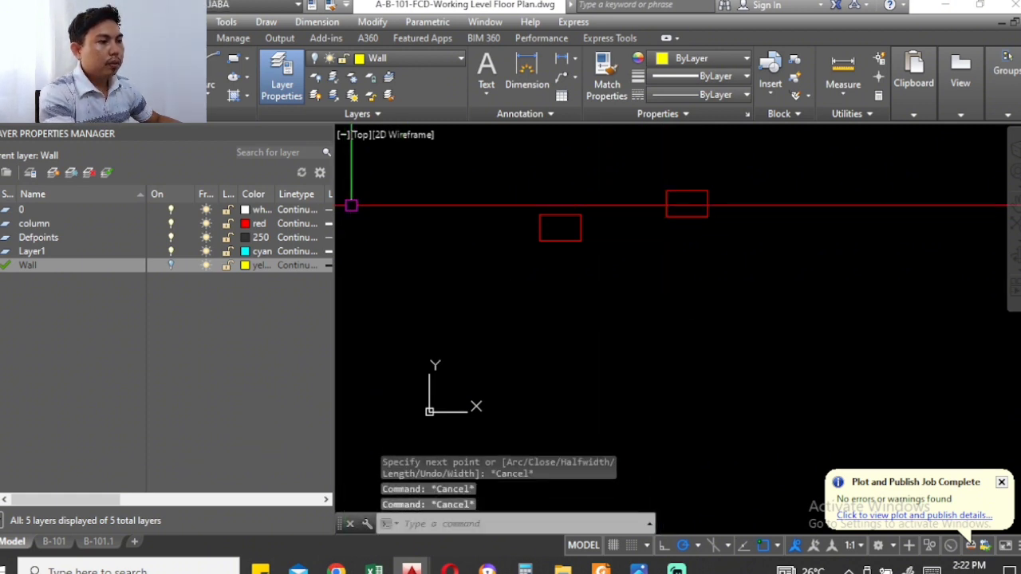
# Turn the current Wall layer back on and clear the selection
pyautogui.click(399, 59)
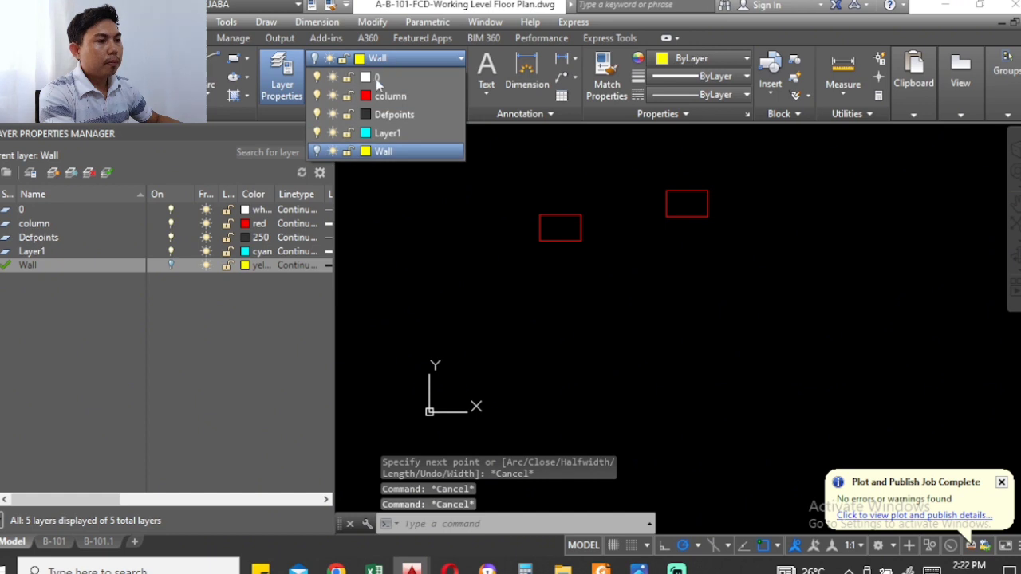
pyautogui.click(317, 152)
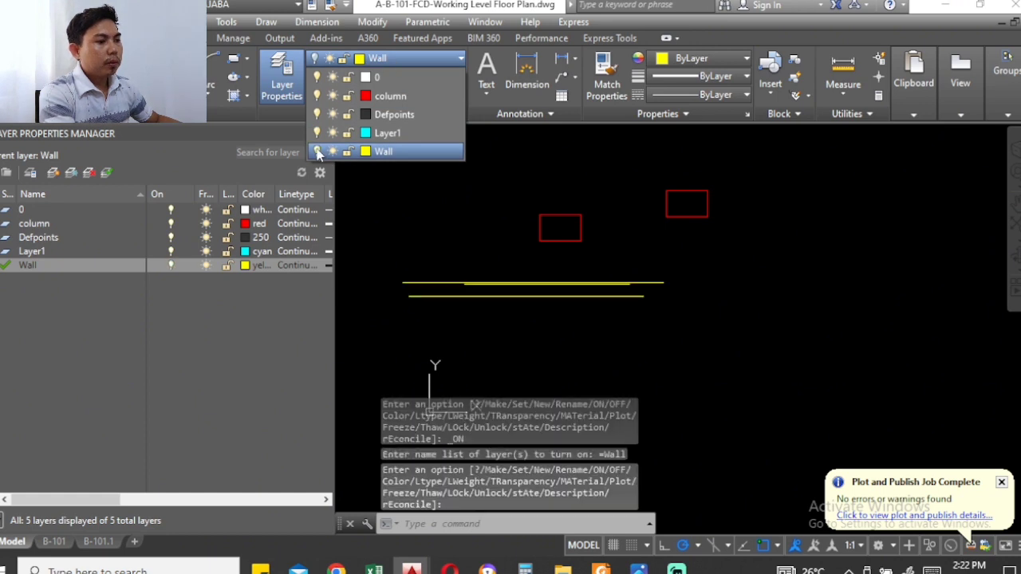
pyautogui.click(485, 263)
pyautogui.press('Escape')
pyautogui.press('Escape')
pyautogui.click(540, 329)
pyautogui.press('Escape')
# Erase the two upper overlapping yellow lines, keeping only the lowest one
pyautogui.scroll(2, 524, 295)
pyautogui.click(527, 288)
pyautogui.click(509, 269)
pyautogui.write('e')
pyautogui.press('space')
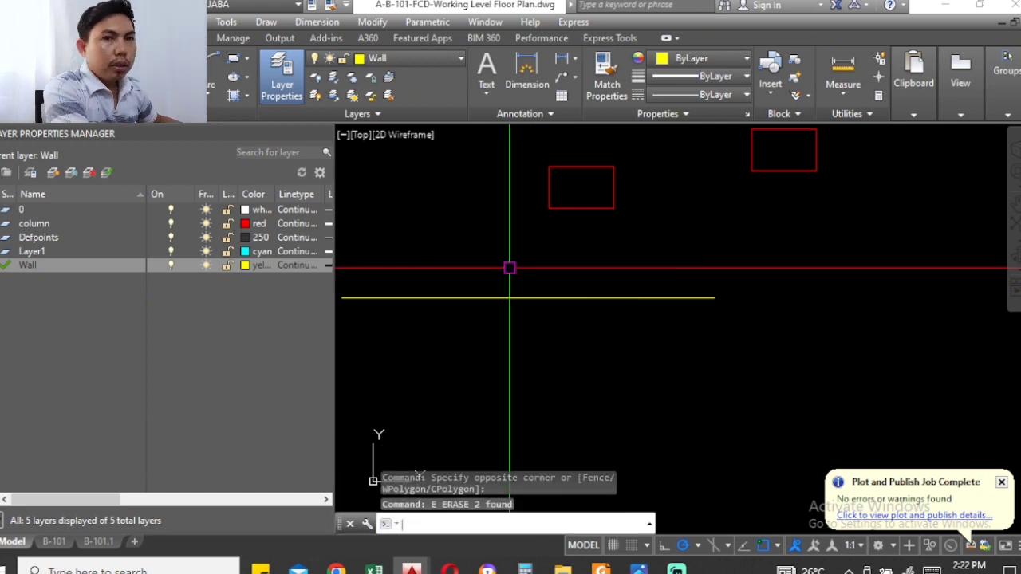
pyautogui.scroll(-2, 510, 296)
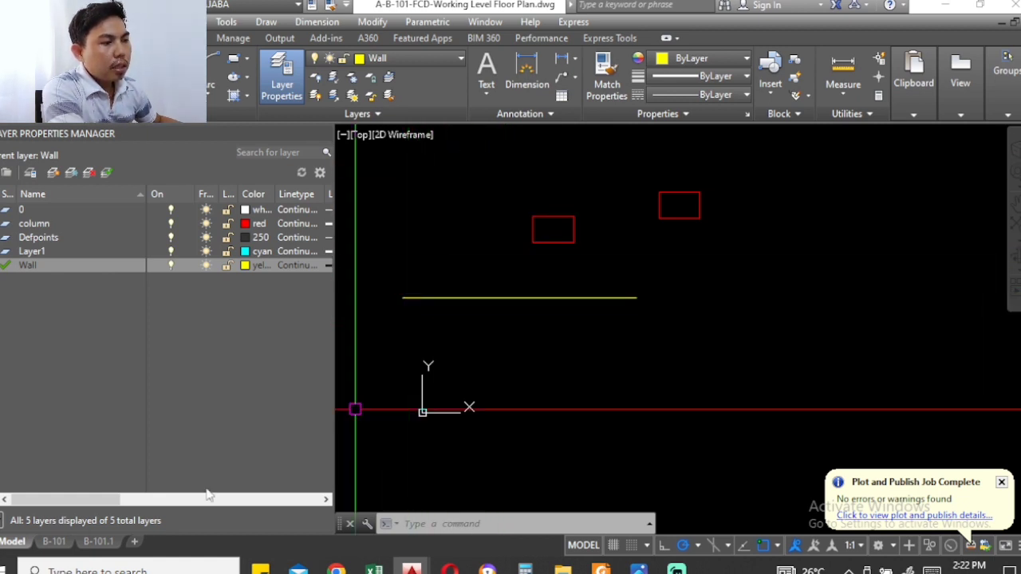
# Switch to the B-101 layout and create a rectangular viewport showing the rectangles and the line
pyautogui.click(113, 501)
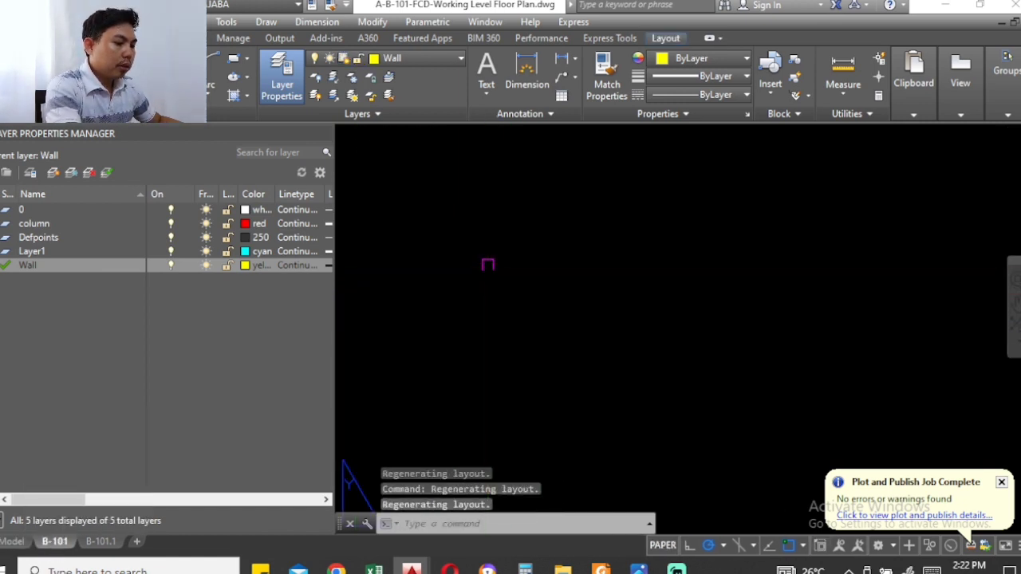
pyautogui.write('mv')
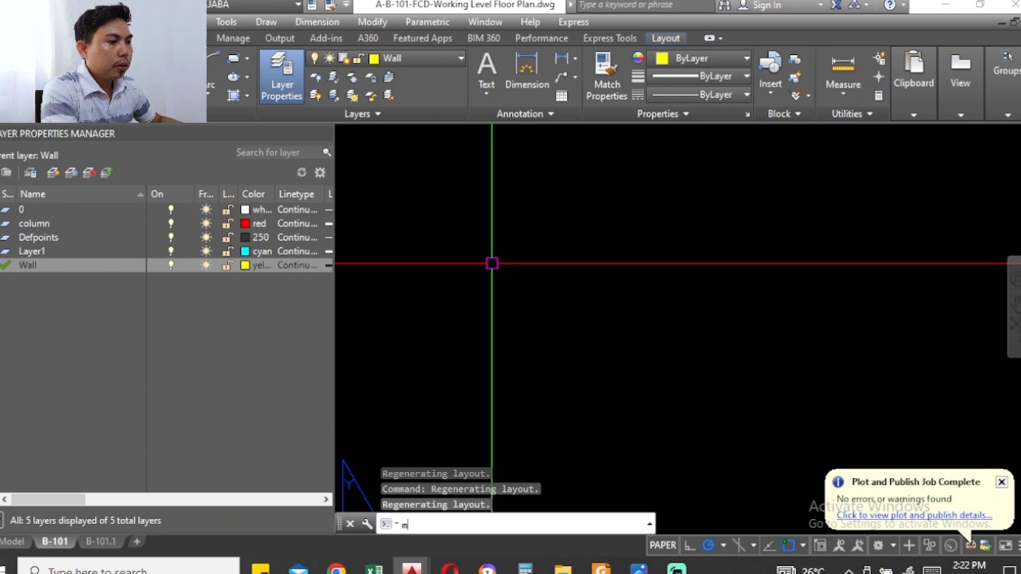
pyautogui.press('Return')
pyautogui.click(435, 233)
pyautogui.click(579, 349)
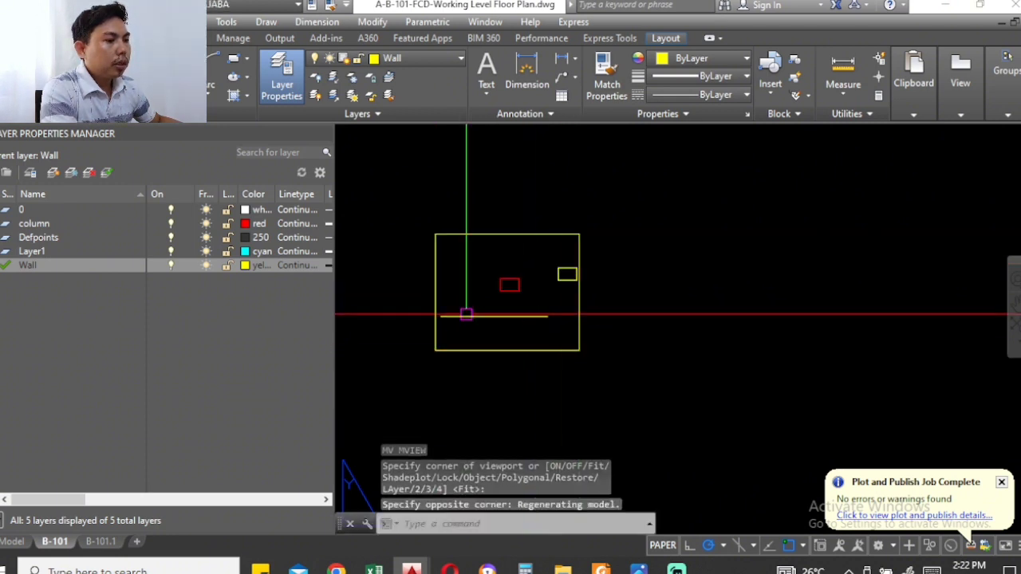
# Activate the new viewport, freeze the Wall layer in that viewport only, and return to paper space
pyautogui.scroll(4, 467, 312)
pyautogui.doubleClick(473, 308)
pyautogui.click(473, 307)
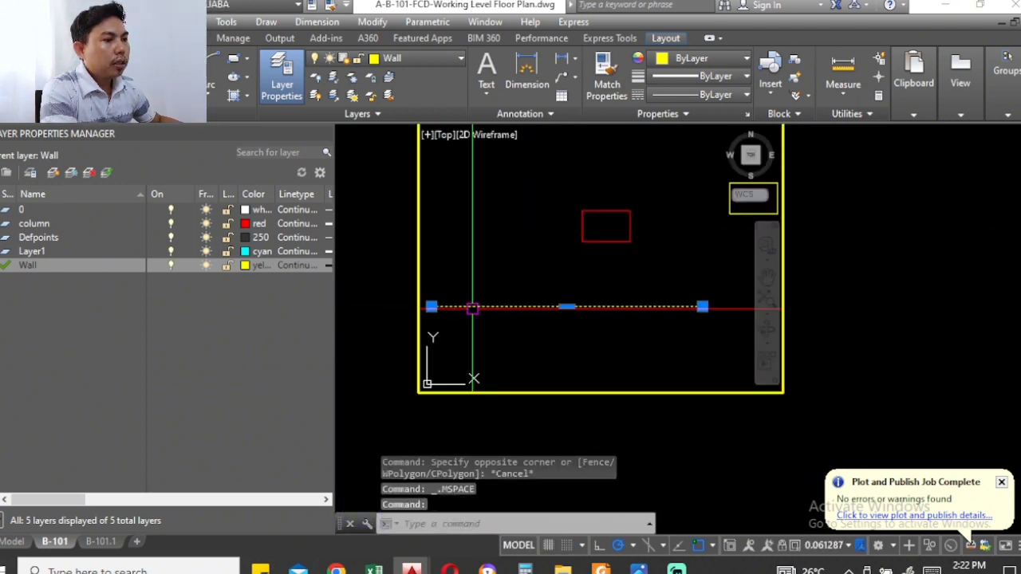
pyautogui.click(394, 63)
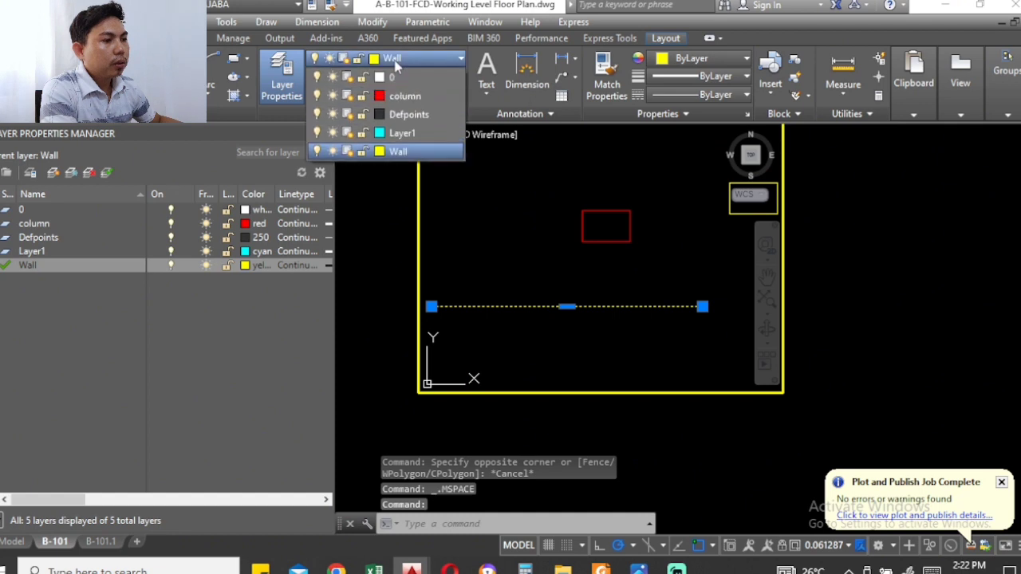
pyautogui.click(348, 152)
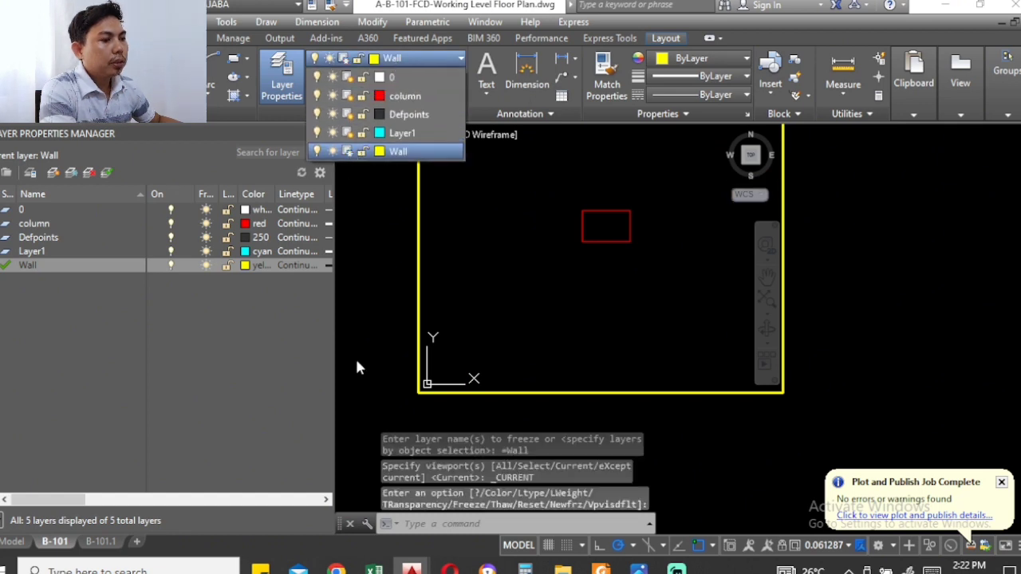
pyautogui.click(383, 328)
pyautogui.doubleClick(395, 307)
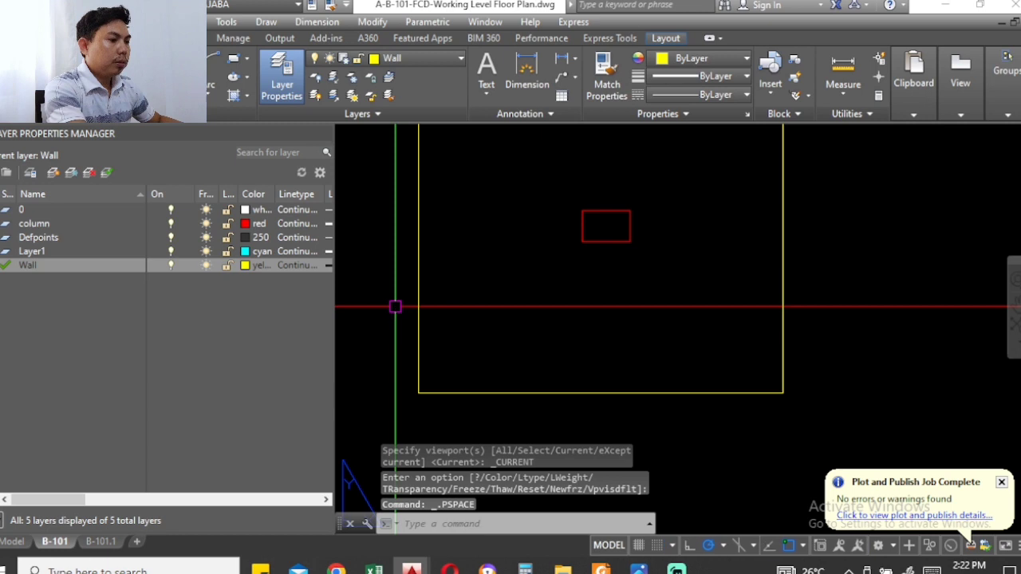
# Undo the return to paper space and thaw the Wall layer in the current viewport
pyautogui.write('u')
pyautogui.press('Return')
pyautogui.write('u')
pyautogui.press('Return')
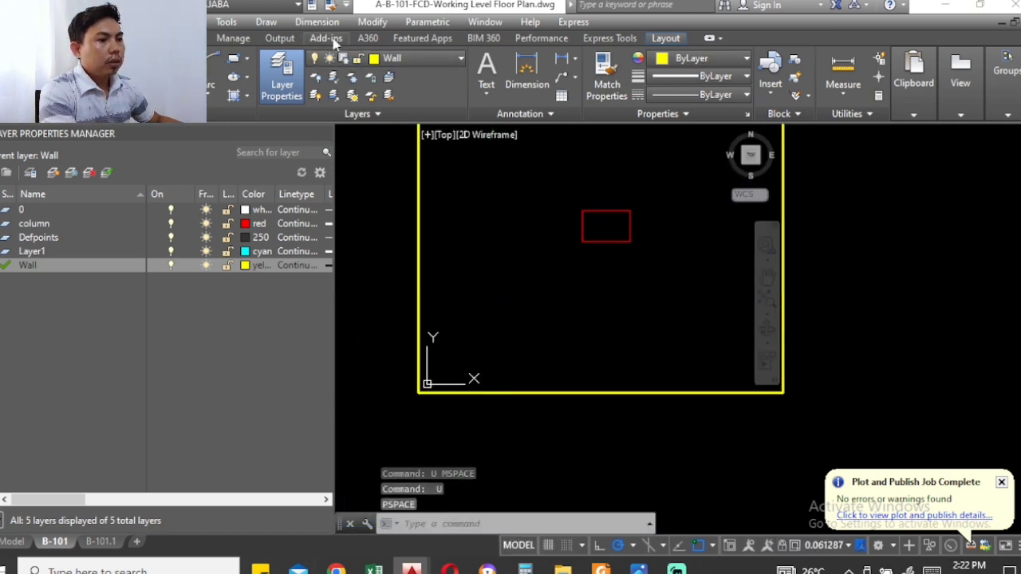
pyautogui.click(365, 56)
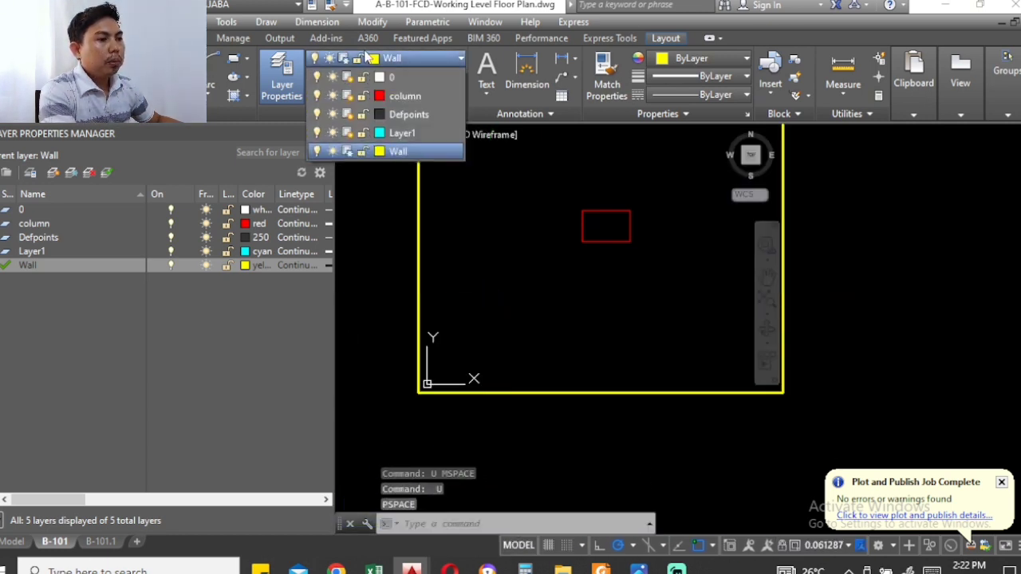
pyautogui.click(349, 153)
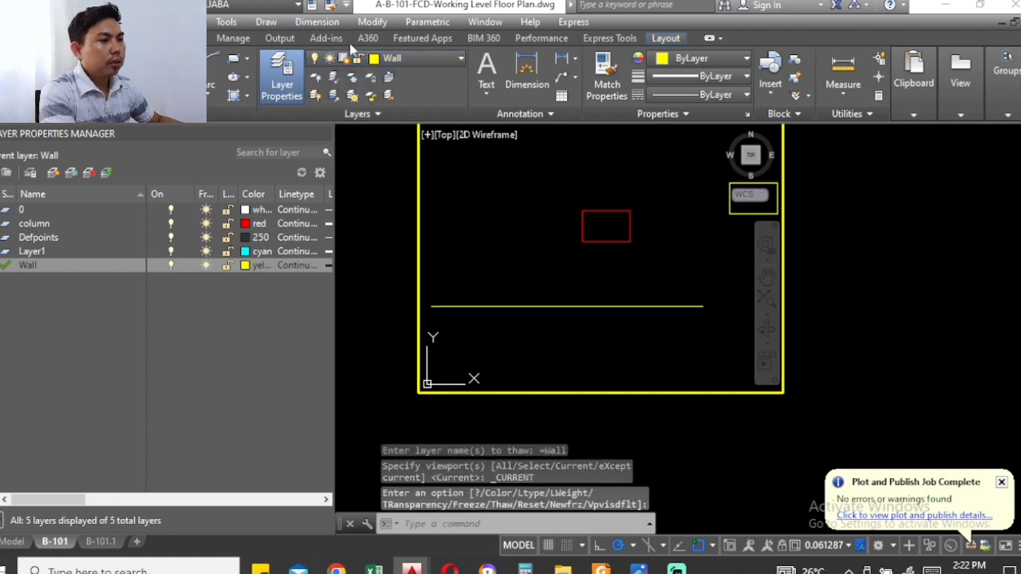
# Review the Wall layer's viewport freeze option, leave the viewport, and return to model space
pyautogui.click(375, 58)
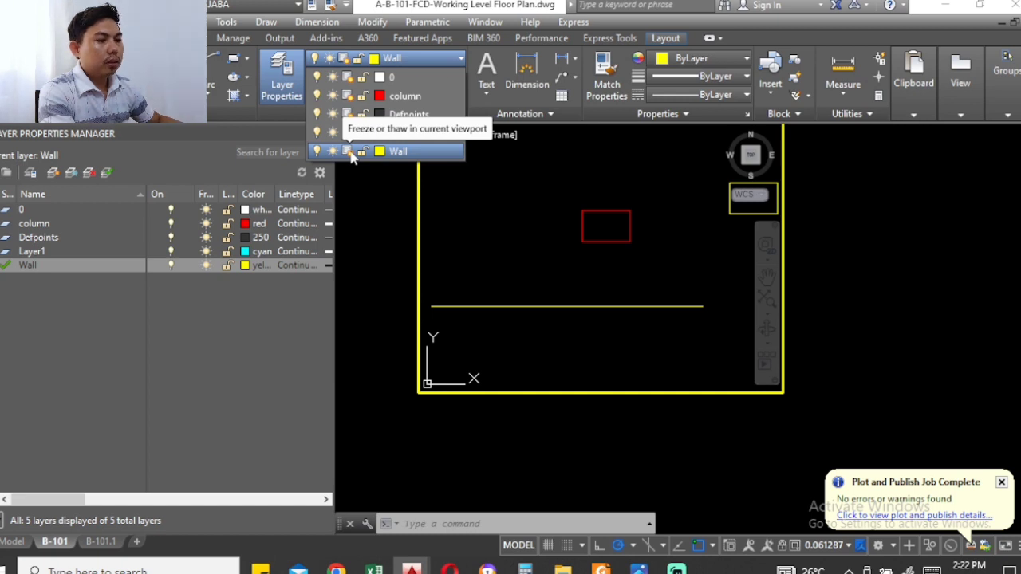
pyautogui.doubleClick(853, 221)
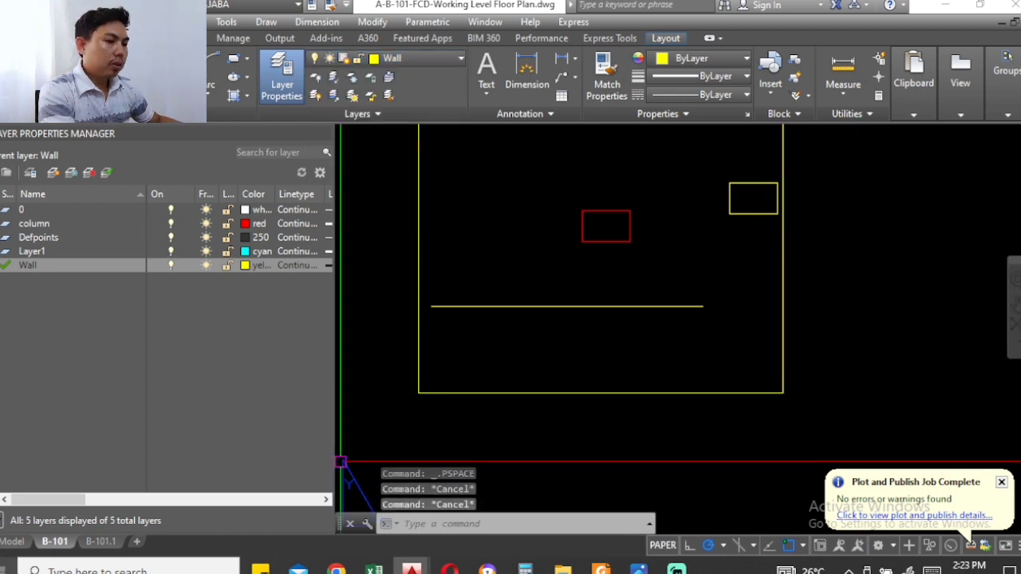
pyautogui.click(11, 542)
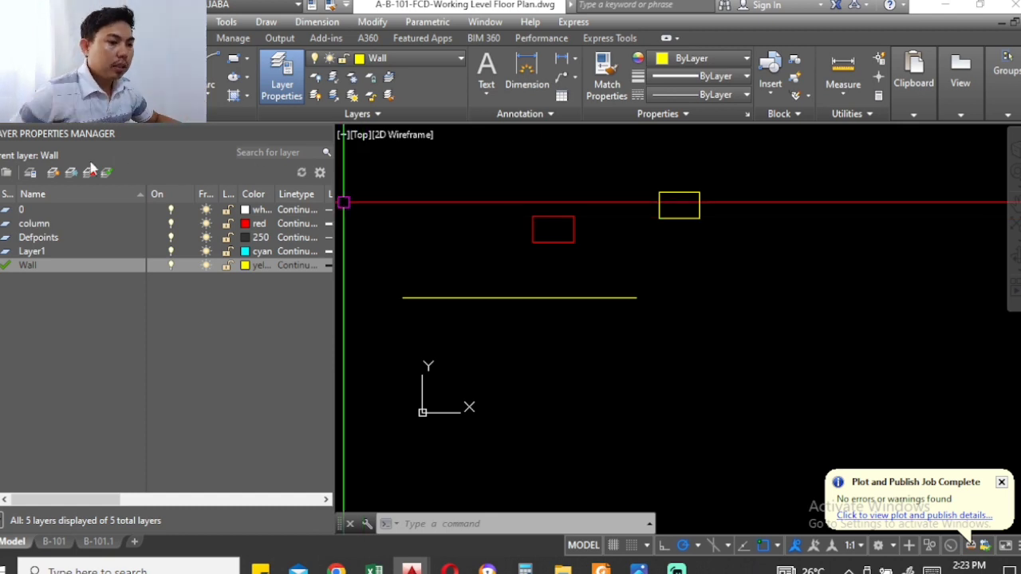
# Create a new layer named PLAN and set its color to 8
pyautogui.click(52, 173)
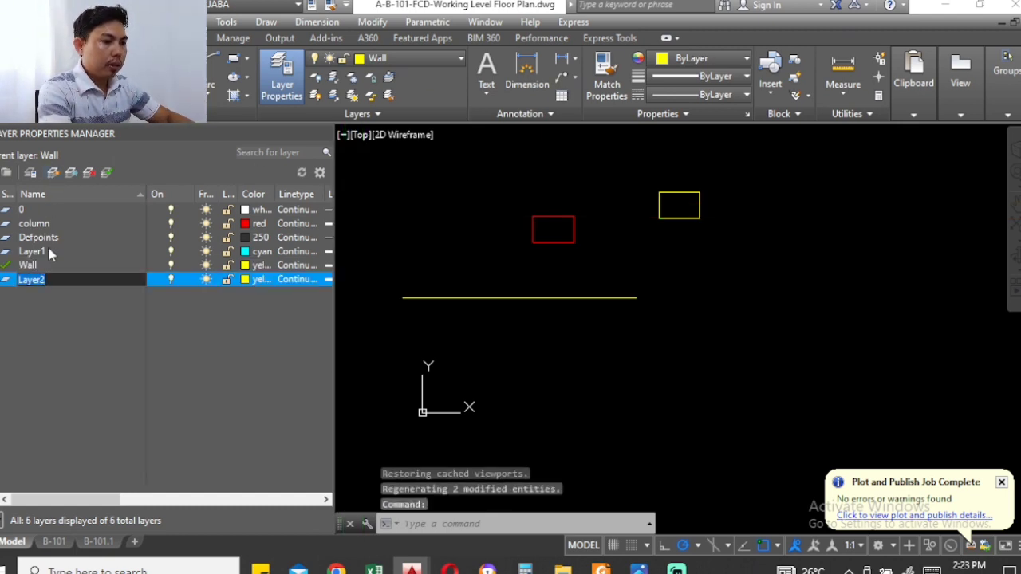
pyautogui.write('PLAn')
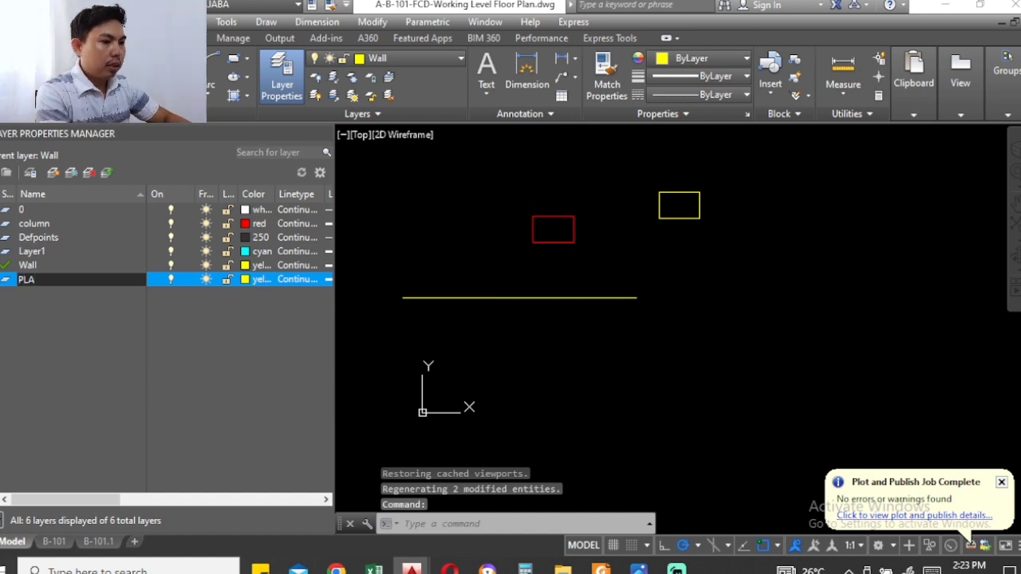
pyautogui.press('BackSpace')
pyautogui.write('N')
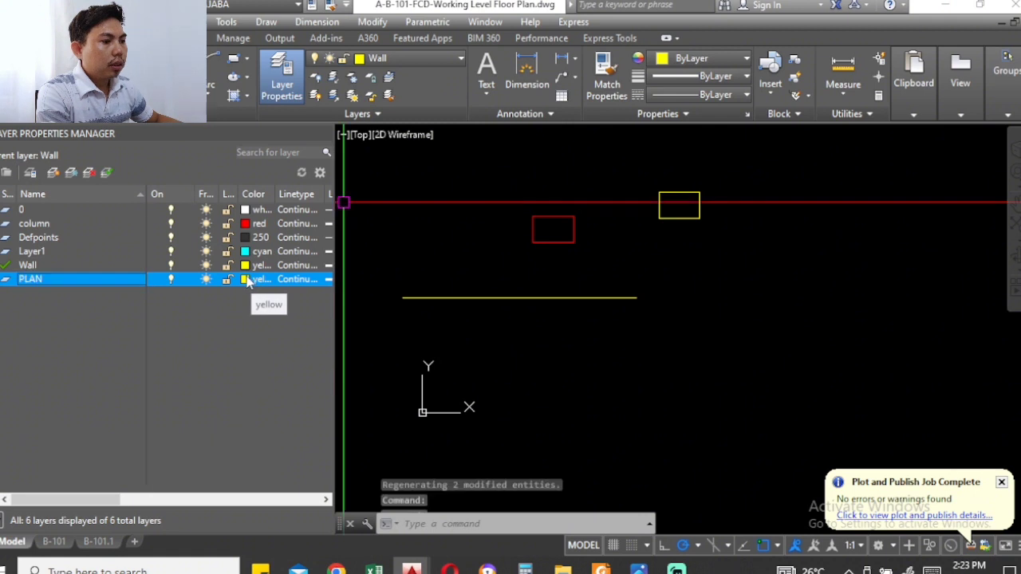
pyautogui.click(250, 280)
pyautogui.click(484, 317)
pyautogui.click(481, 405)
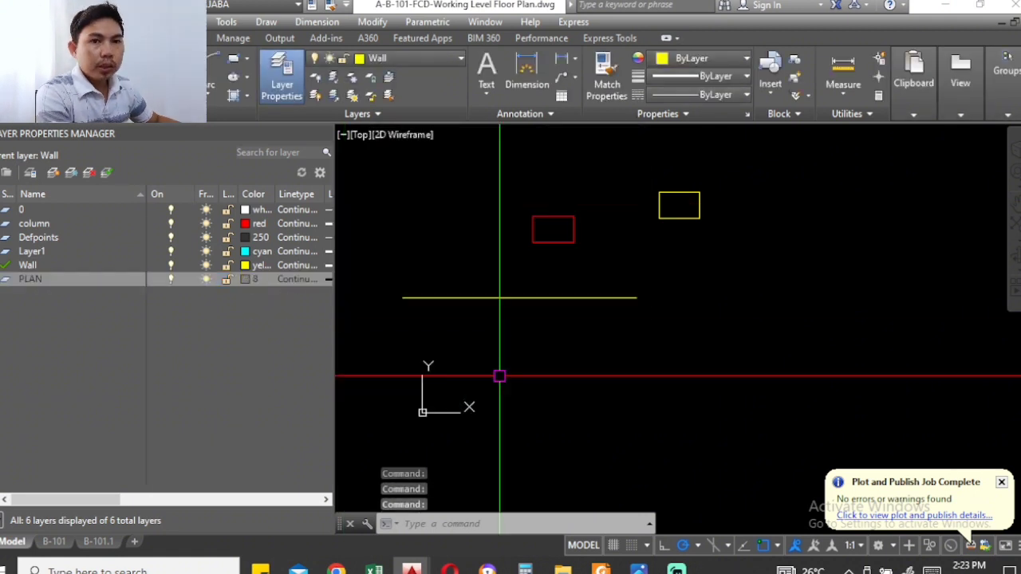
pyautogui.click(38, 227)
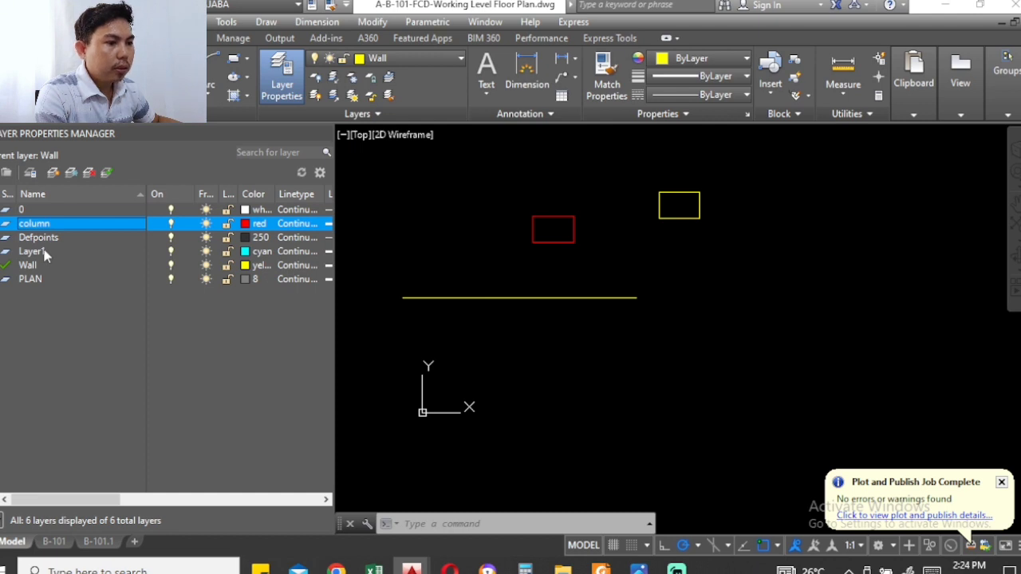
pyautogui.keyDown('ctrl'); pyautogui.click(44, 252); pyautogui.keyUp('ctrl')
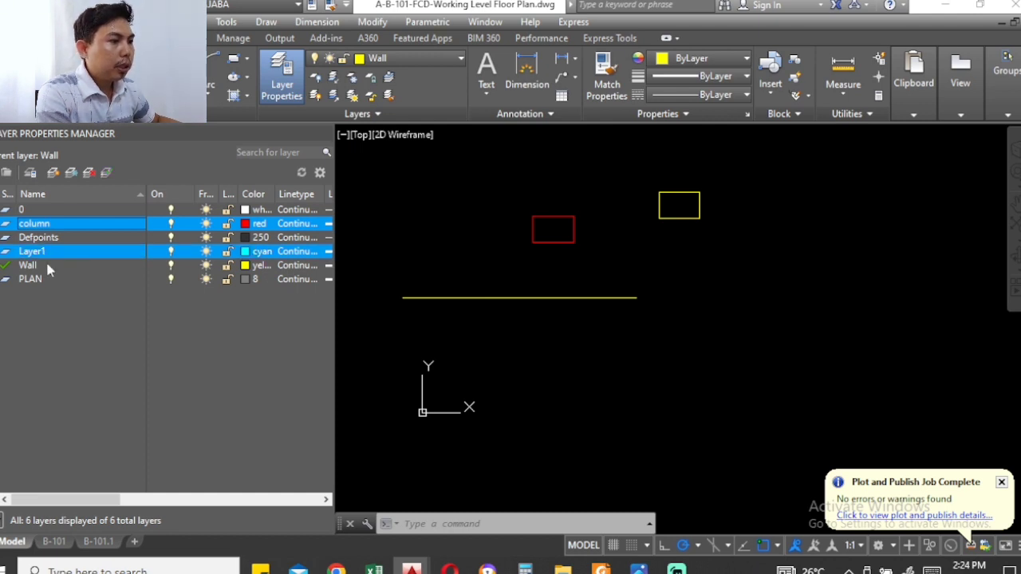
pyautogui.click(438, 186)
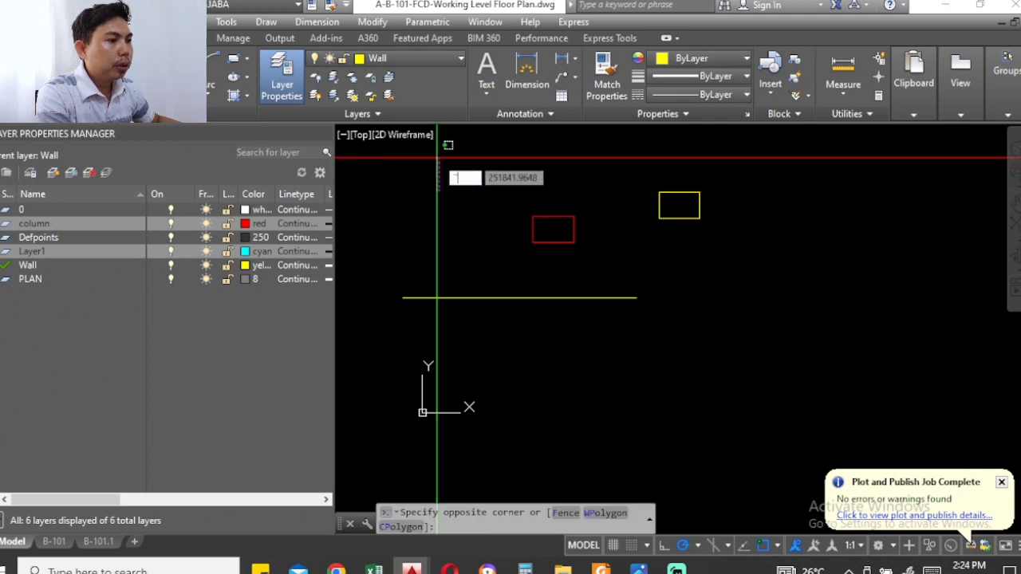
pyautogui.press('Escape')
pyautogui.press('Escape')
# Make layer 0 the current layer
pyautogui.click(416, 58)
pyautogui.press('Escape')
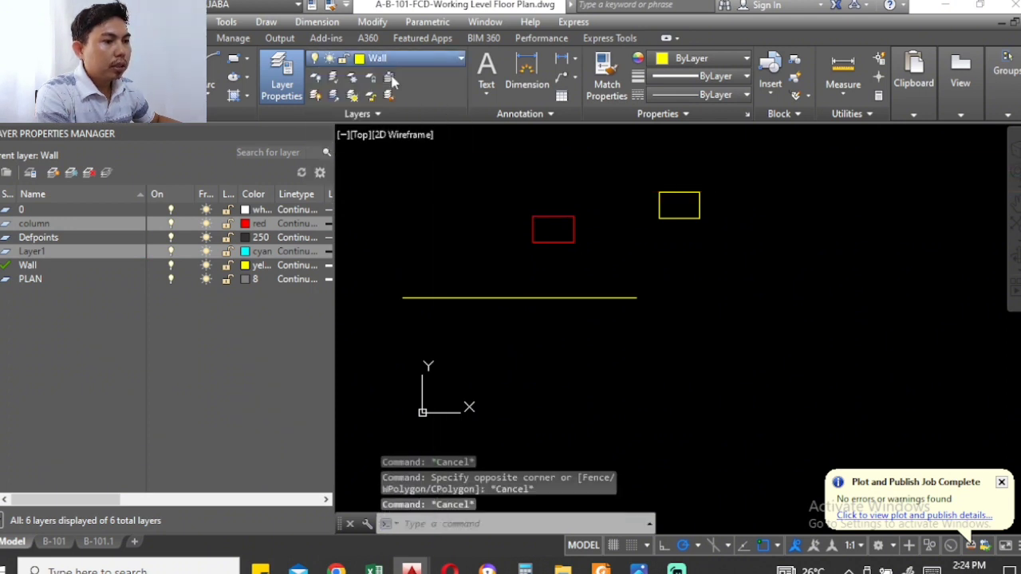
pyautogui.click(392, 80)
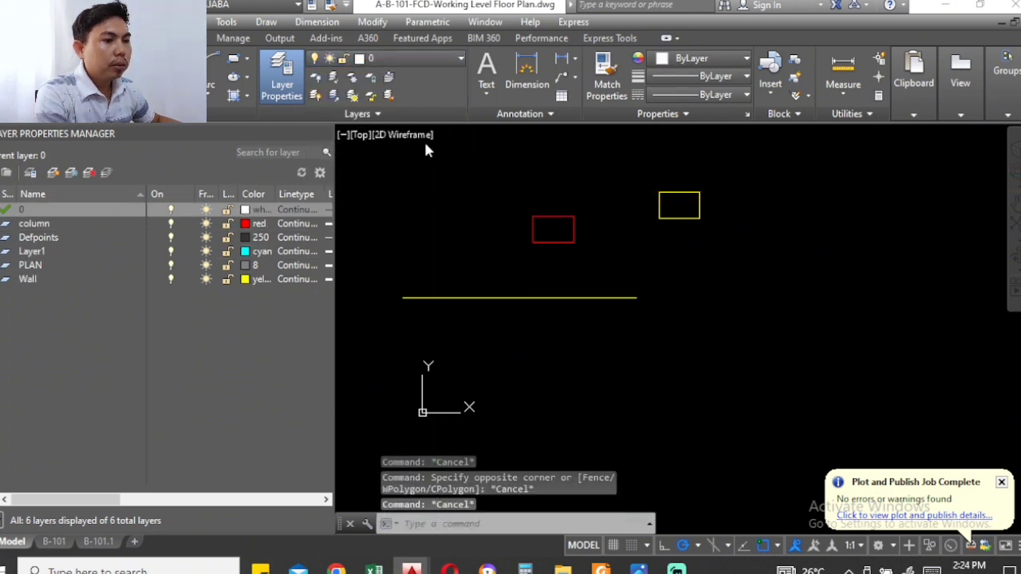
# Merge the column, Layer1 and Wall layers into the PLAN layer, and undo the merge
pyautogui.click(46, 225)
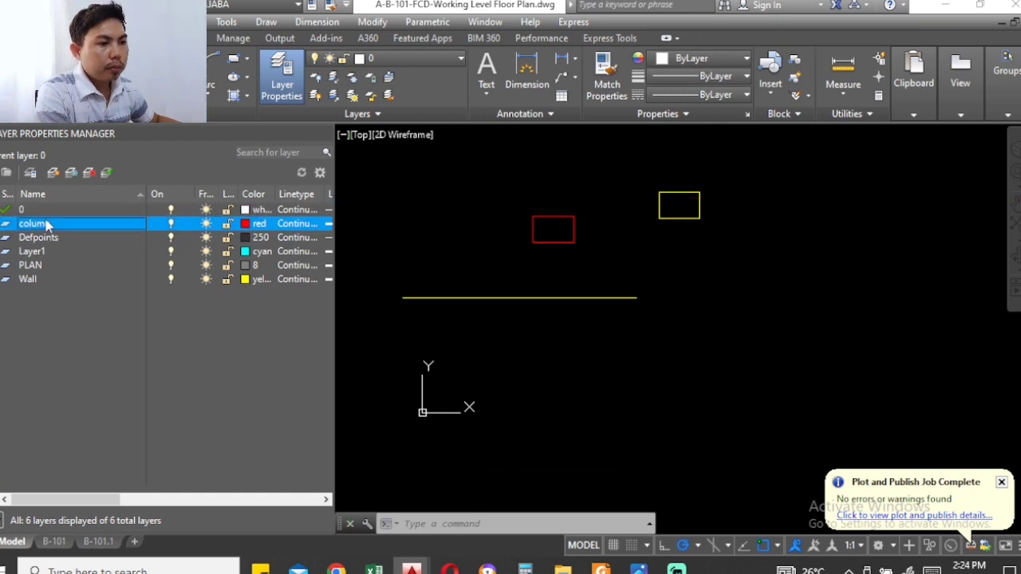
pyautogui.keyDown('ctrl'); pyautogui.click(47, 249); pyautogui.keyUp('ctrl')
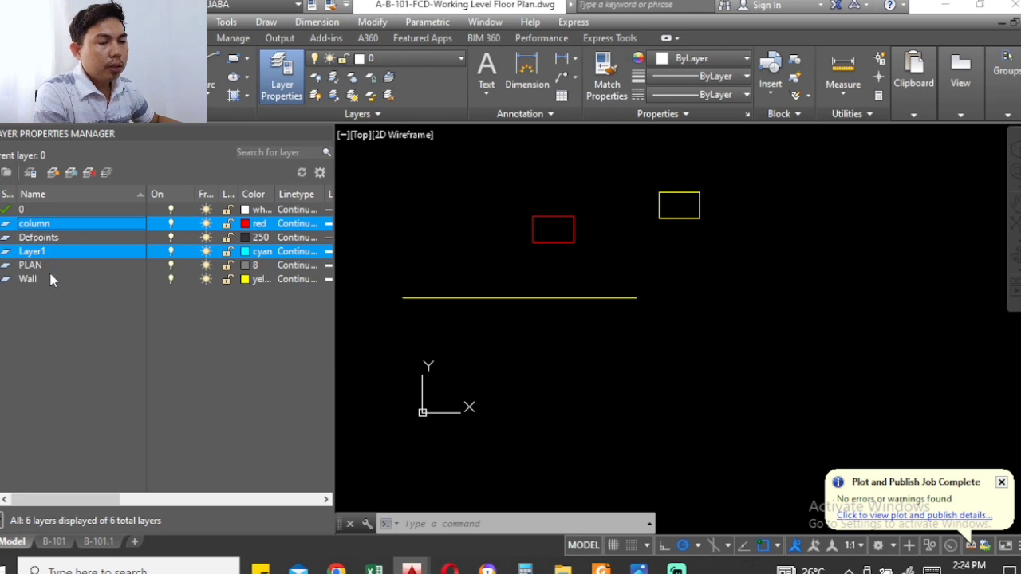
pyautogui.keyDown('ctrl'); pyautogui.click(45, 280); pyautogui.keyUp('ctrl')
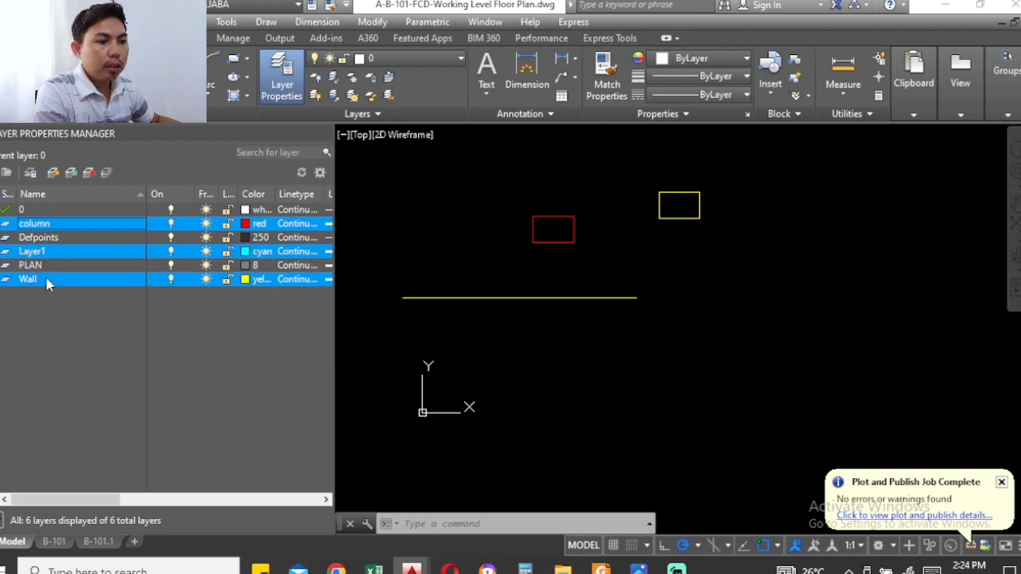
pyautogui.rightClick(46, 284)
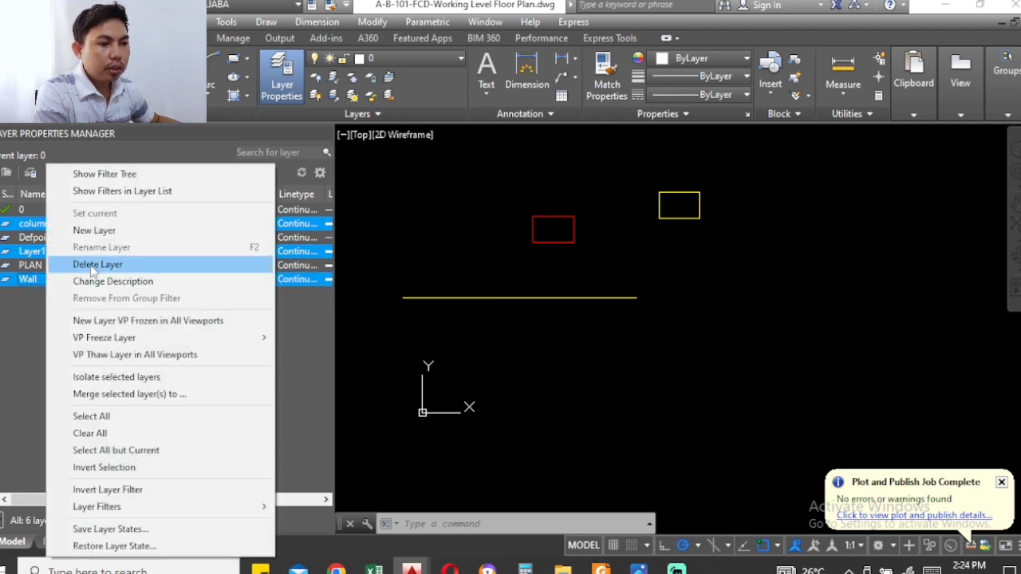
pyautogui.click(107, 394)
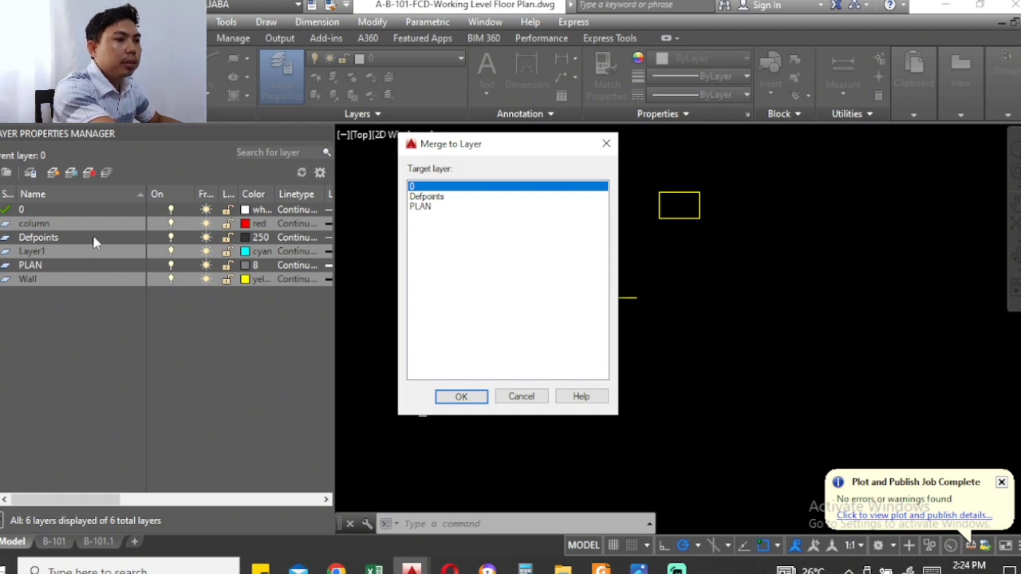
pyautogui.click(424, 207)
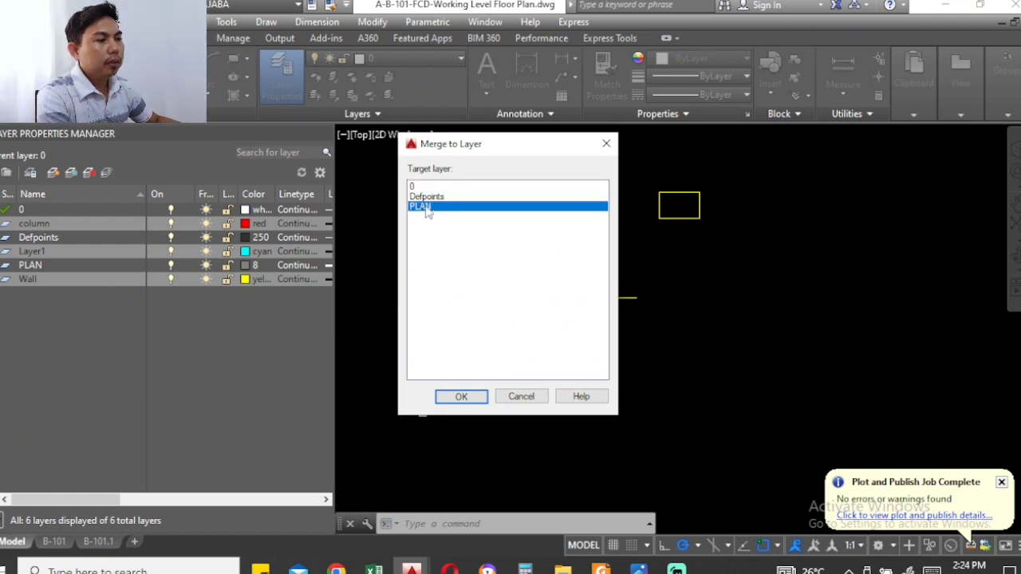
pyautogui.click(467, 397)
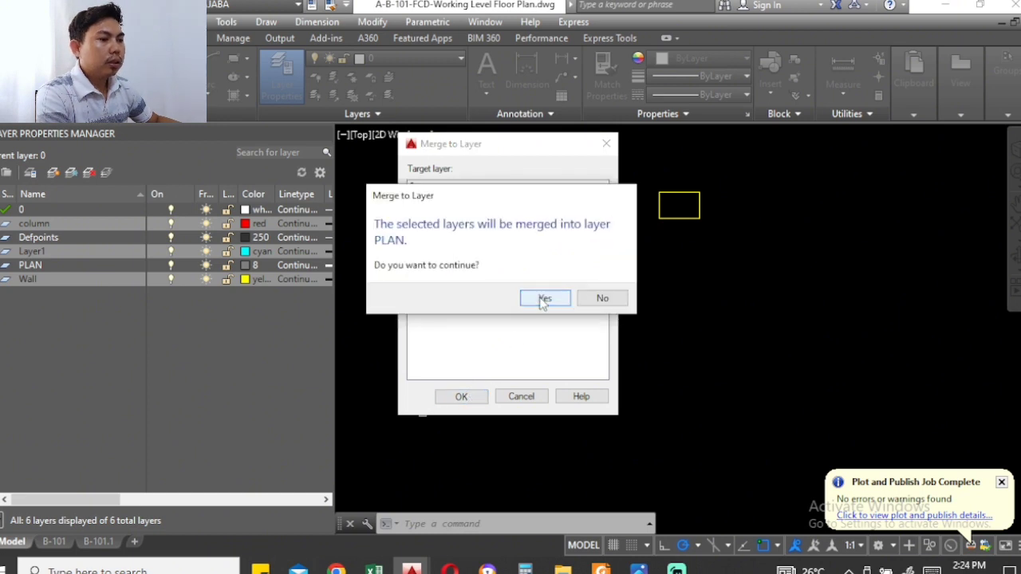
pyautogui.click(543, 299)
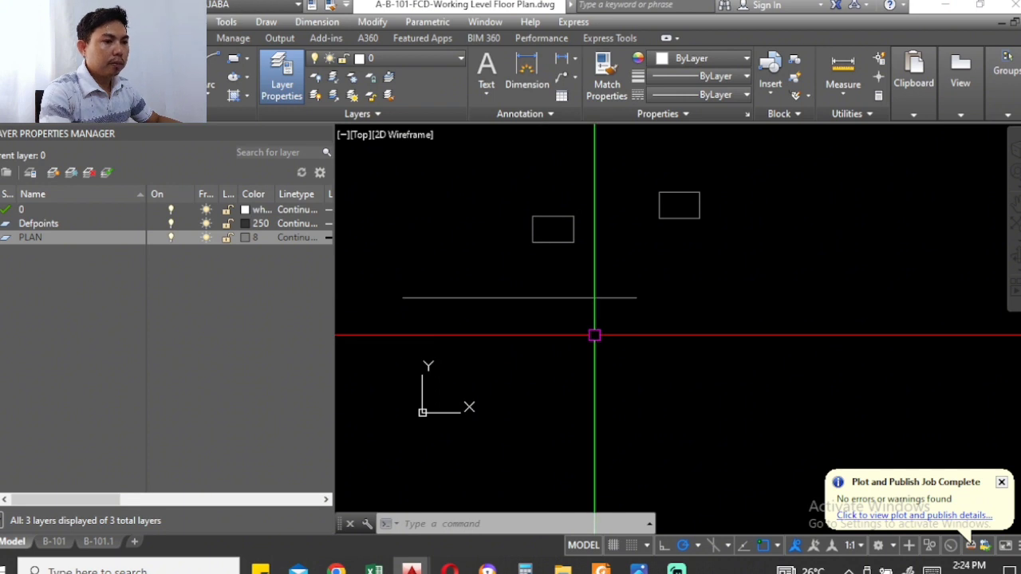
pyautogui.hotkey('ctrl', 'z')
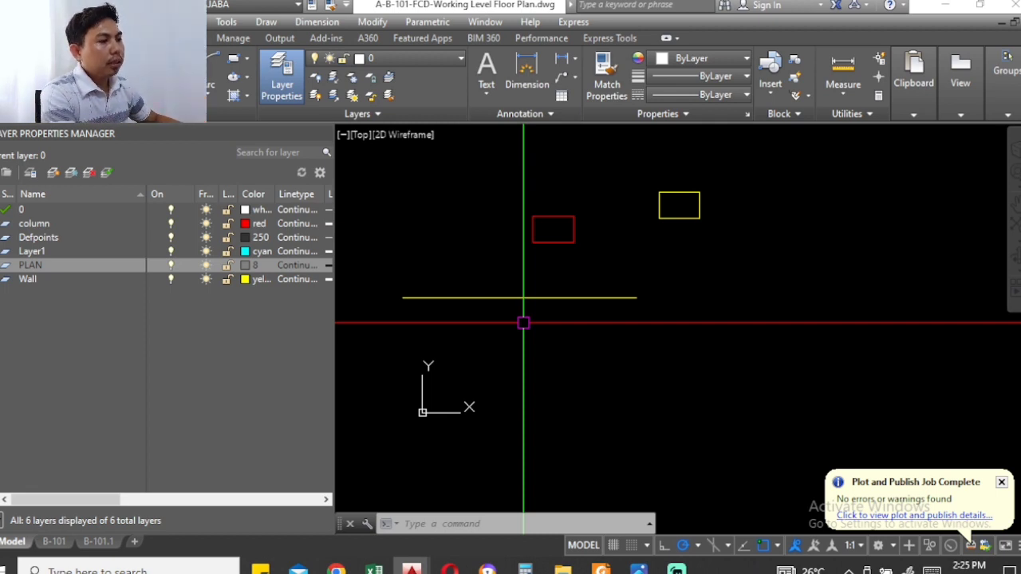
# Erase the two rectangles and the line from model space
pyautogui.click(771, 355)
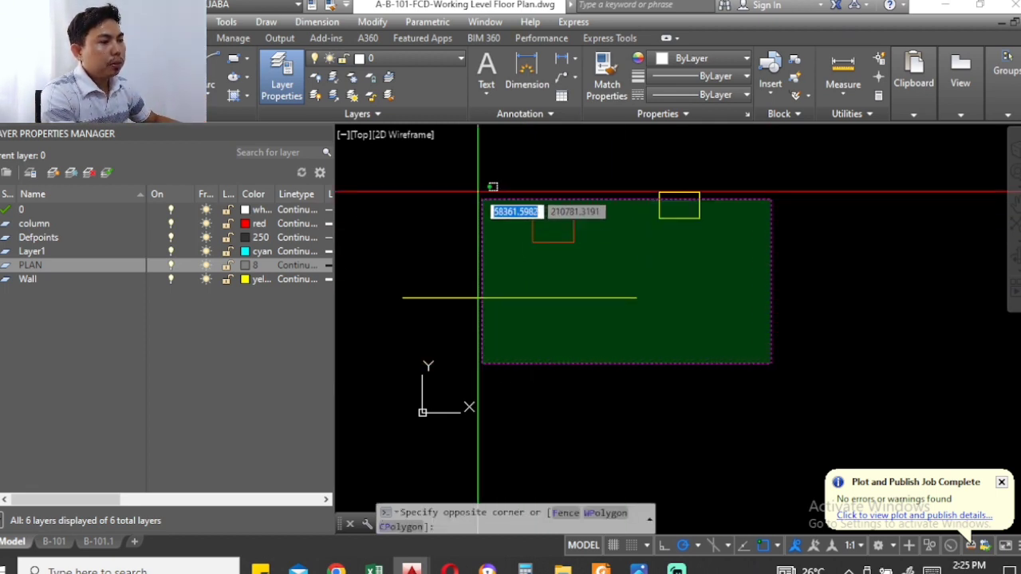
pyautogui.click(473, 188)
pyautogui.write('e')
pyautogui.press('Return')
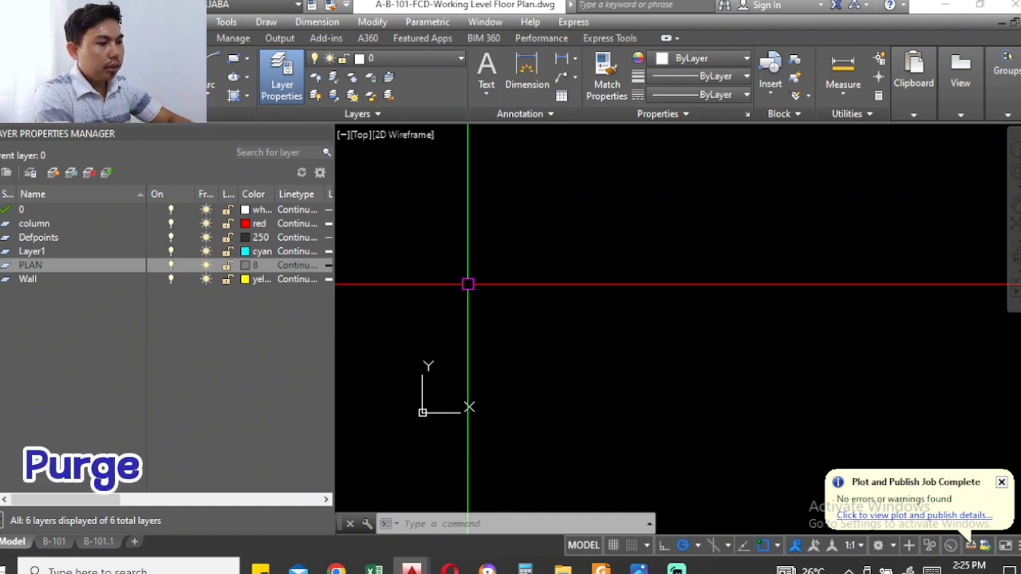
# Purge all unused items from the drawing with automatic purging of orphaned data enabled, confirming every item at once
pyautogui.write('purged')
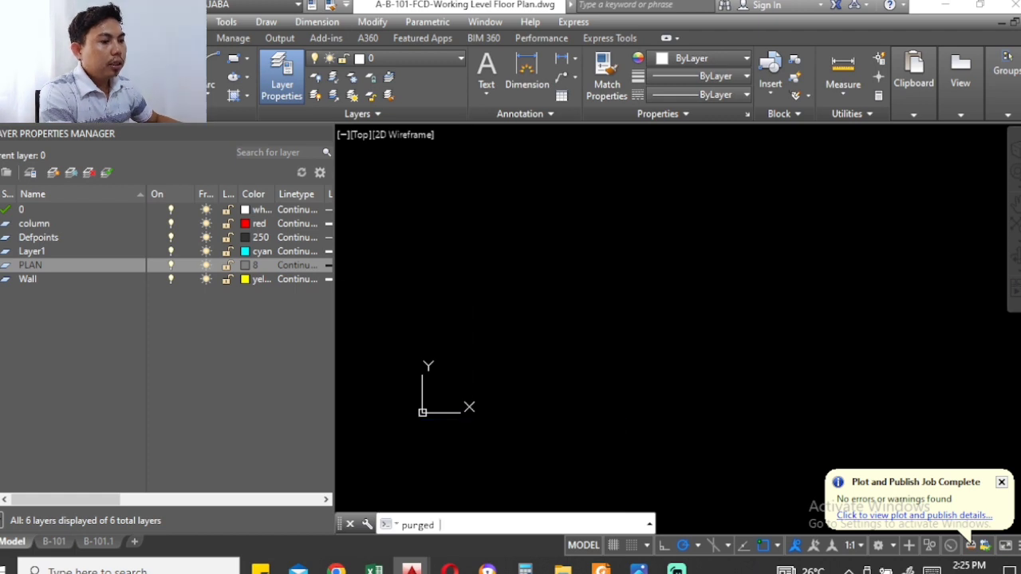
pyautogui.press('Return')
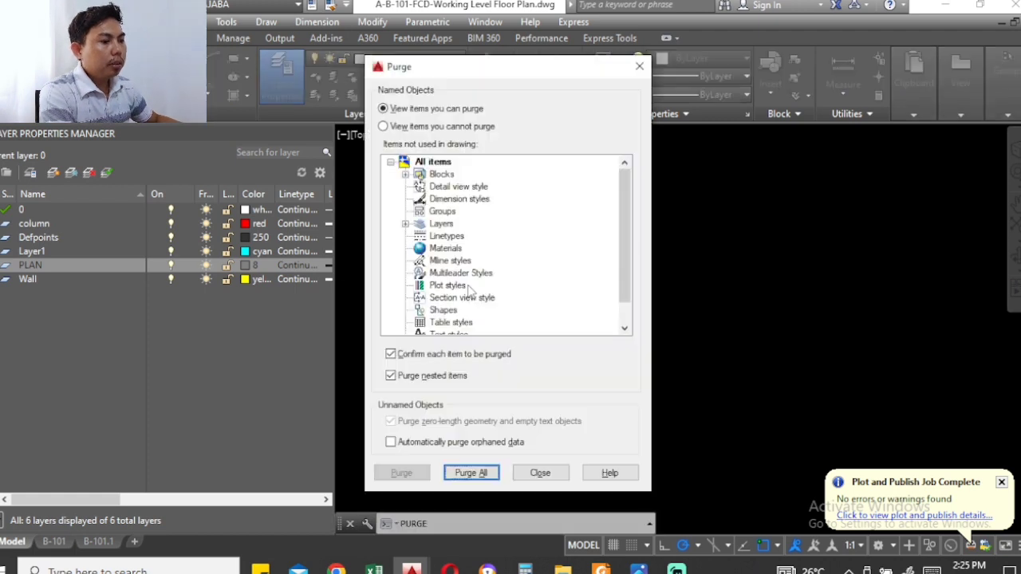
pyautogui.click(390, 443)
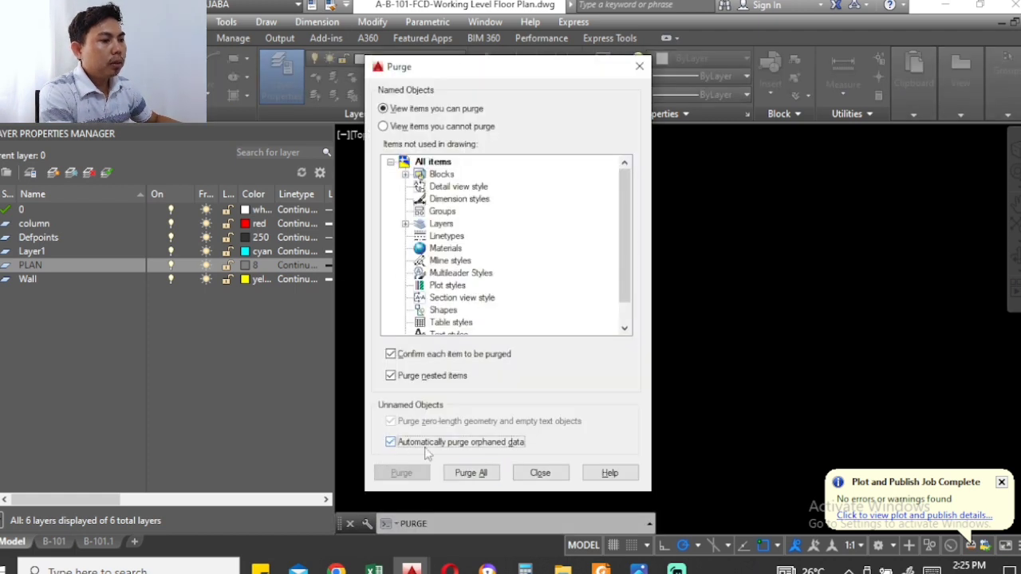
pyautogui.click(470, 473)
pyautogui.click(485, 271)
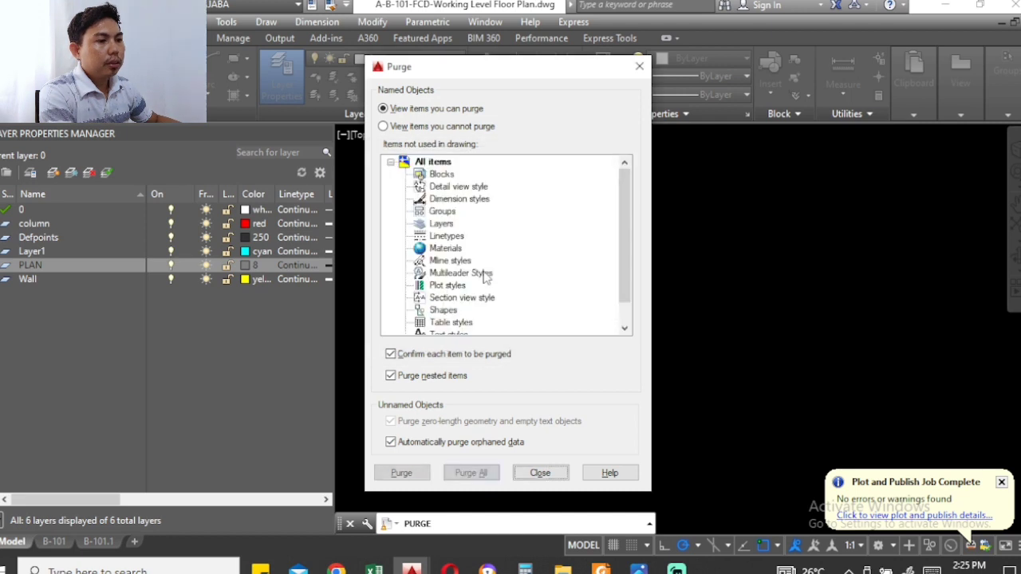
pyautogui.click(542, 473)
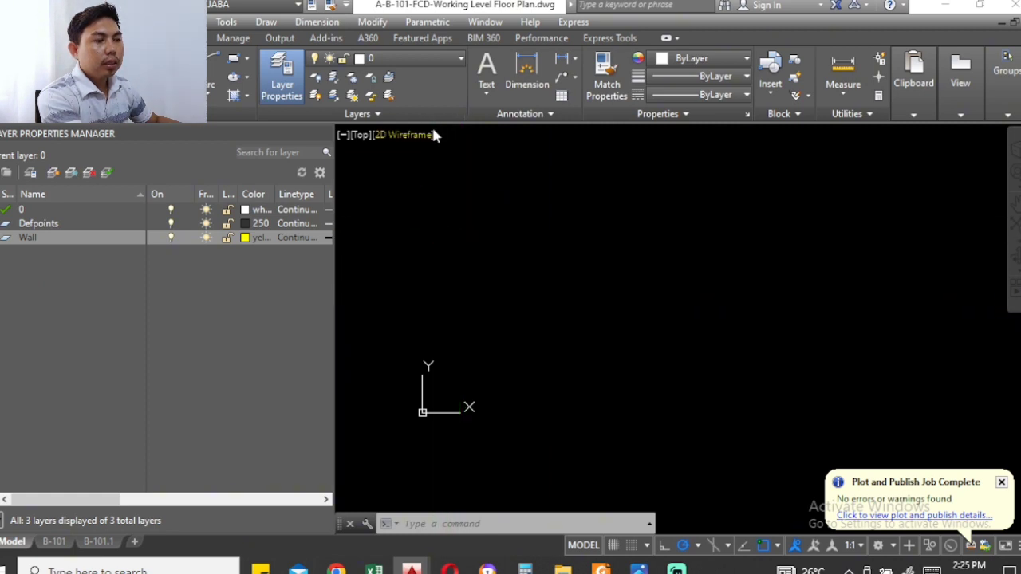
# Switch to the B-101 layout and erase its yellow rectangular viewport
pyautogui.scroll(-2, 503, 280)
pyautogui.scroll(-3, 504, 276)
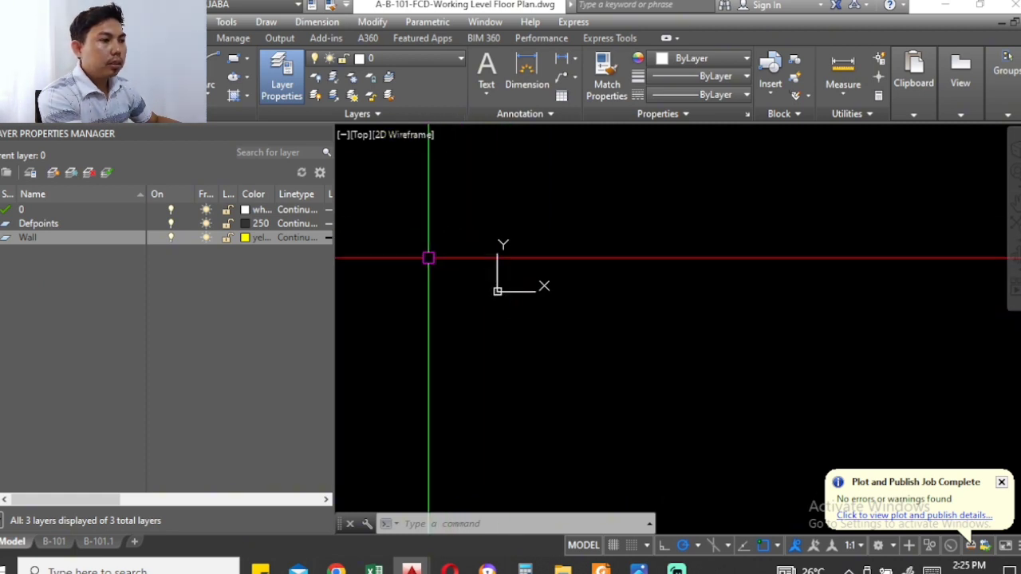
pyautogui.scroll(-3, 492, 276)
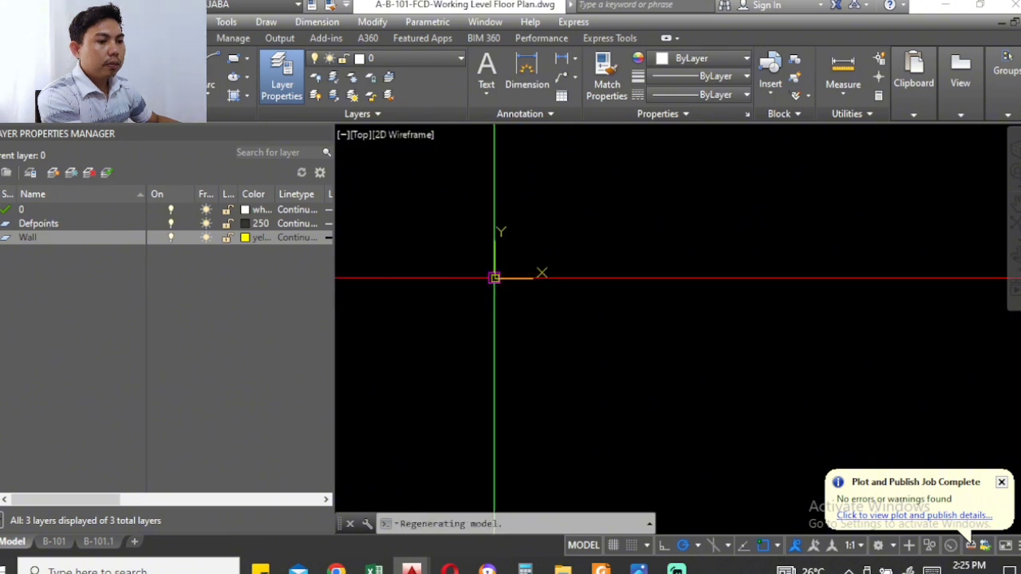
pyautogui.click(54, 541)
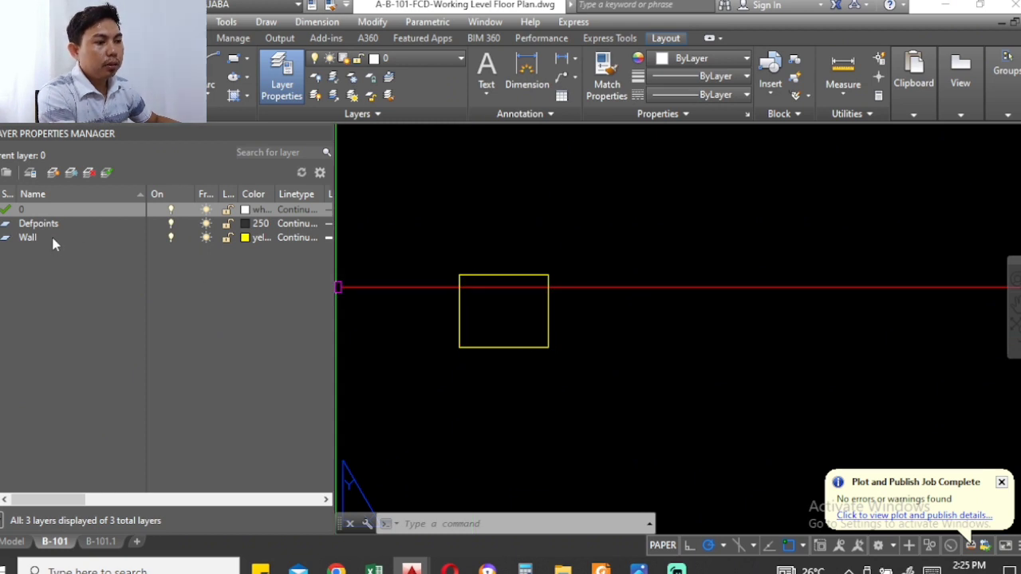
pyautogui.click(505, 347)
pyautogui.write('e')
pyautogui.press('Return')
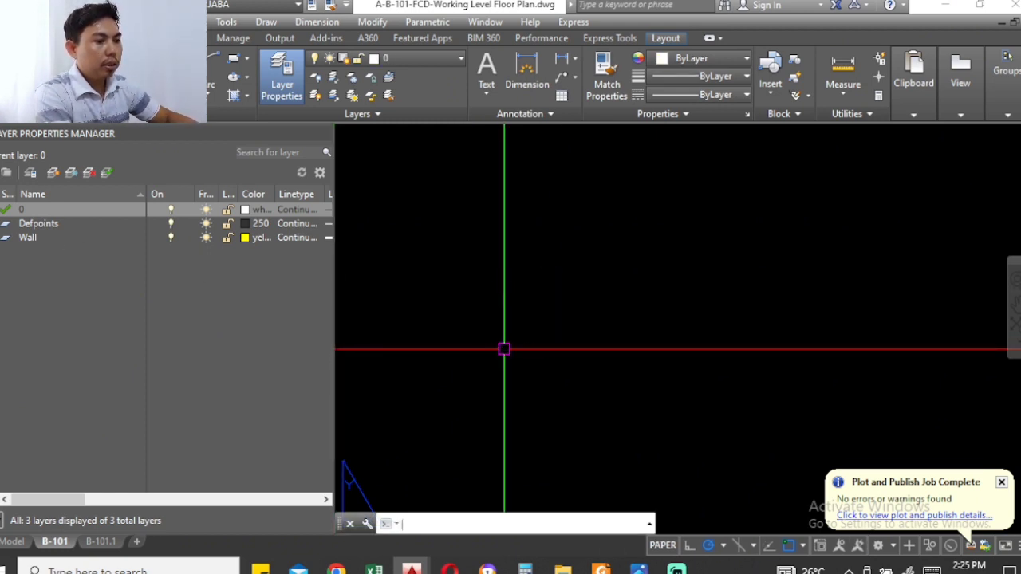
# Purge the unused Wall layer with all other unused items, and return to model space
pyautogui.press('Return')
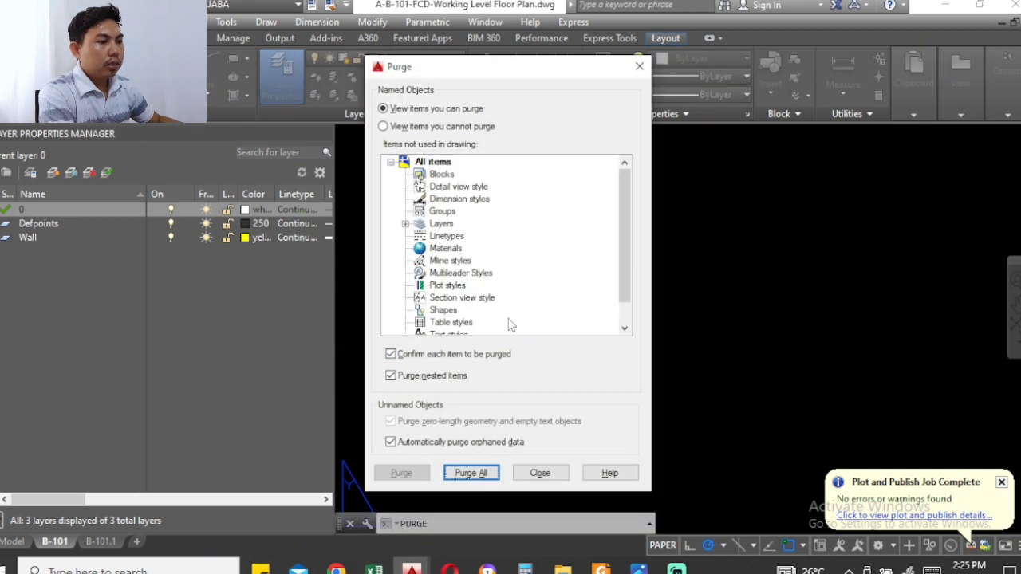
pyautogui.click(471, 473)
pyautogui.click(453, 308)
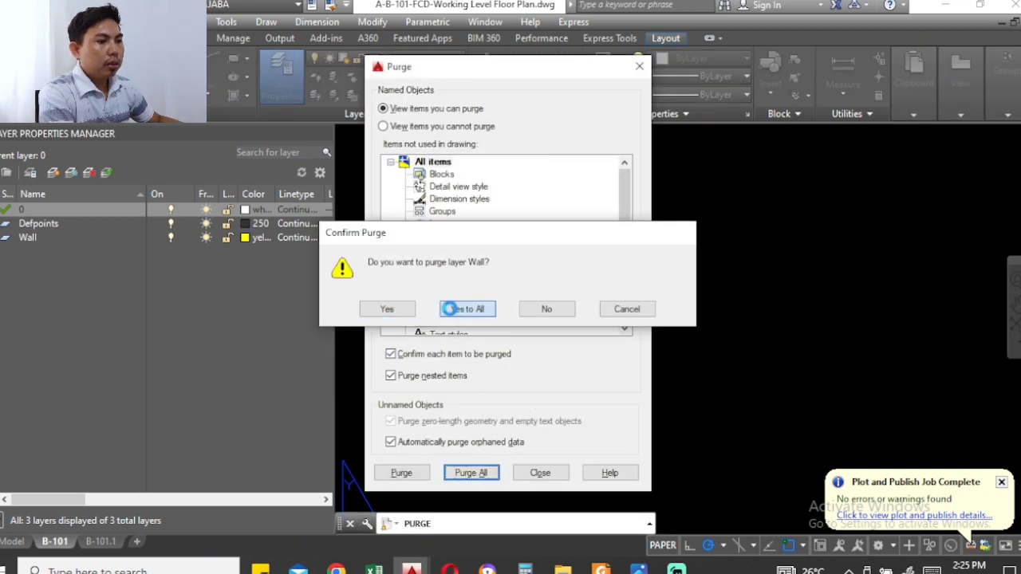
pyautogui.click(539, 473)
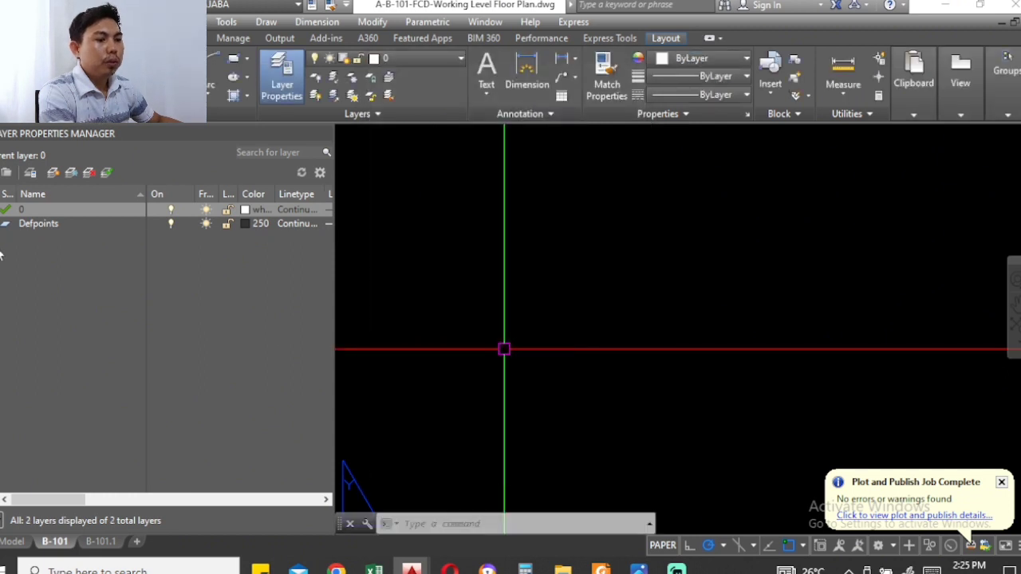
pyautogui.click(14, 542)
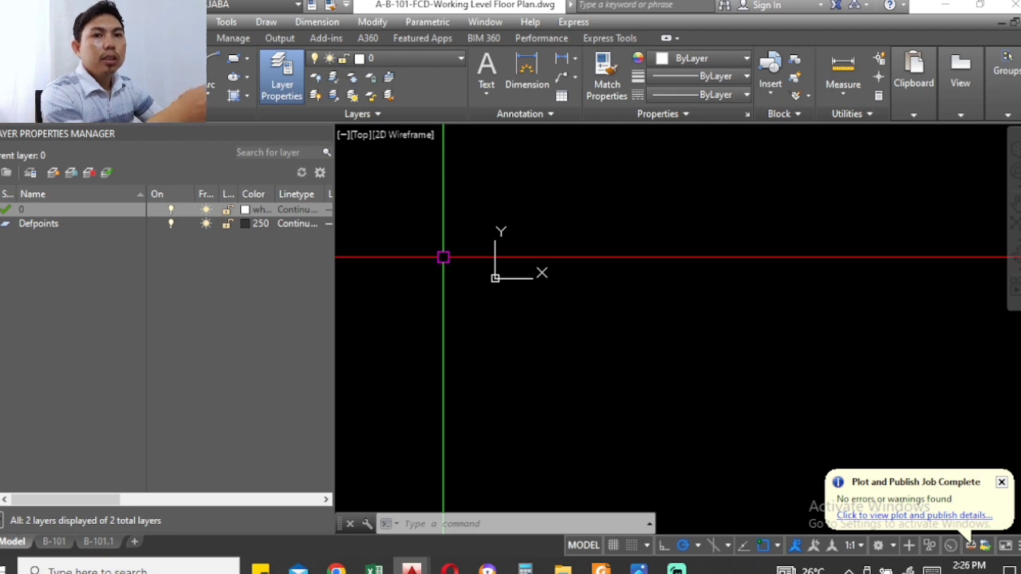